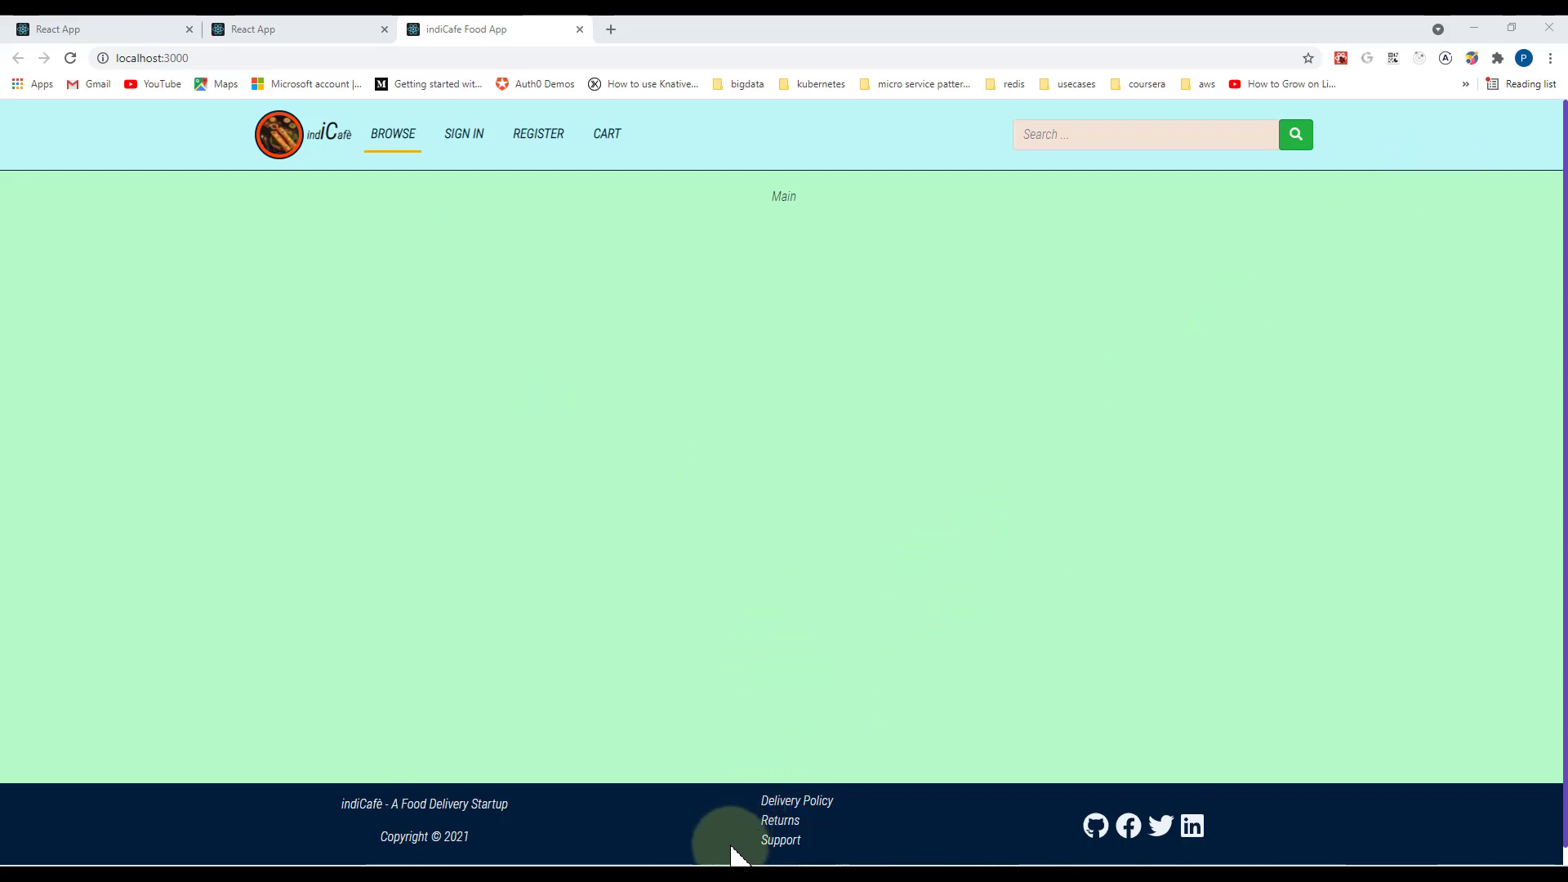
Switch from the indiCafe app to the RestAPP-Arch deployment diagram in diagrams.net
click(702, 841)
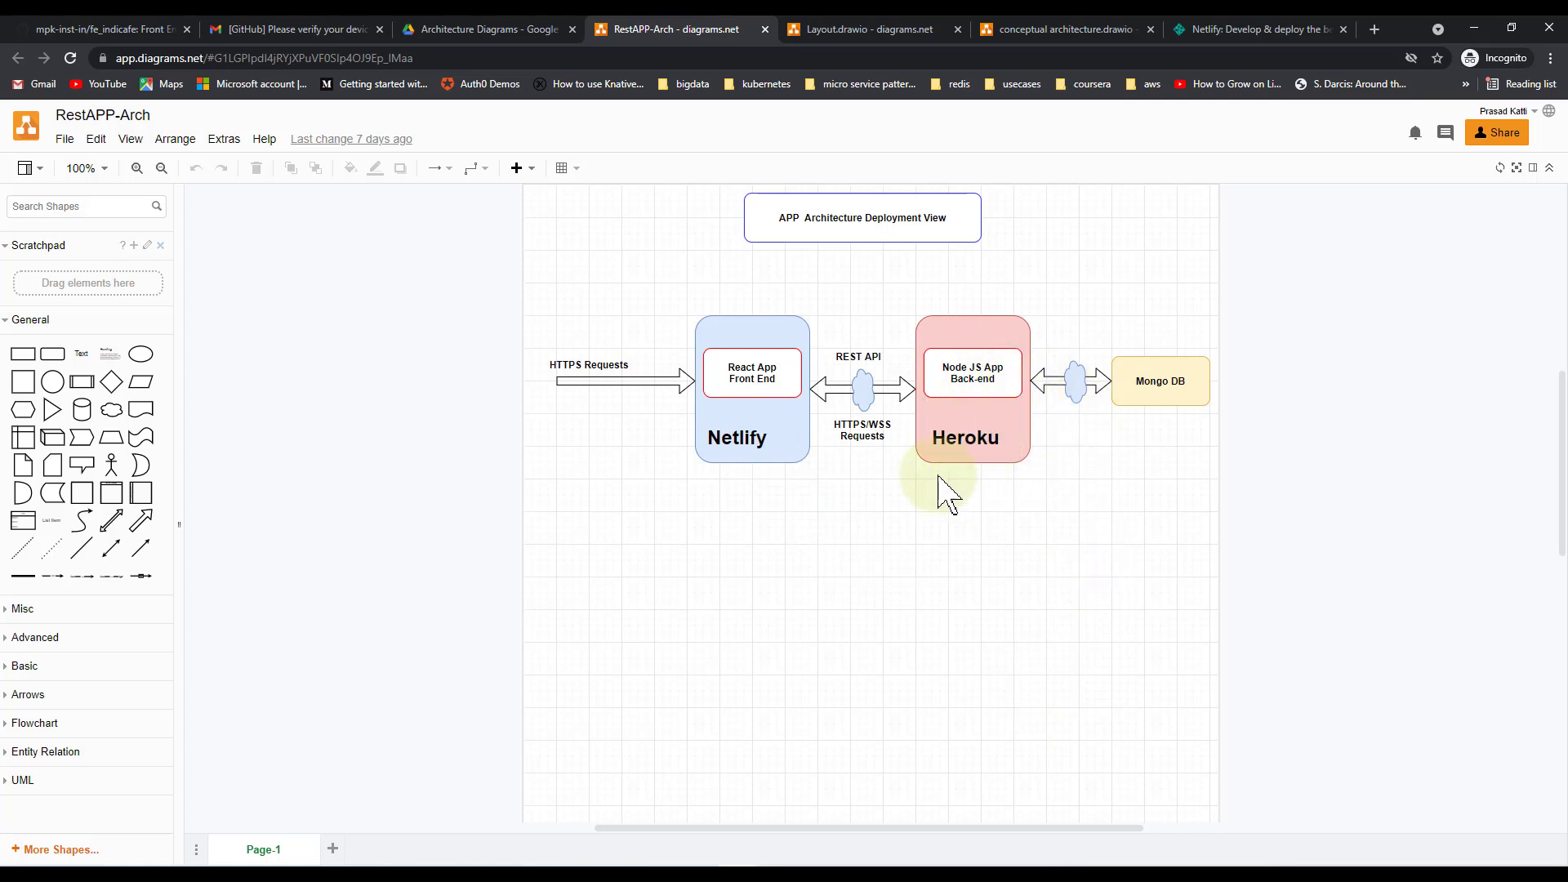
click(864, 429)
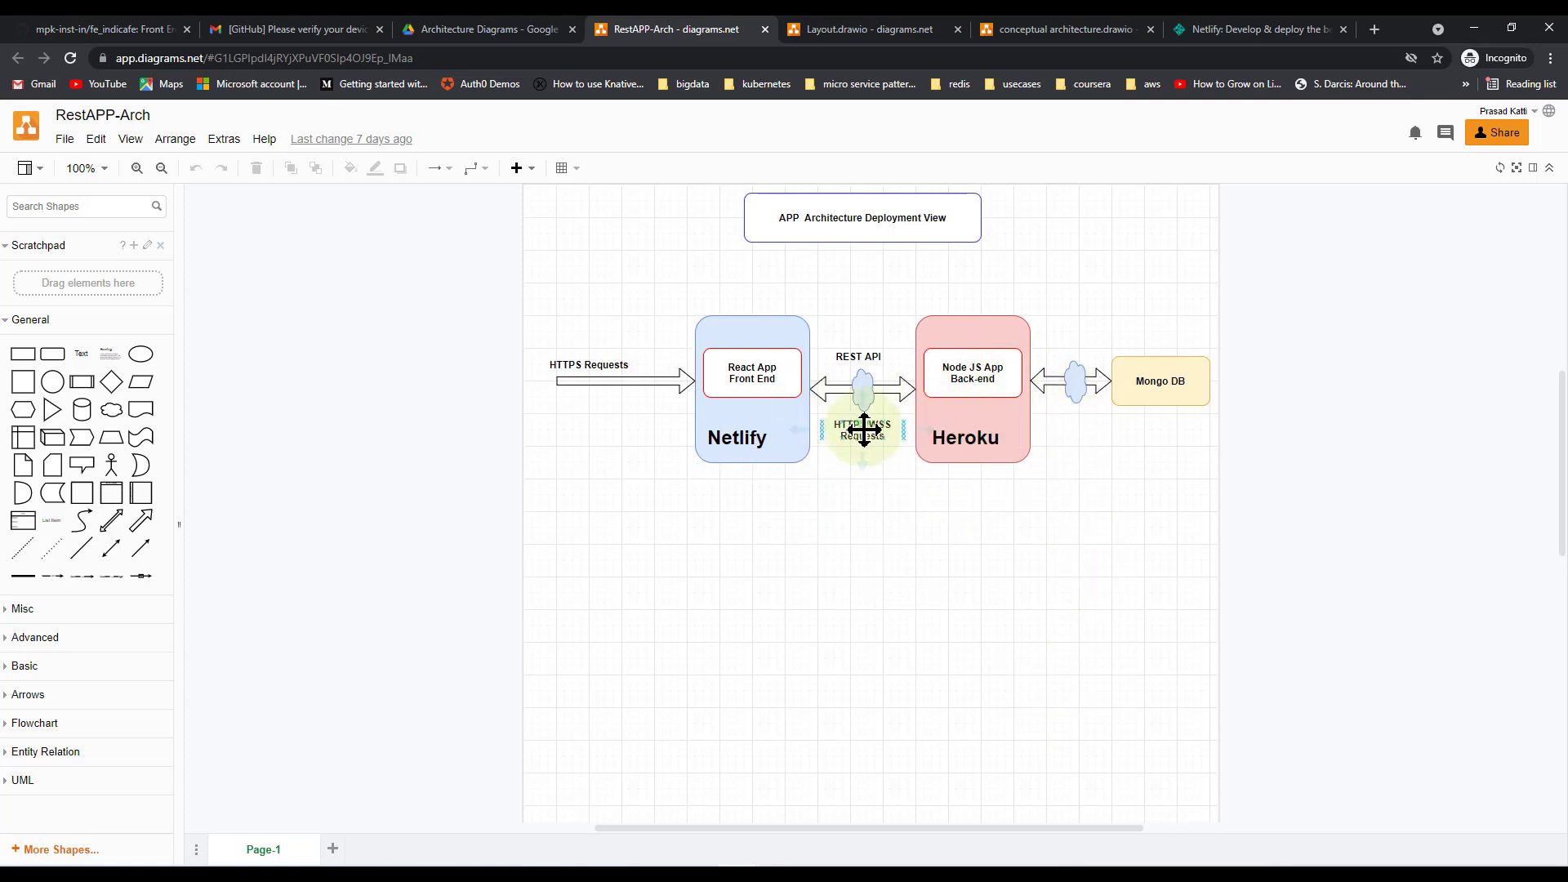
click(968, 547)
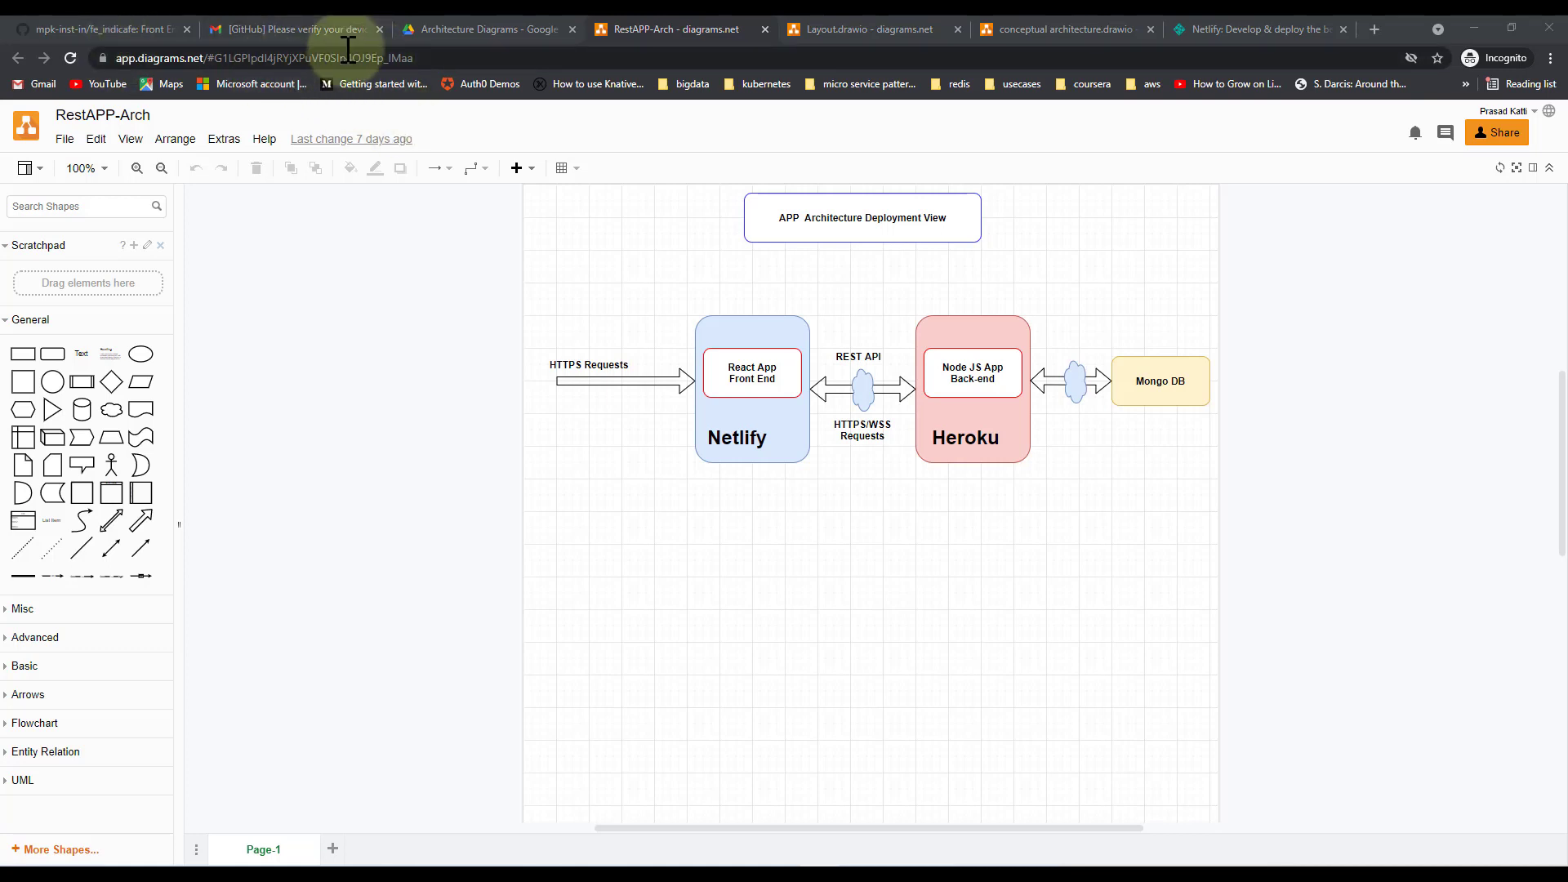
Sign out of the Netlify team account and start entering netlify.com in the address bar
click(1258, 30)
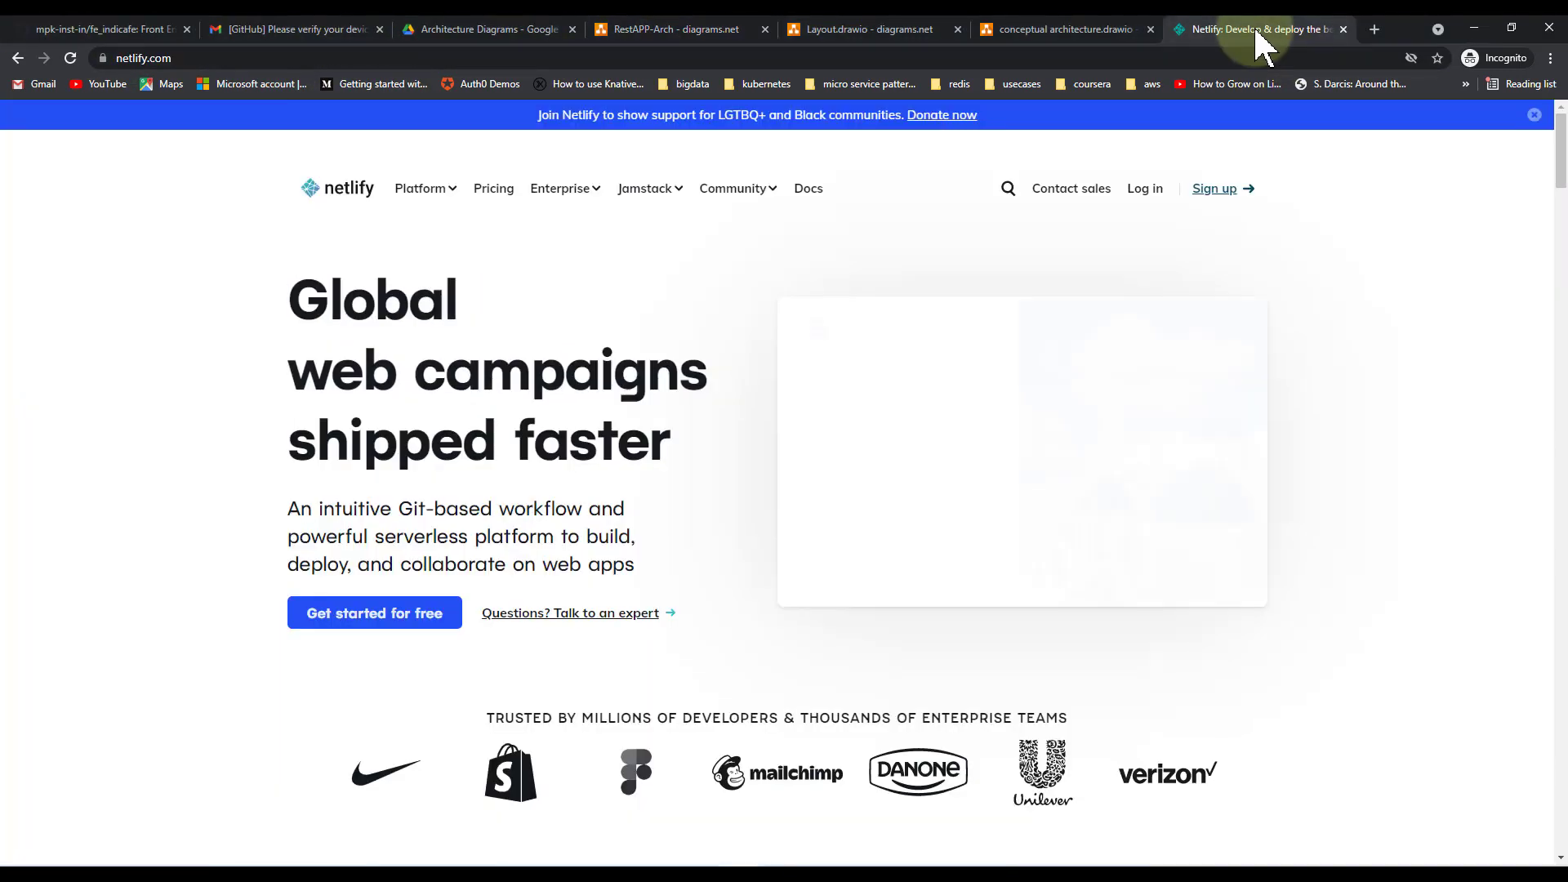
click(1152, 196)
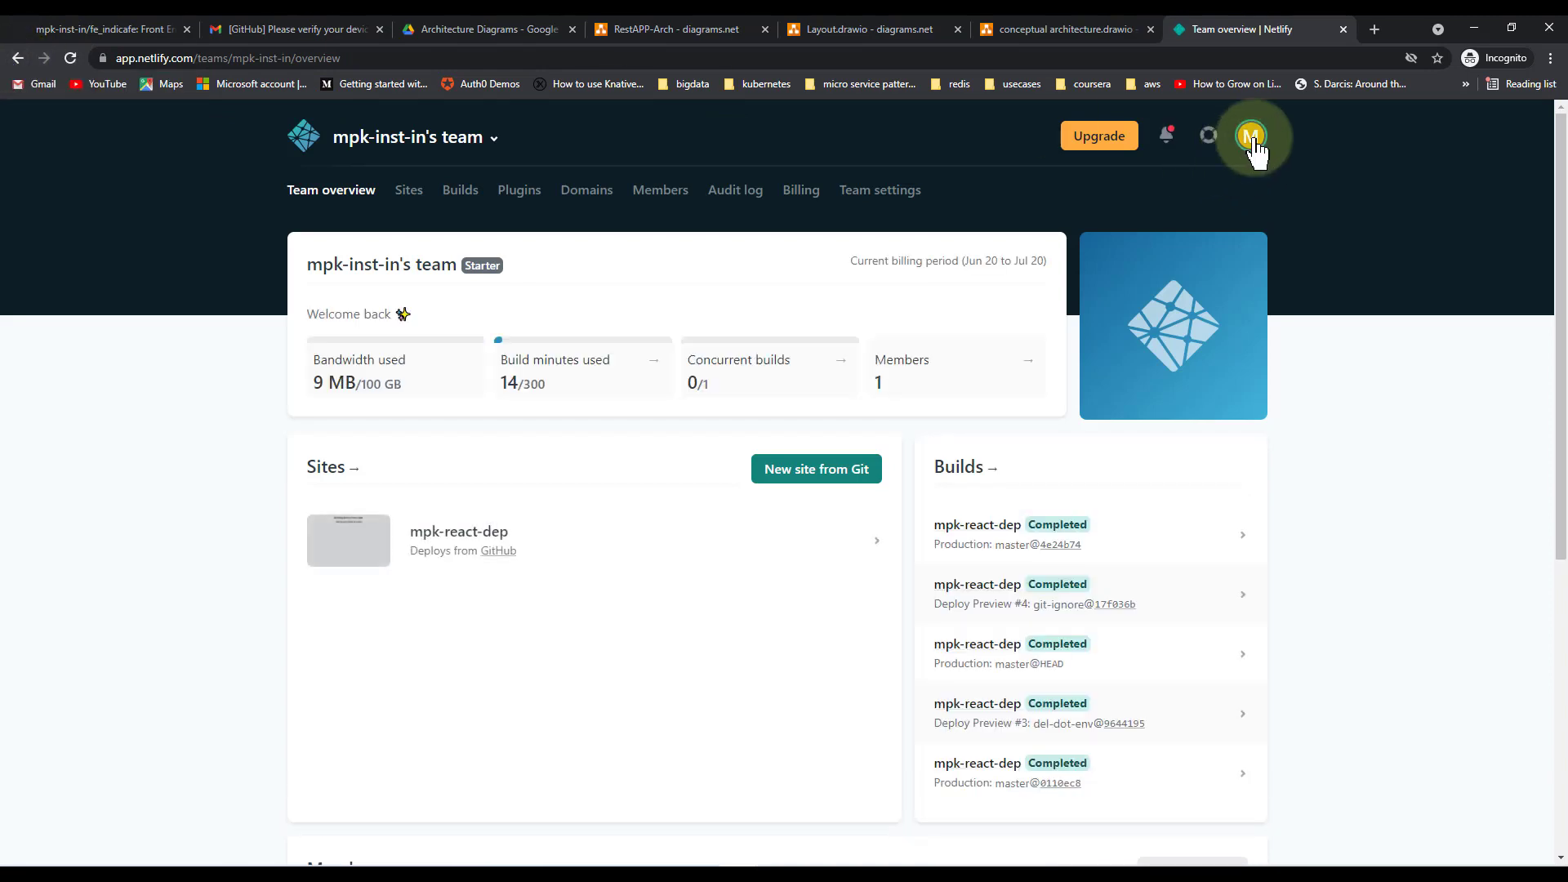
click(1250, 137)
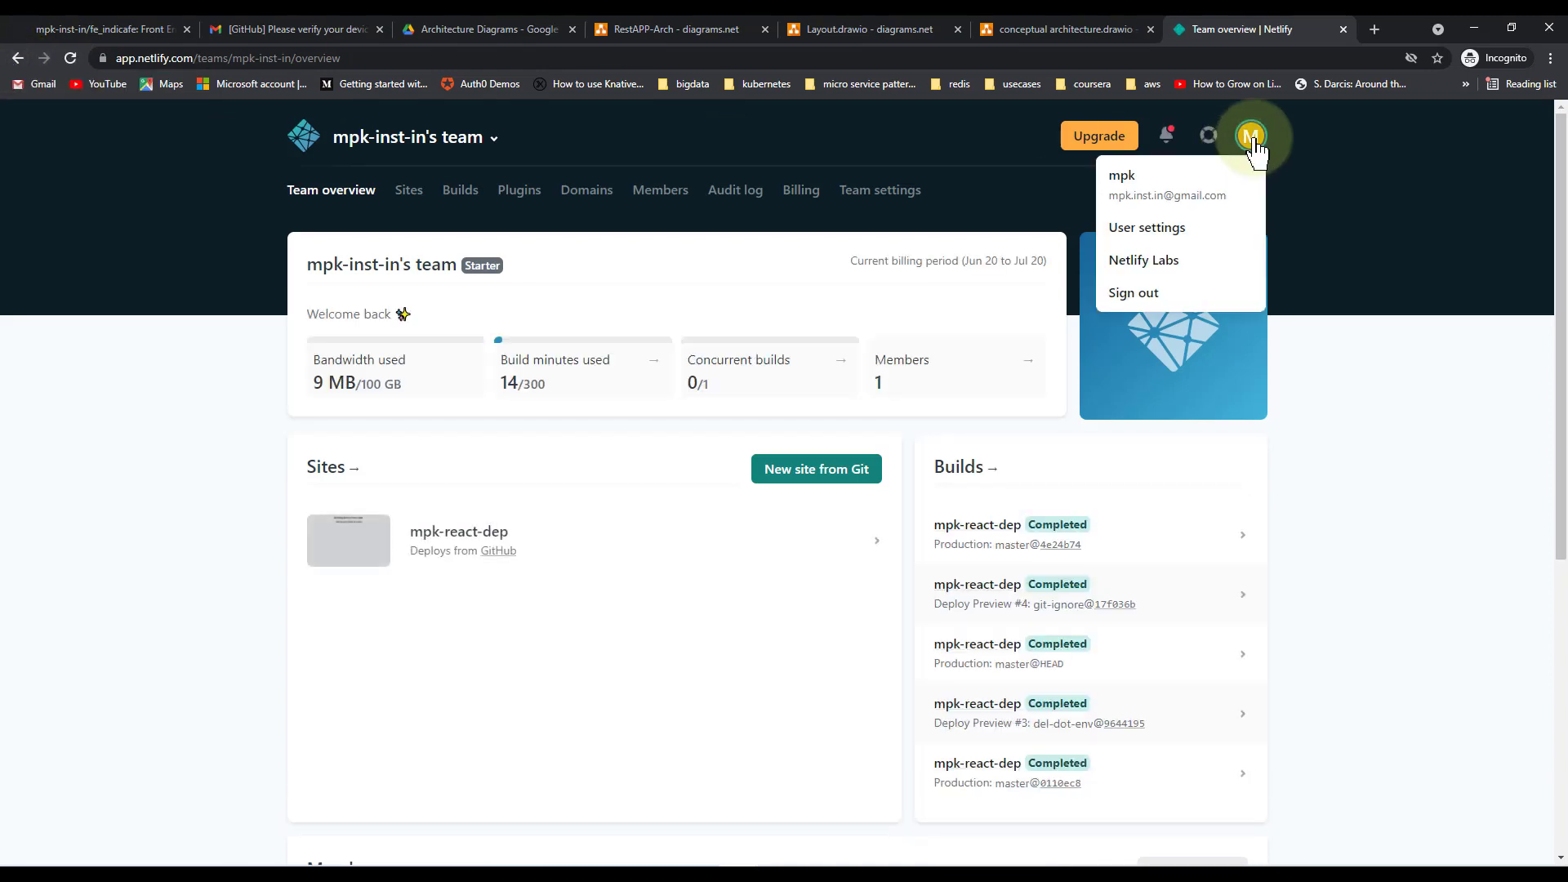
click(1152, 303)
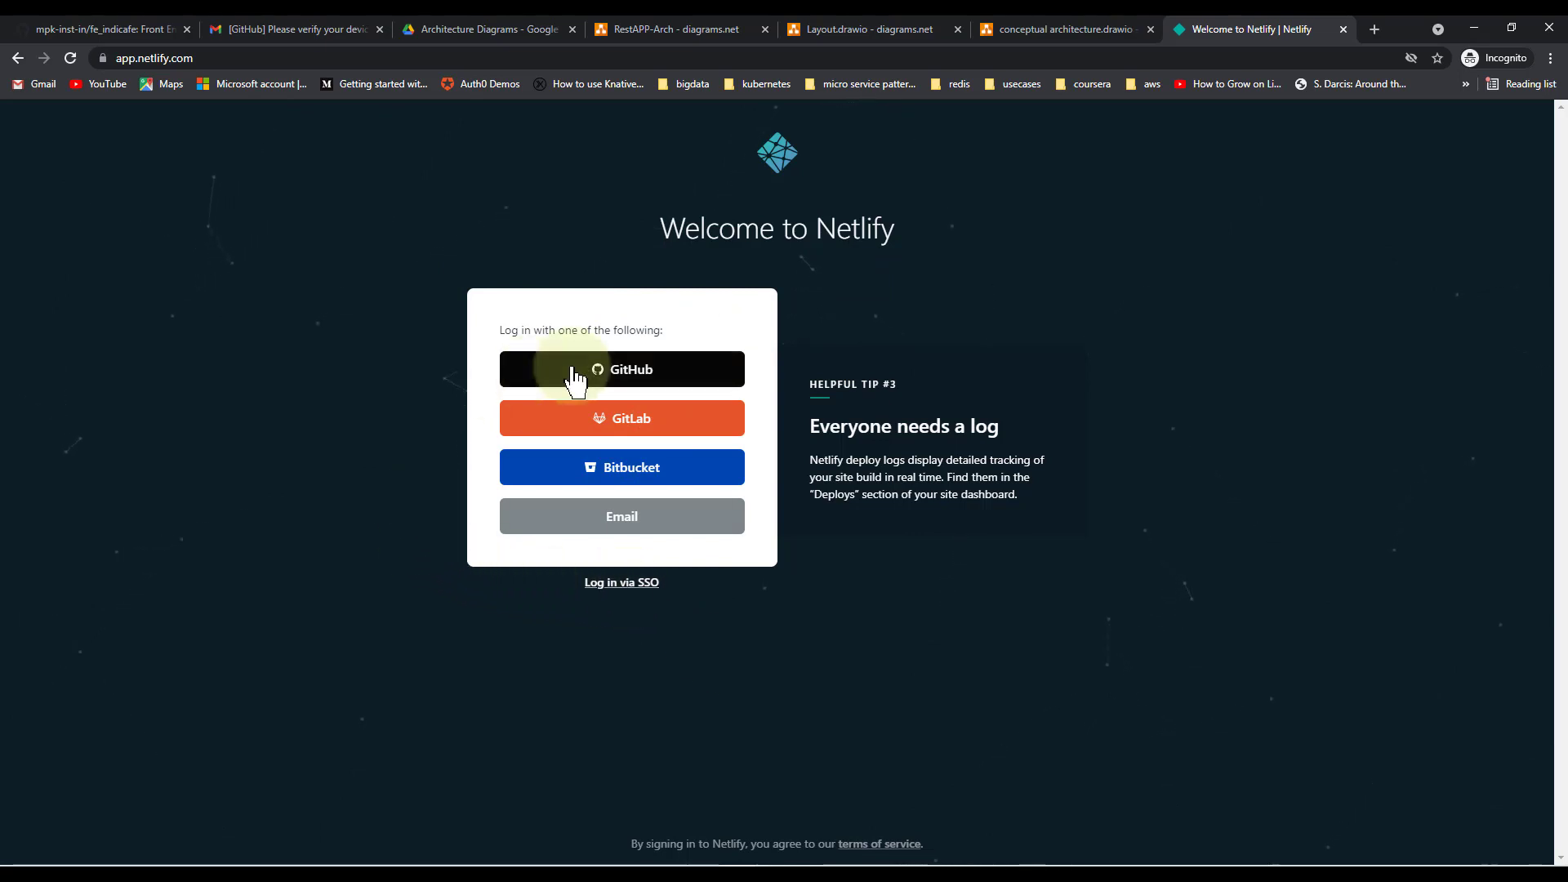
click(167, 57)
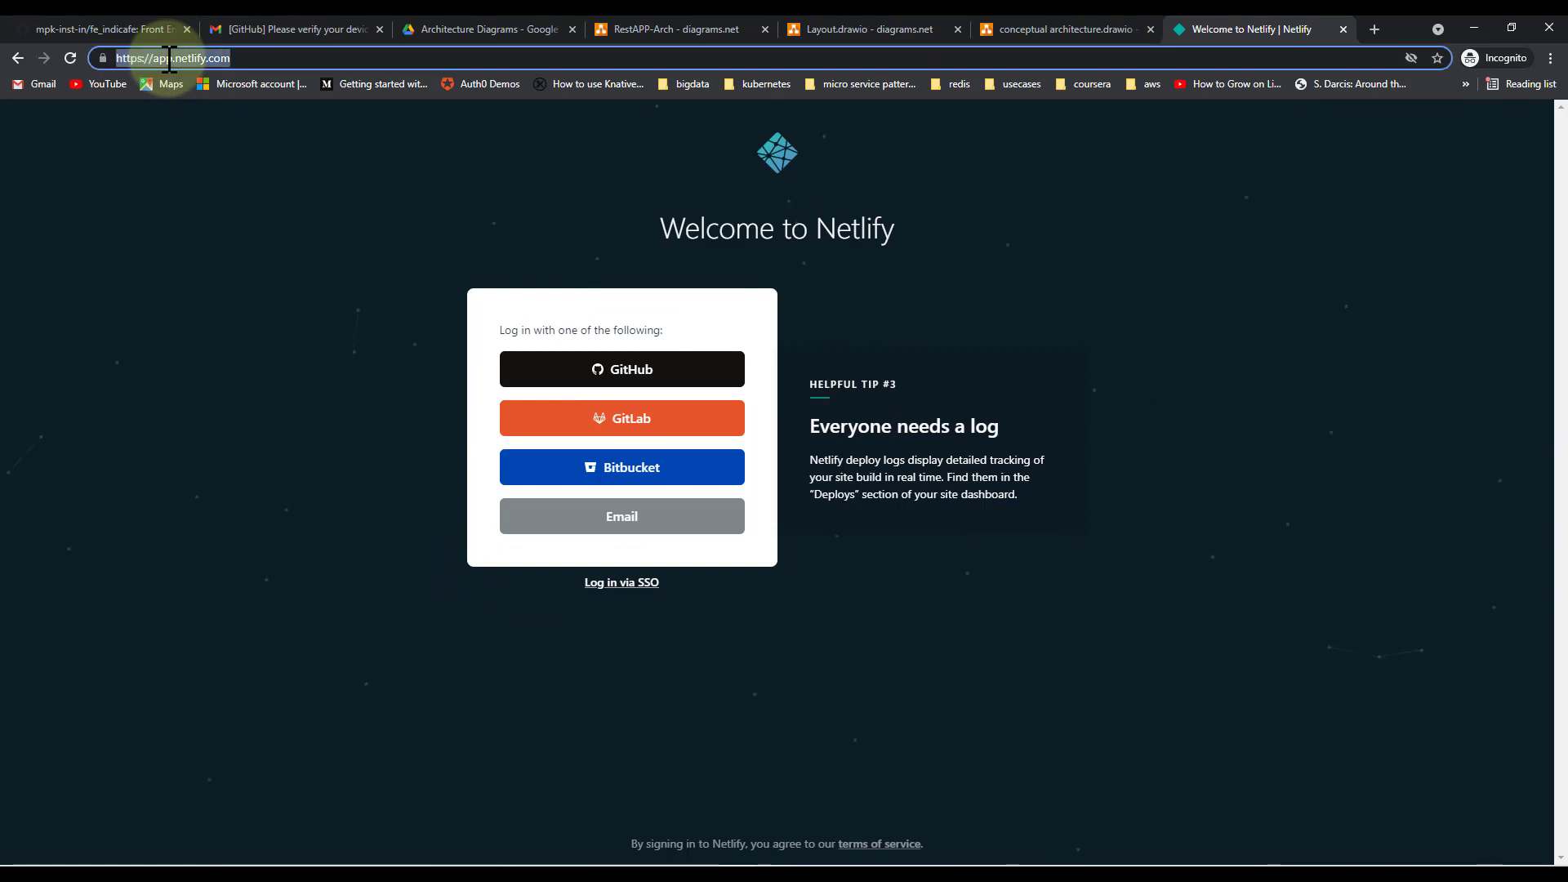
text(ne)
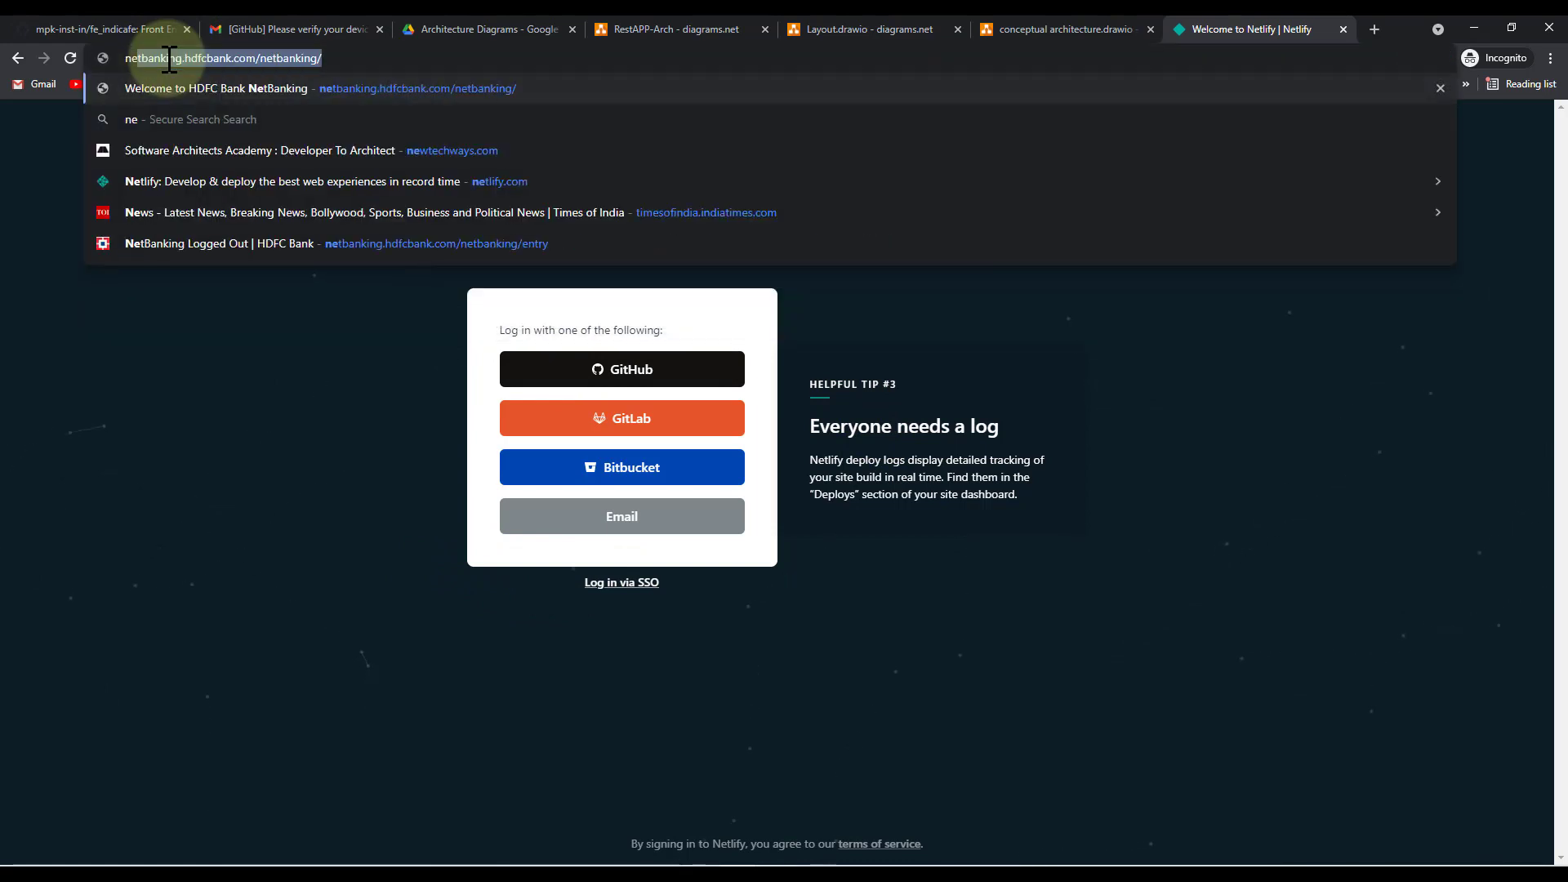
text(tfl)
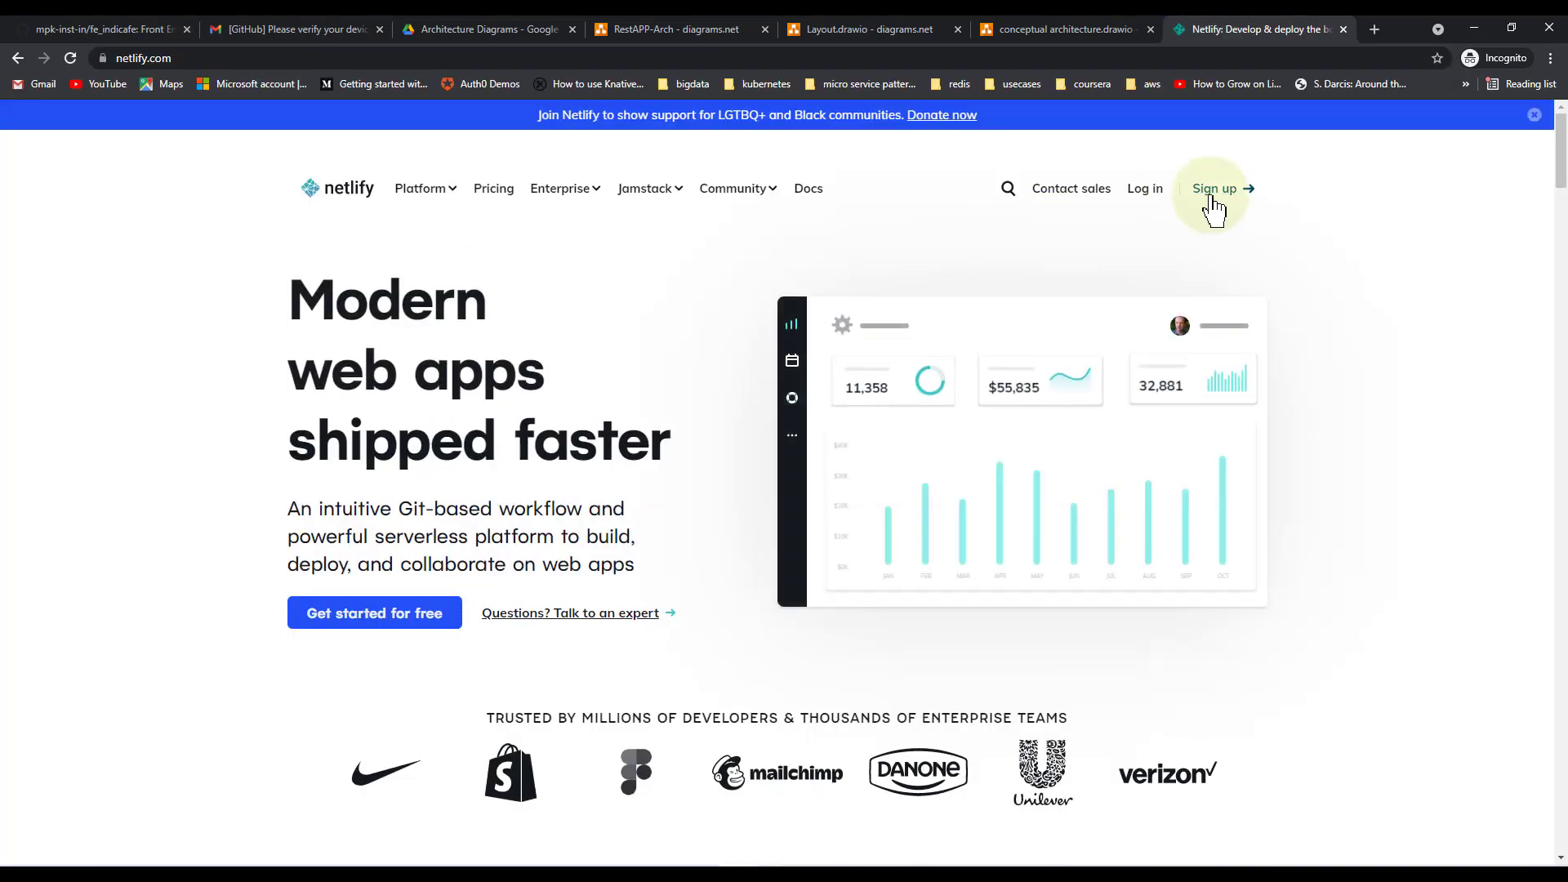
Log back into Netlify with the account e-mail and password
click(1215, 189)
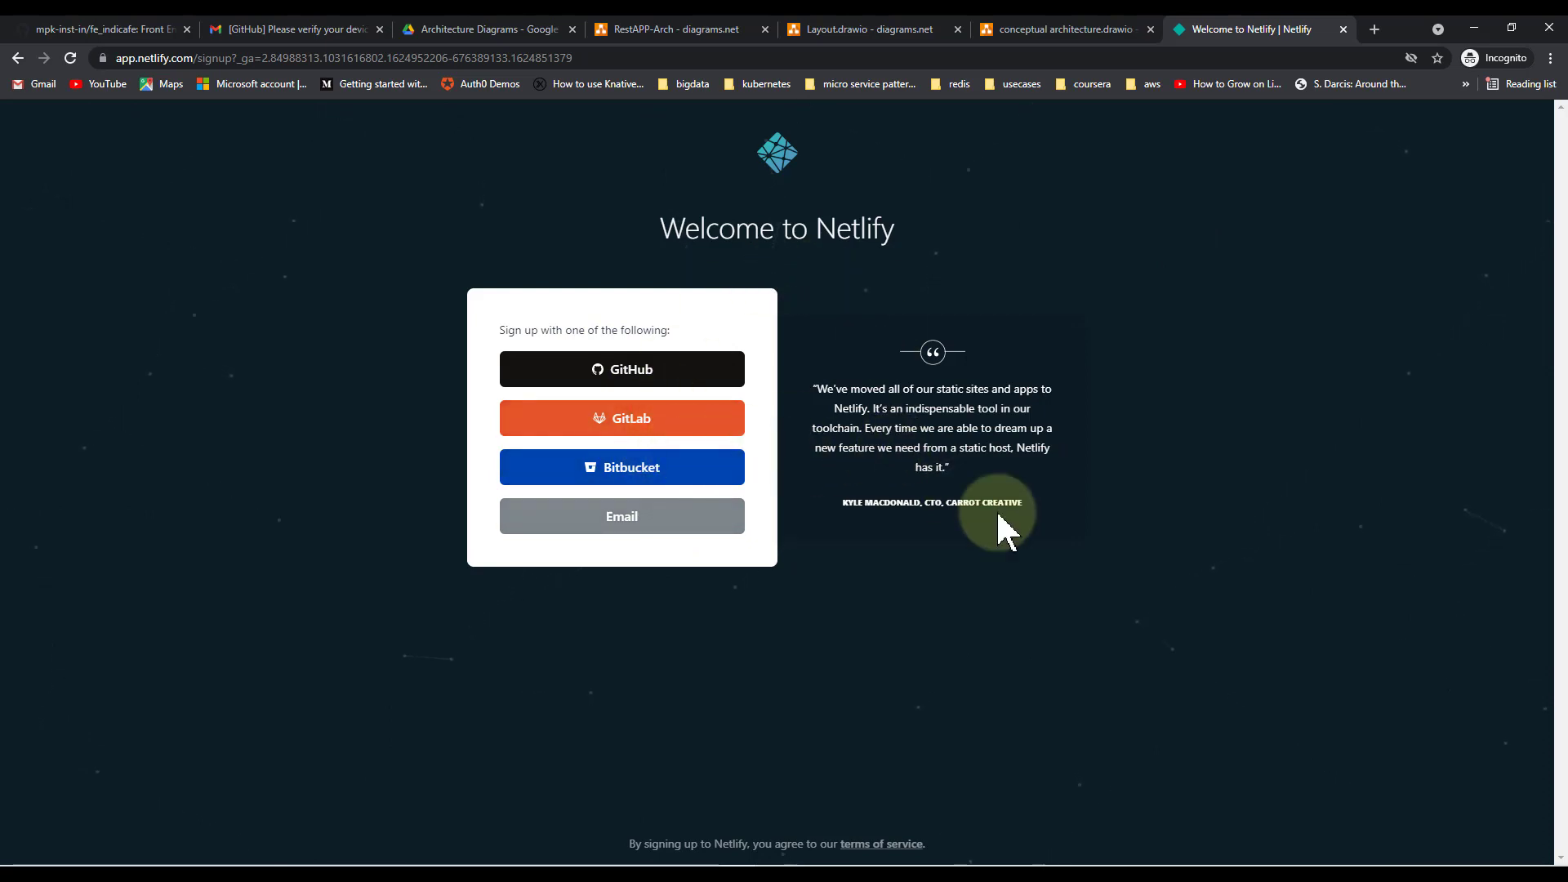
click(686, 531)
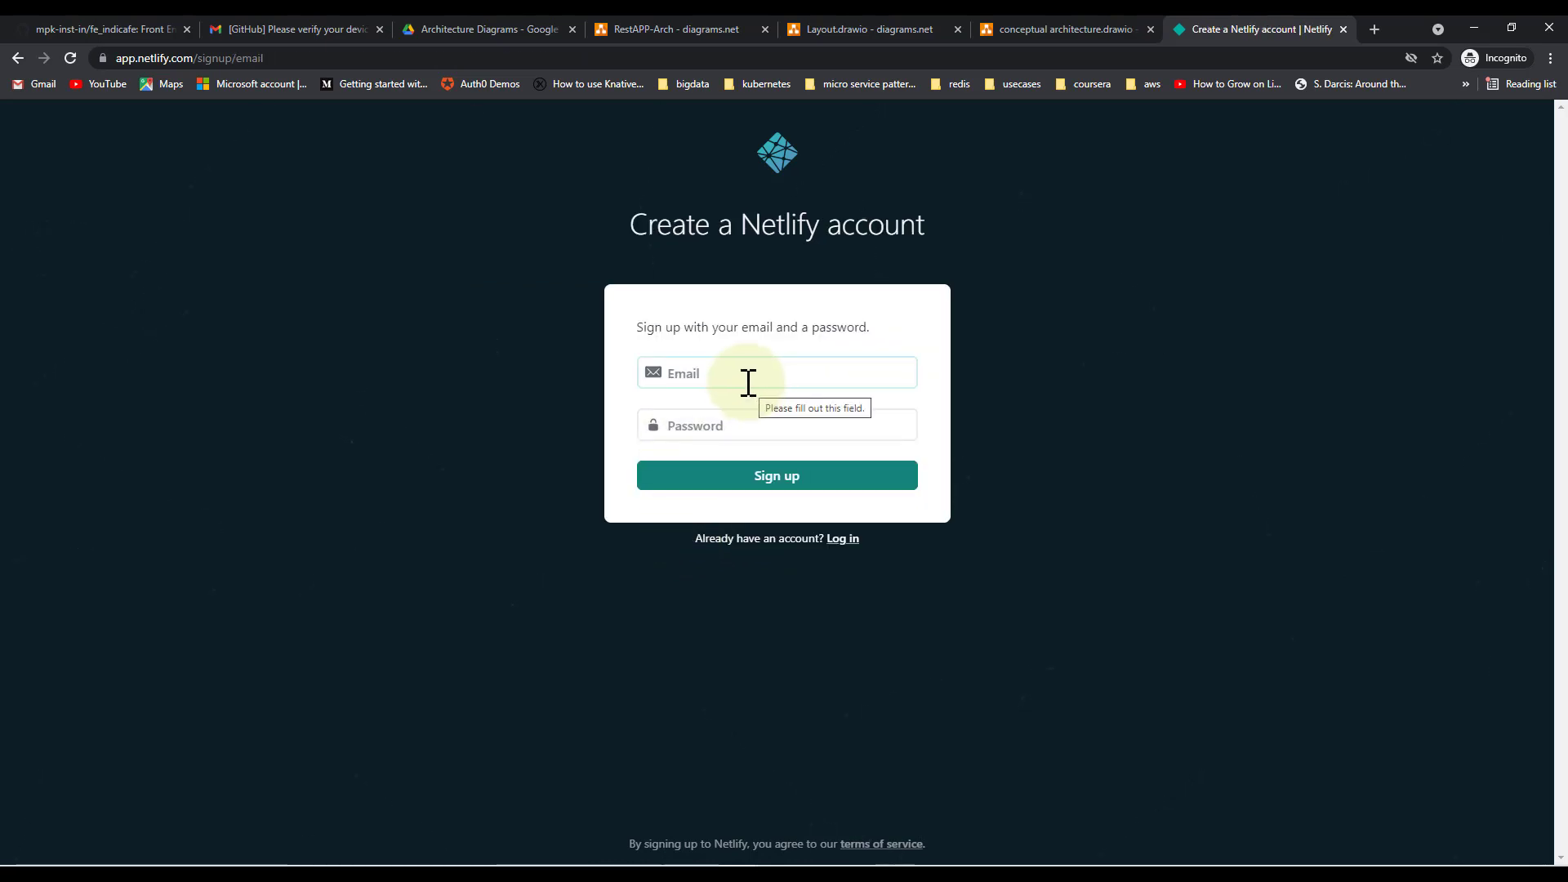
click(701, 426)
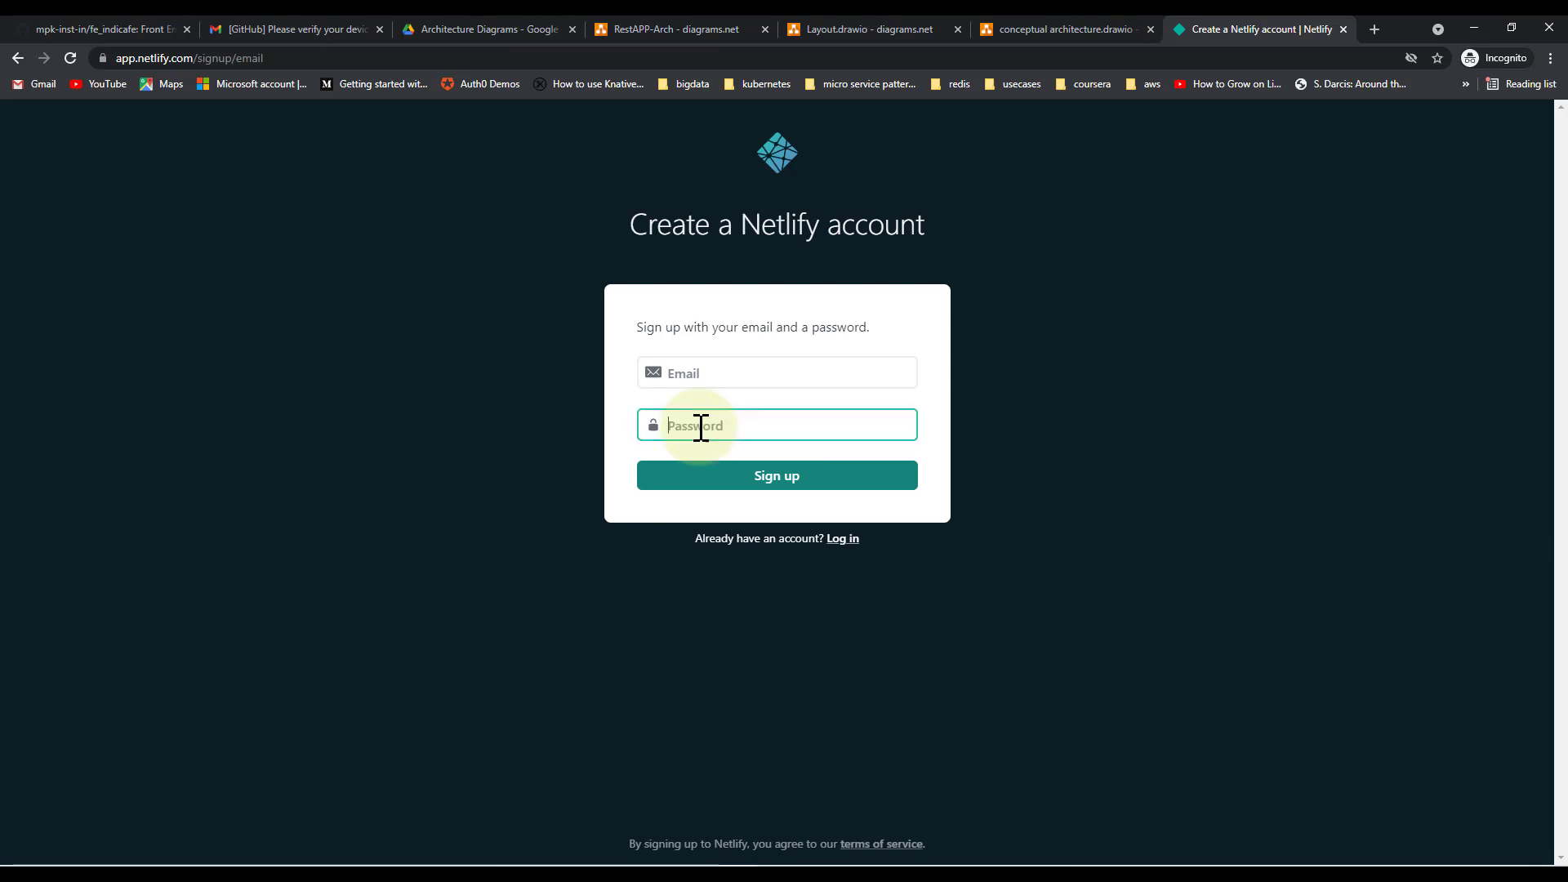
click(849, 543)
click(844, 381)
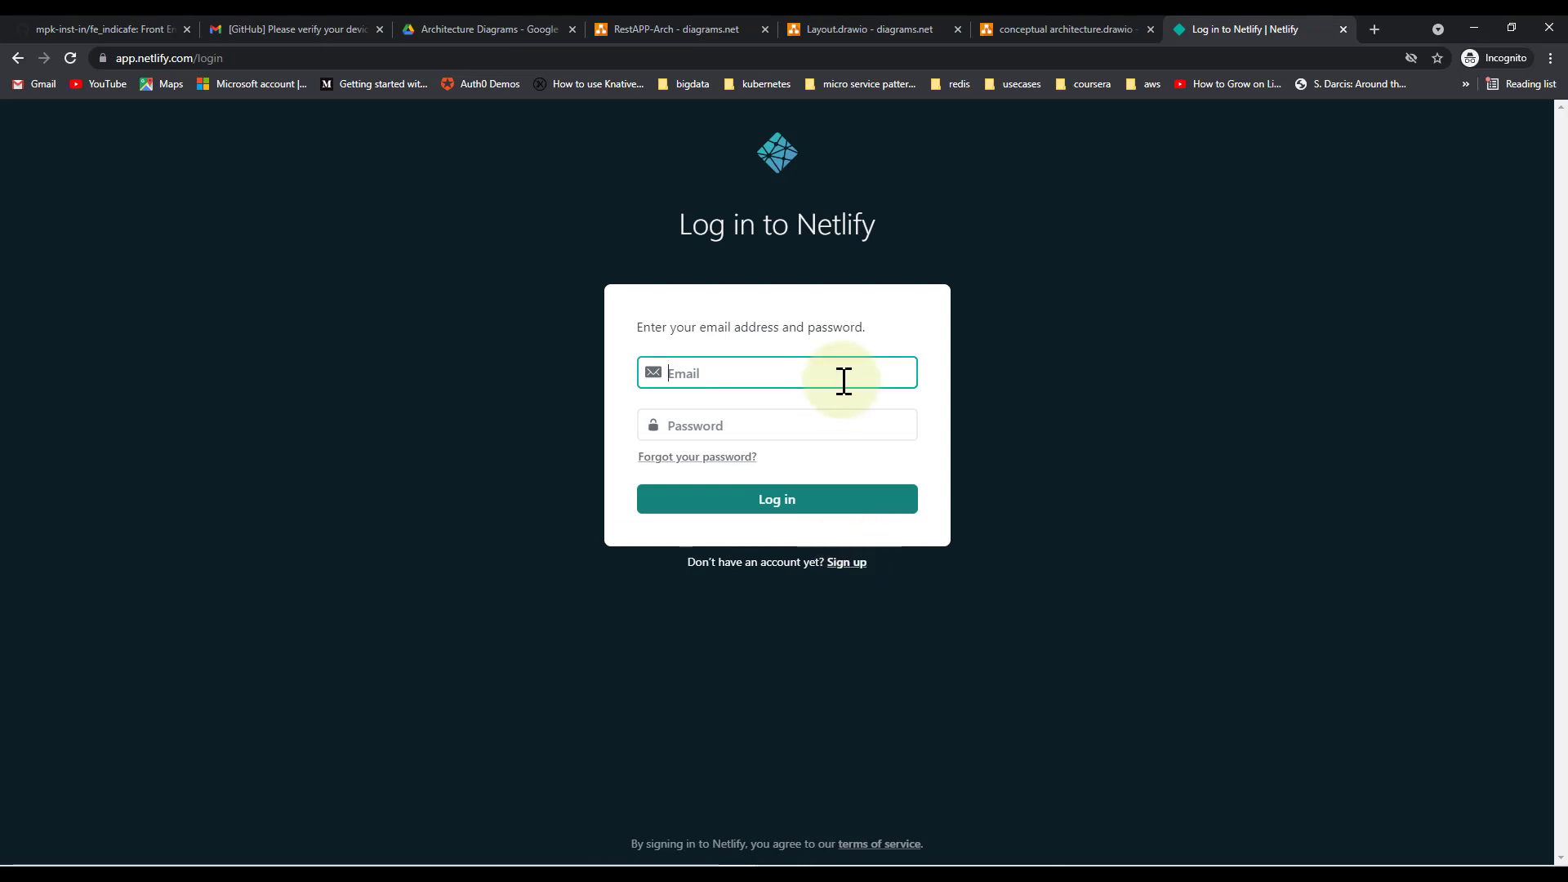
text(m)
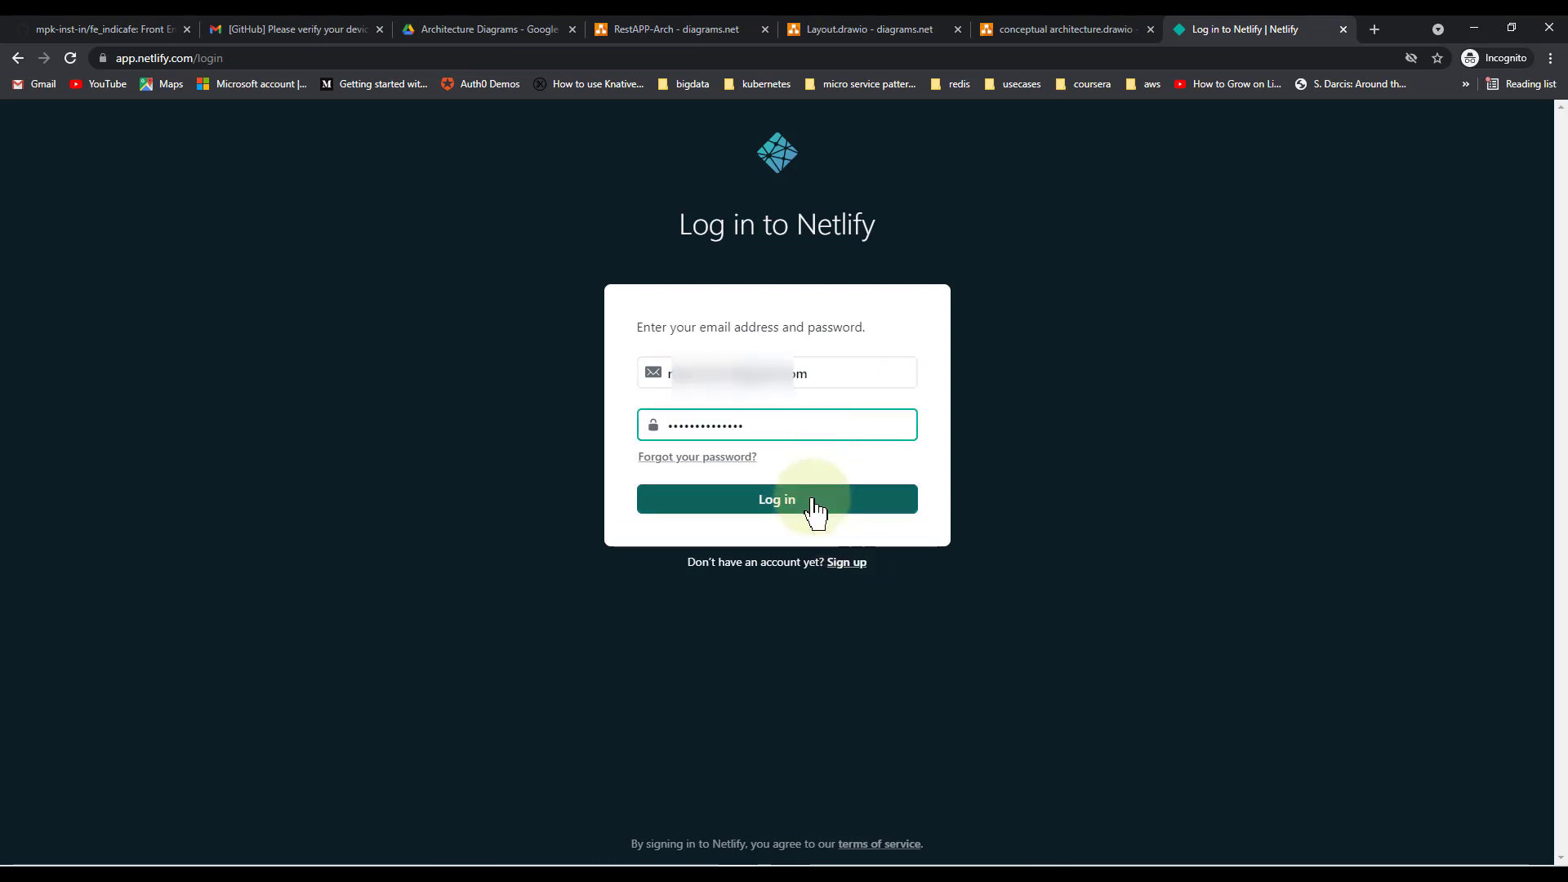
click(814, 512)
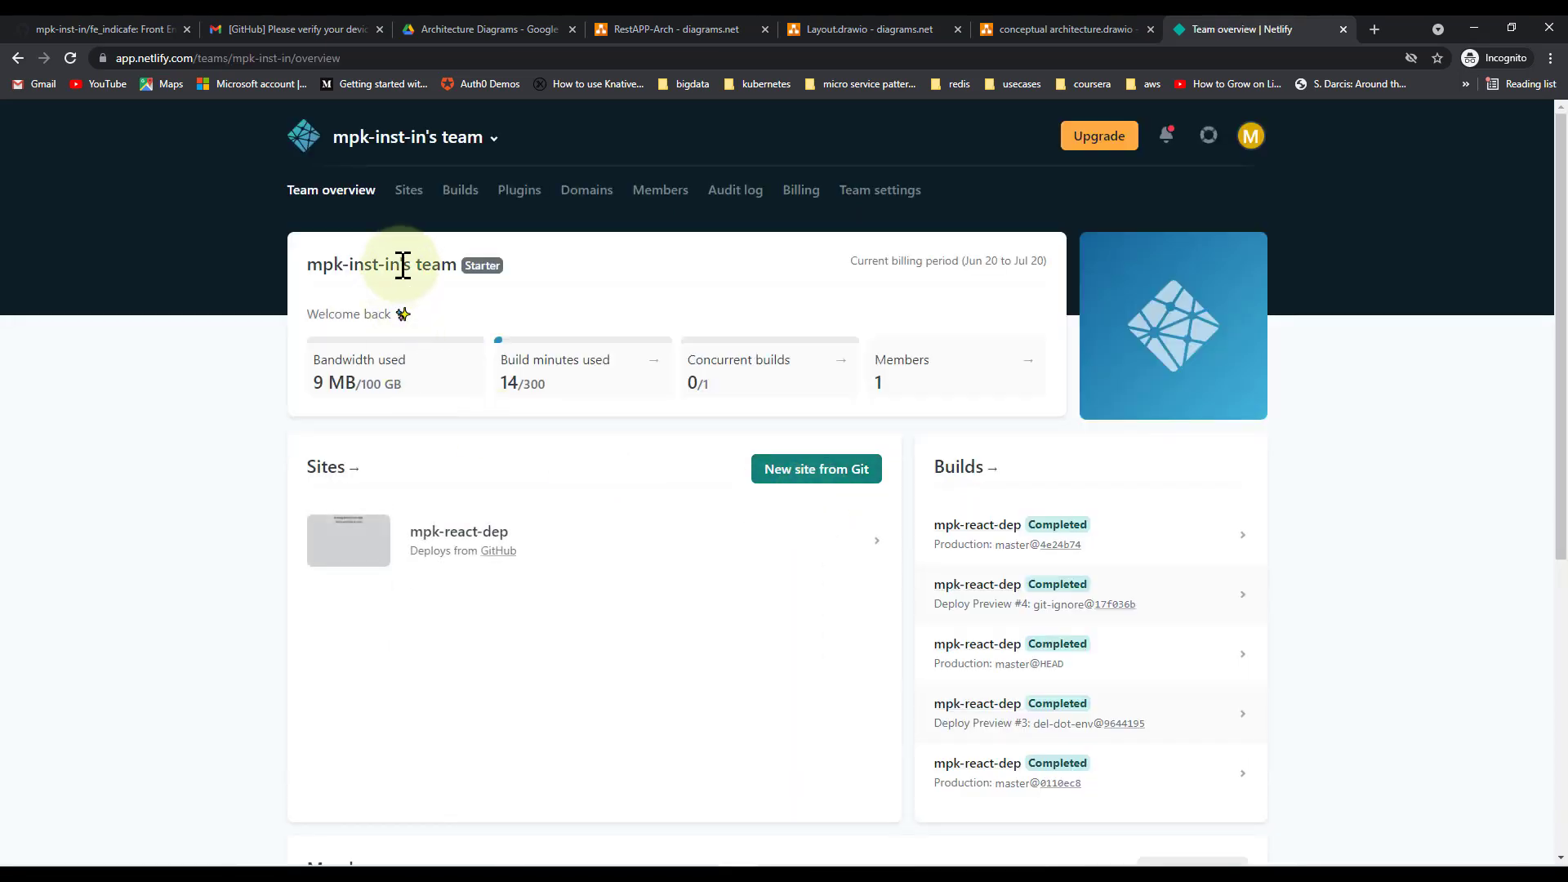
From the team's Sites list, start a new site from Git with GitHub as provider
click(409, 191)
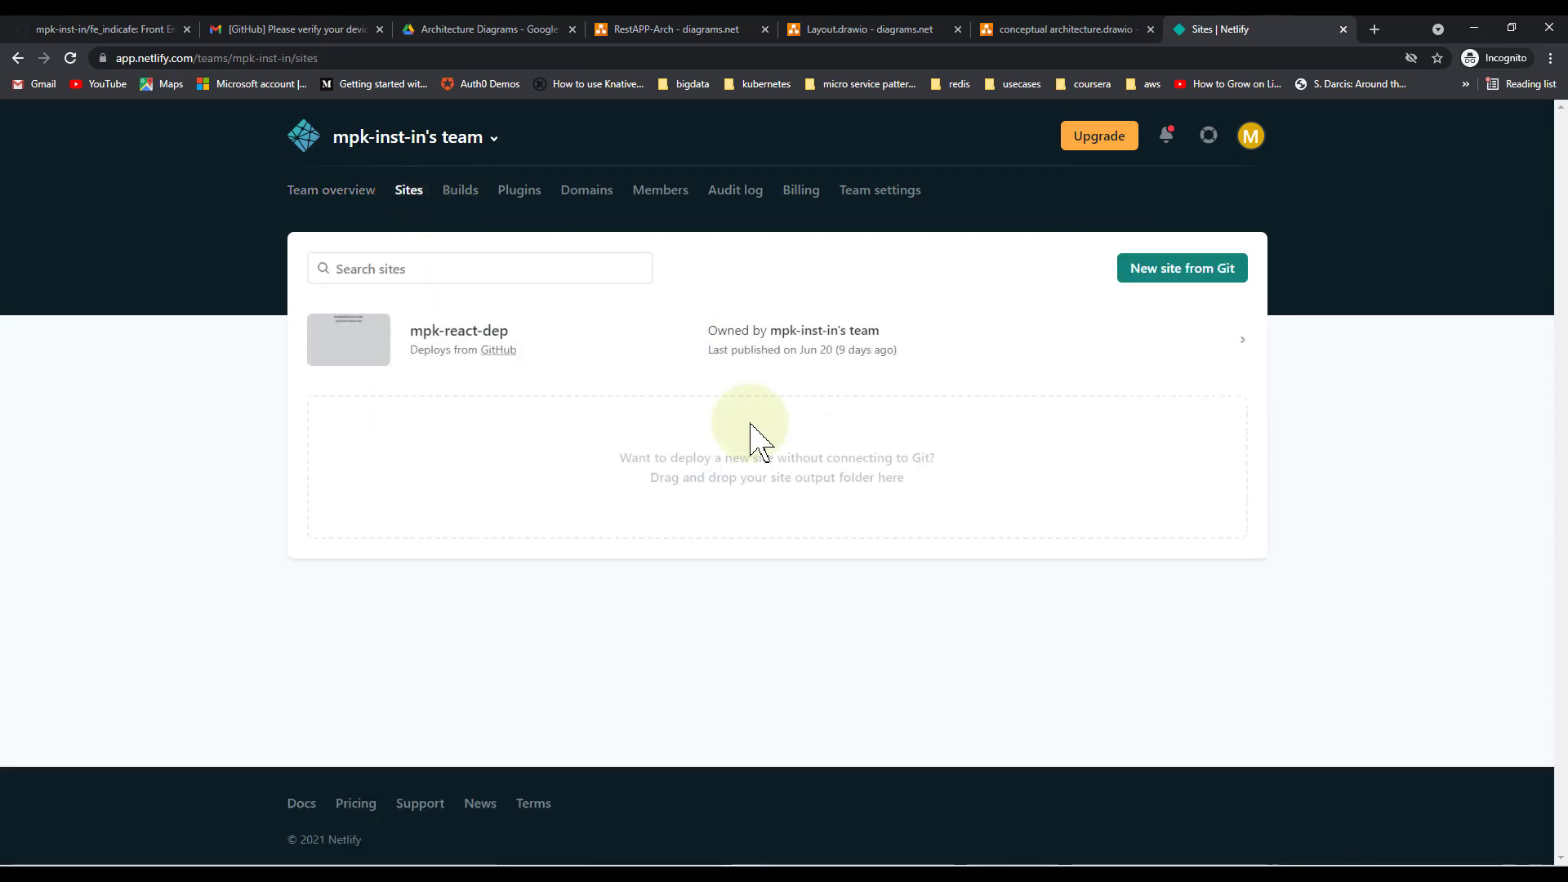
click(1159, 277)
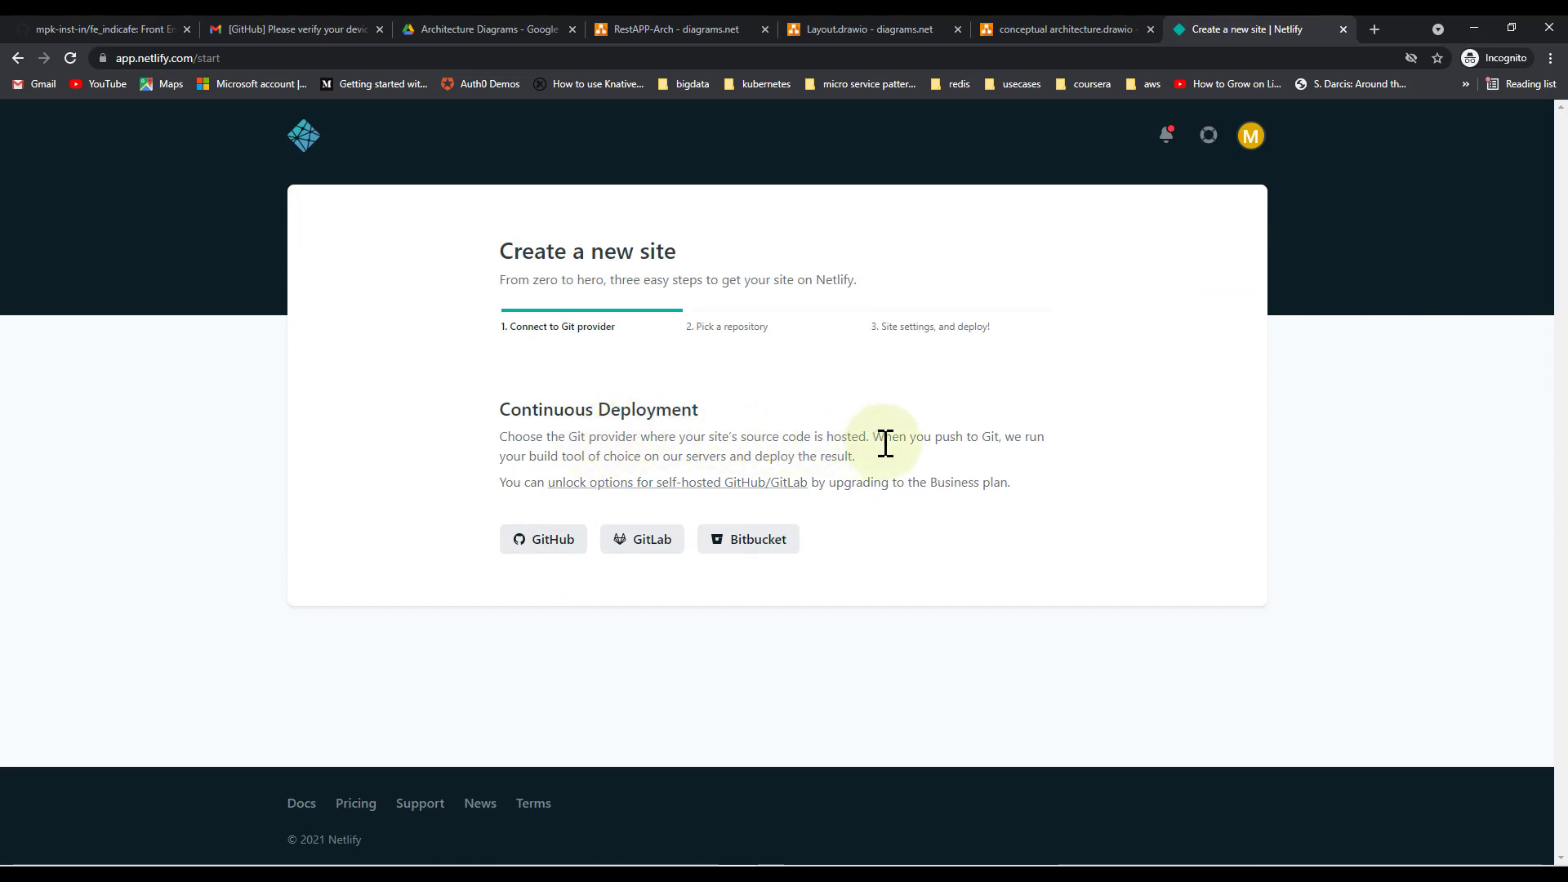
click(548, 547)
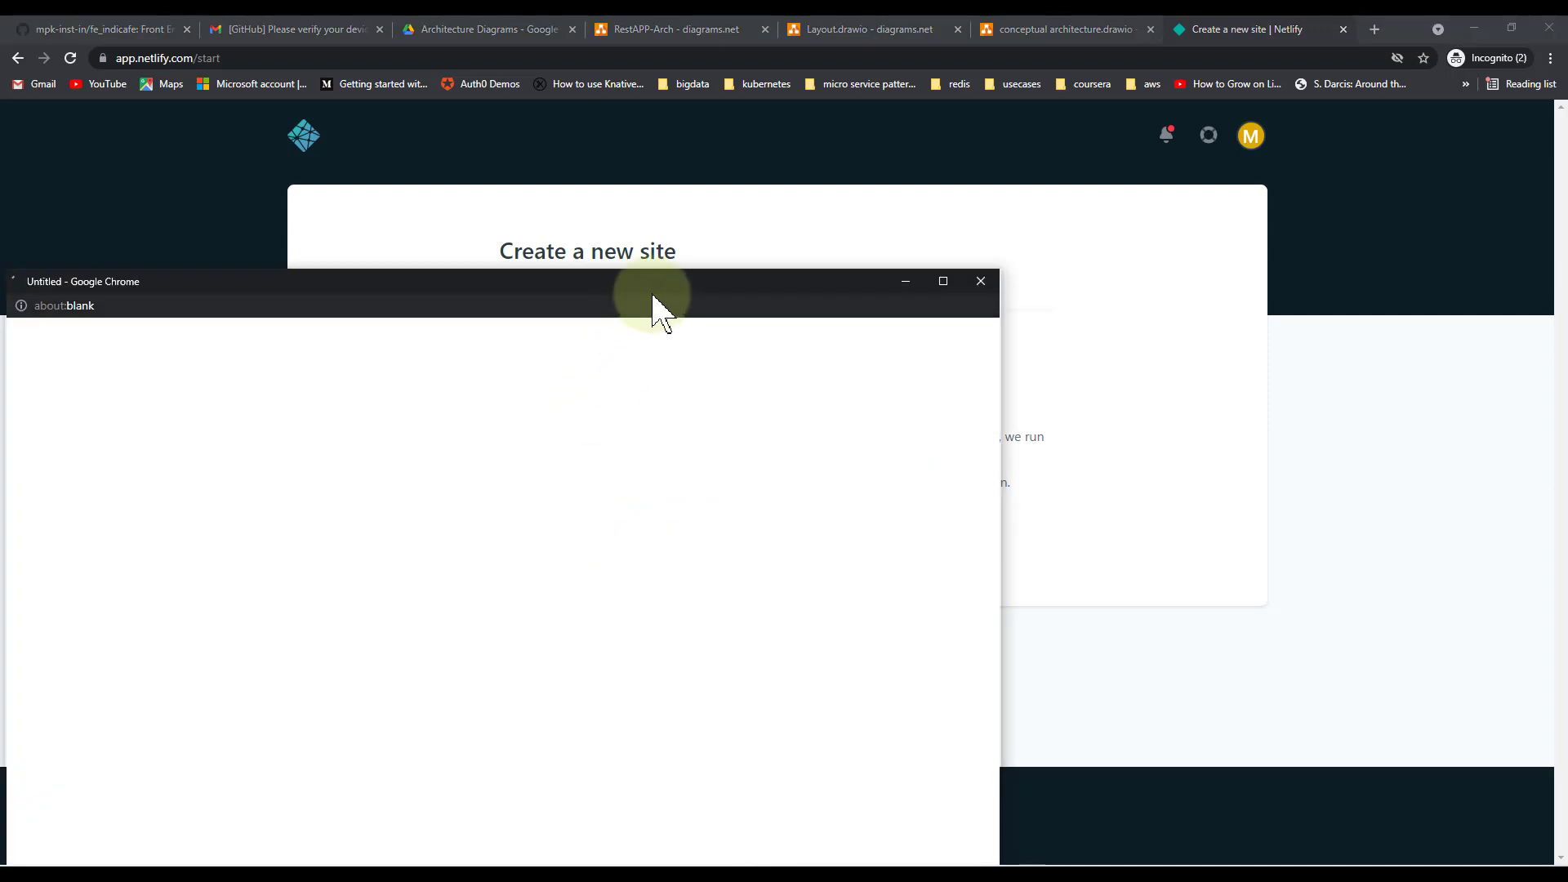
drag(654, 307, 949, 122)
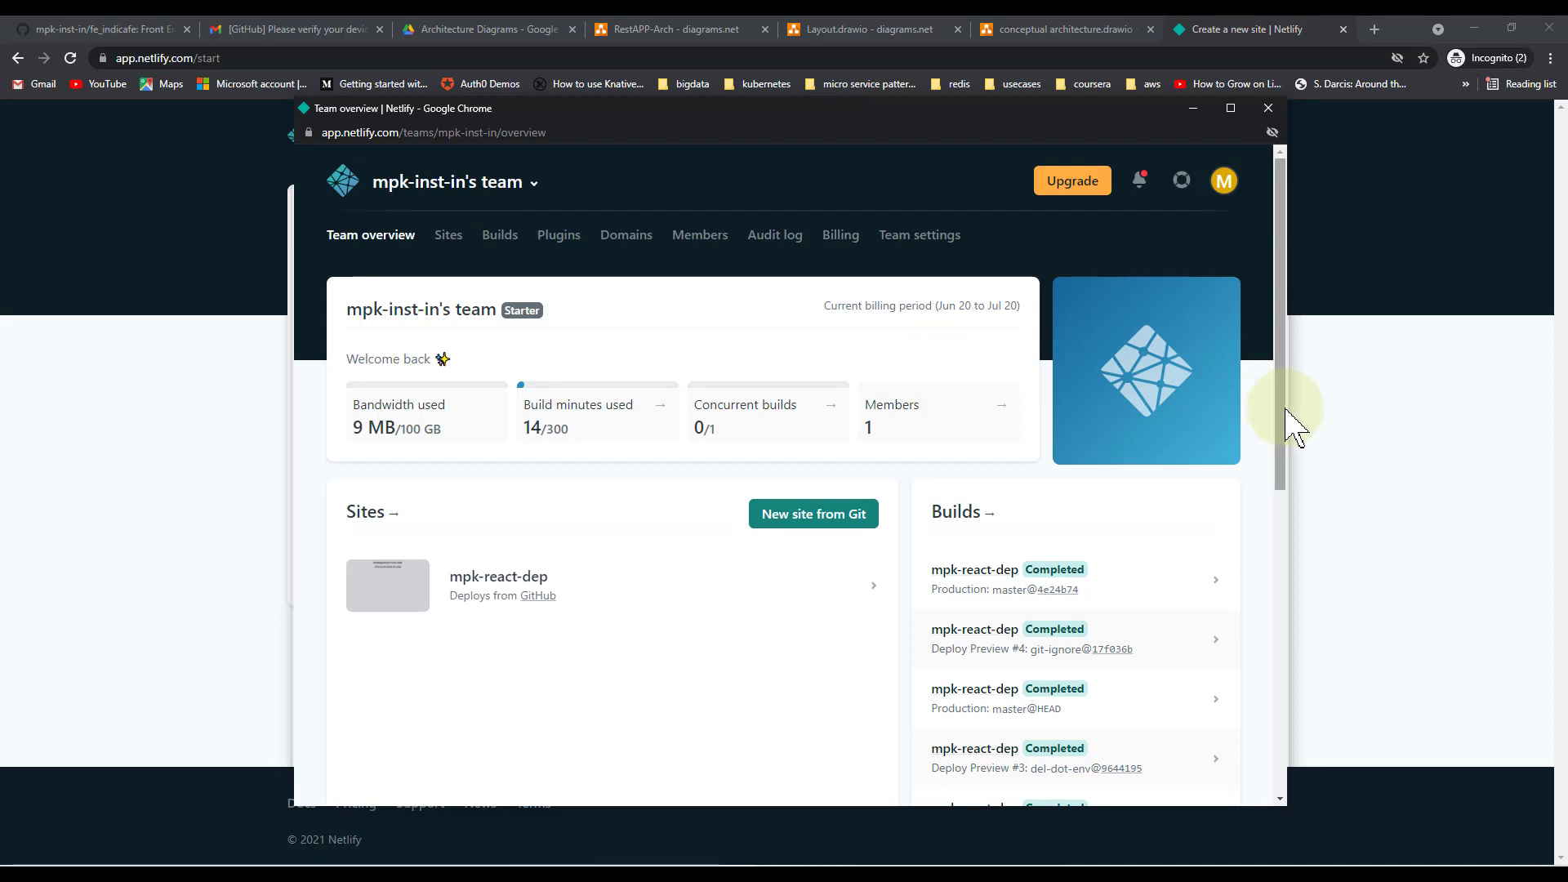
drag(1287, 410, 1292, 565)
drag(1287, 619, 1289, 439)
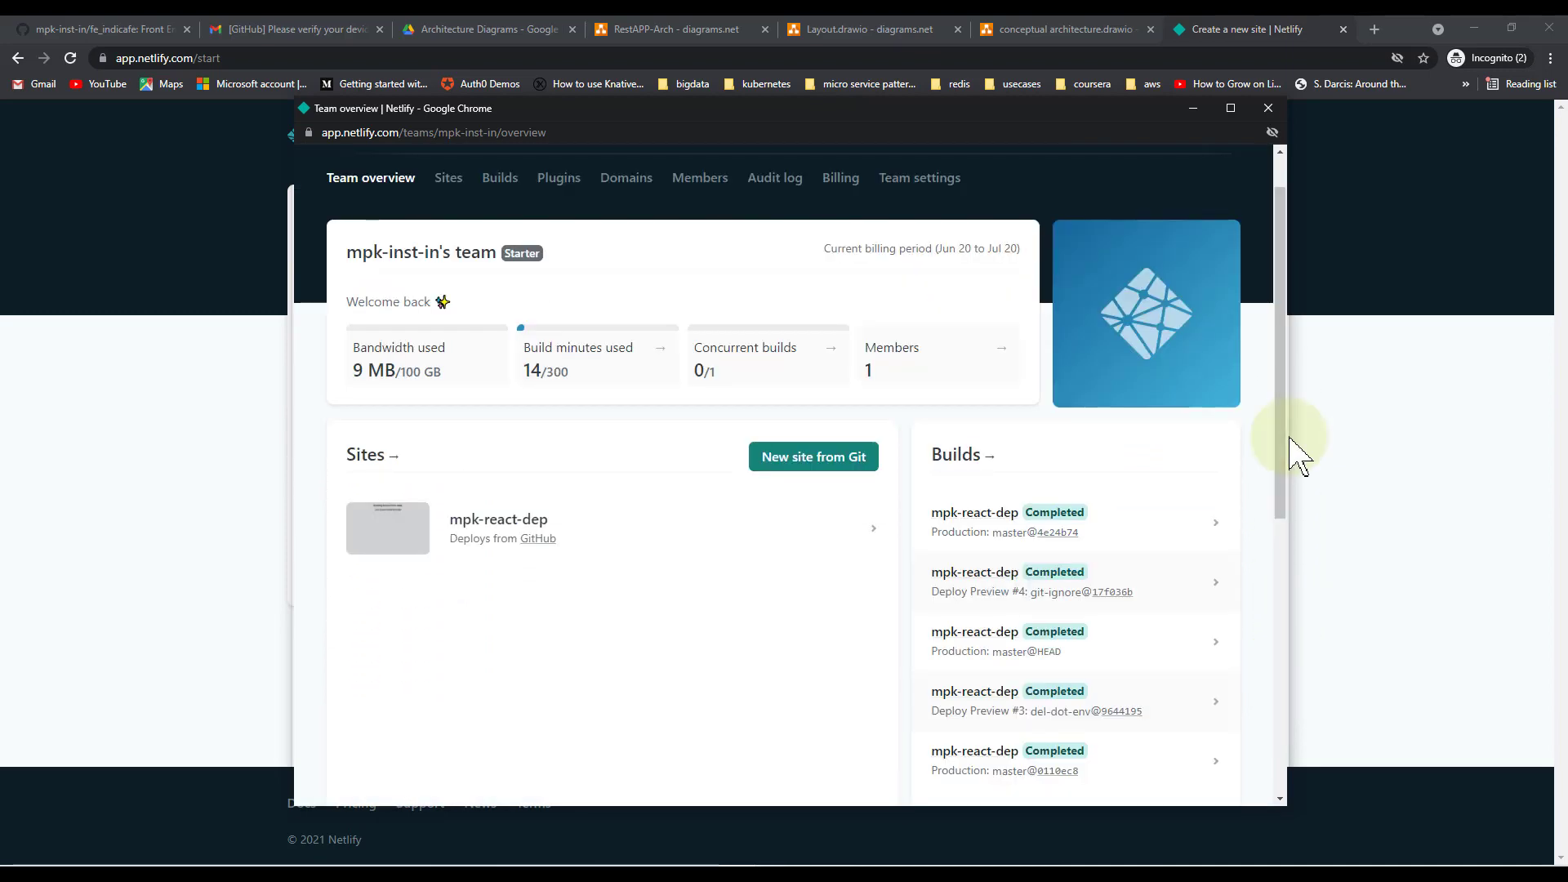
Finish the GitHub authorization in the popup, close it, and minimize the local app window
click(816, 472)
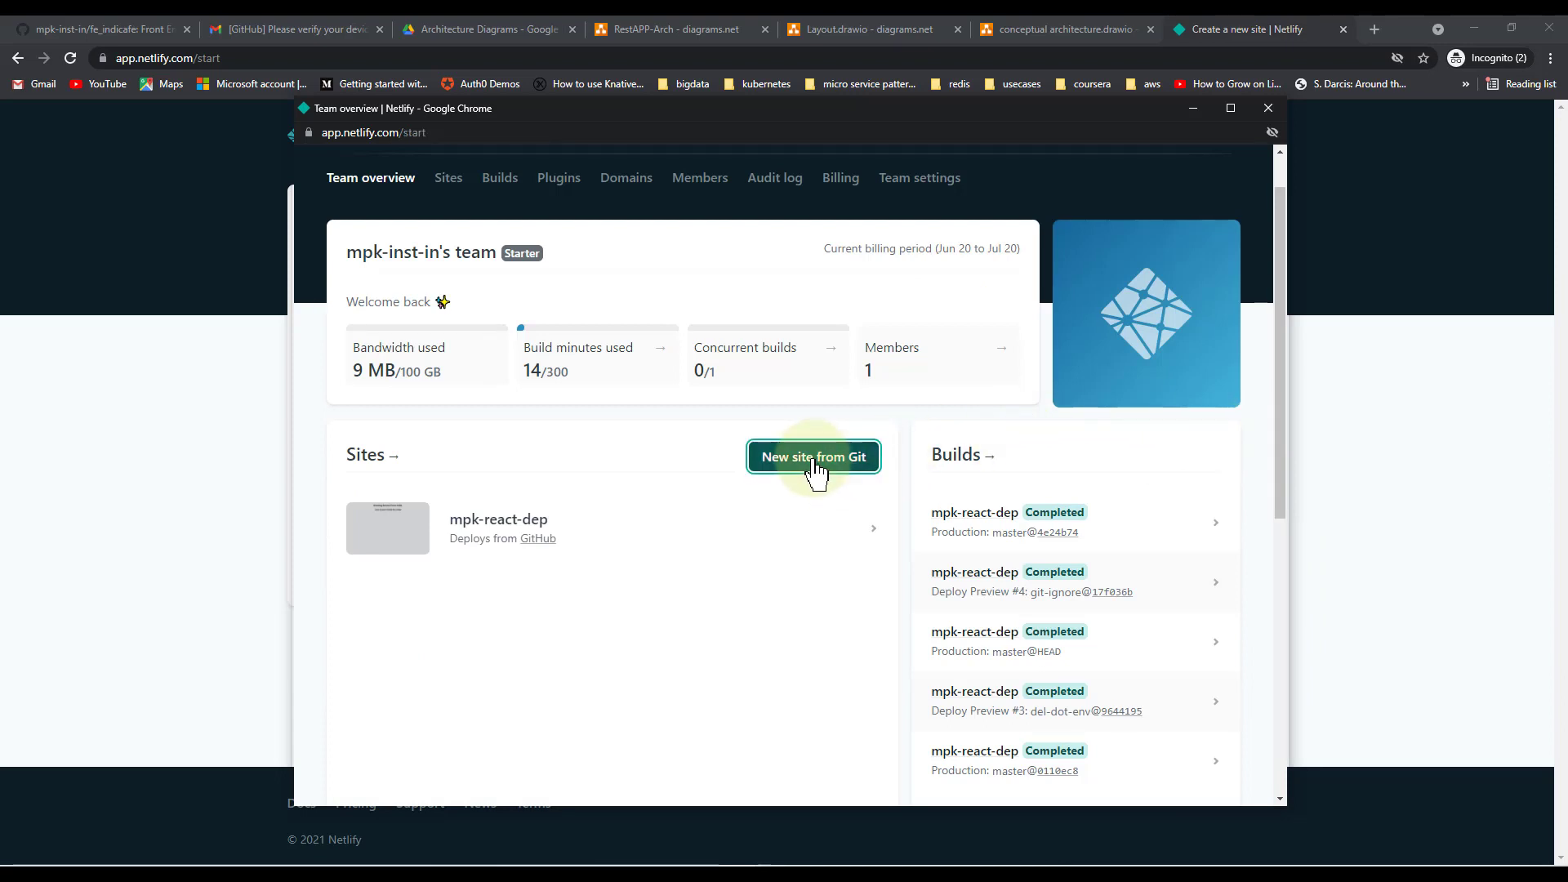
click(563, 596)
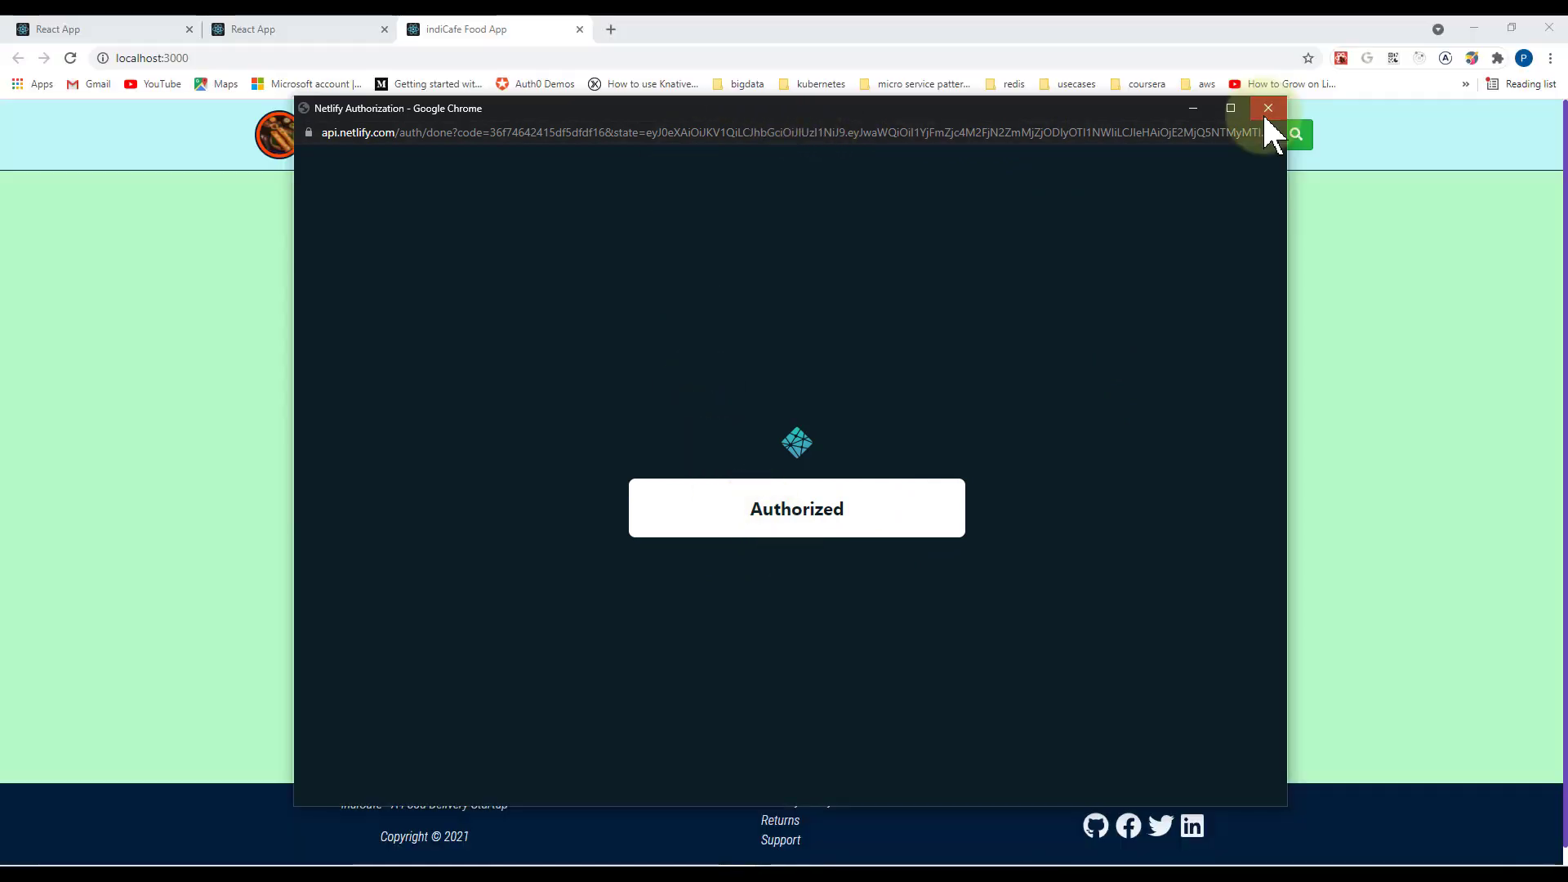
click(1267, 110)
click(1475, 30)
click(1475, 30)
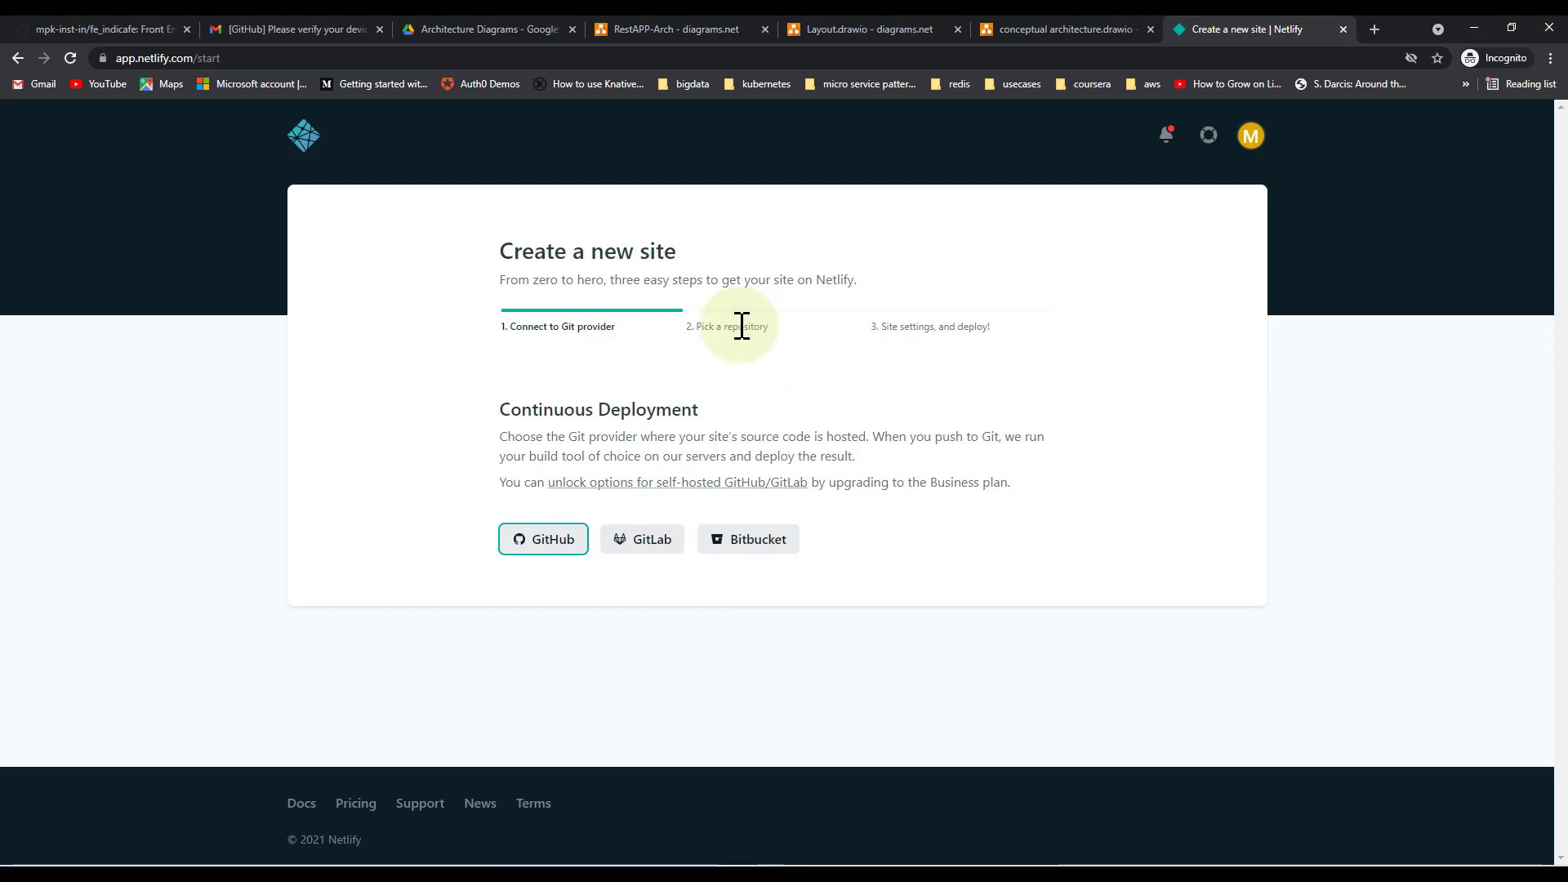
Load the GitHub repository list, preview fe_test's branches, then return to repository selection
click(546, 540)
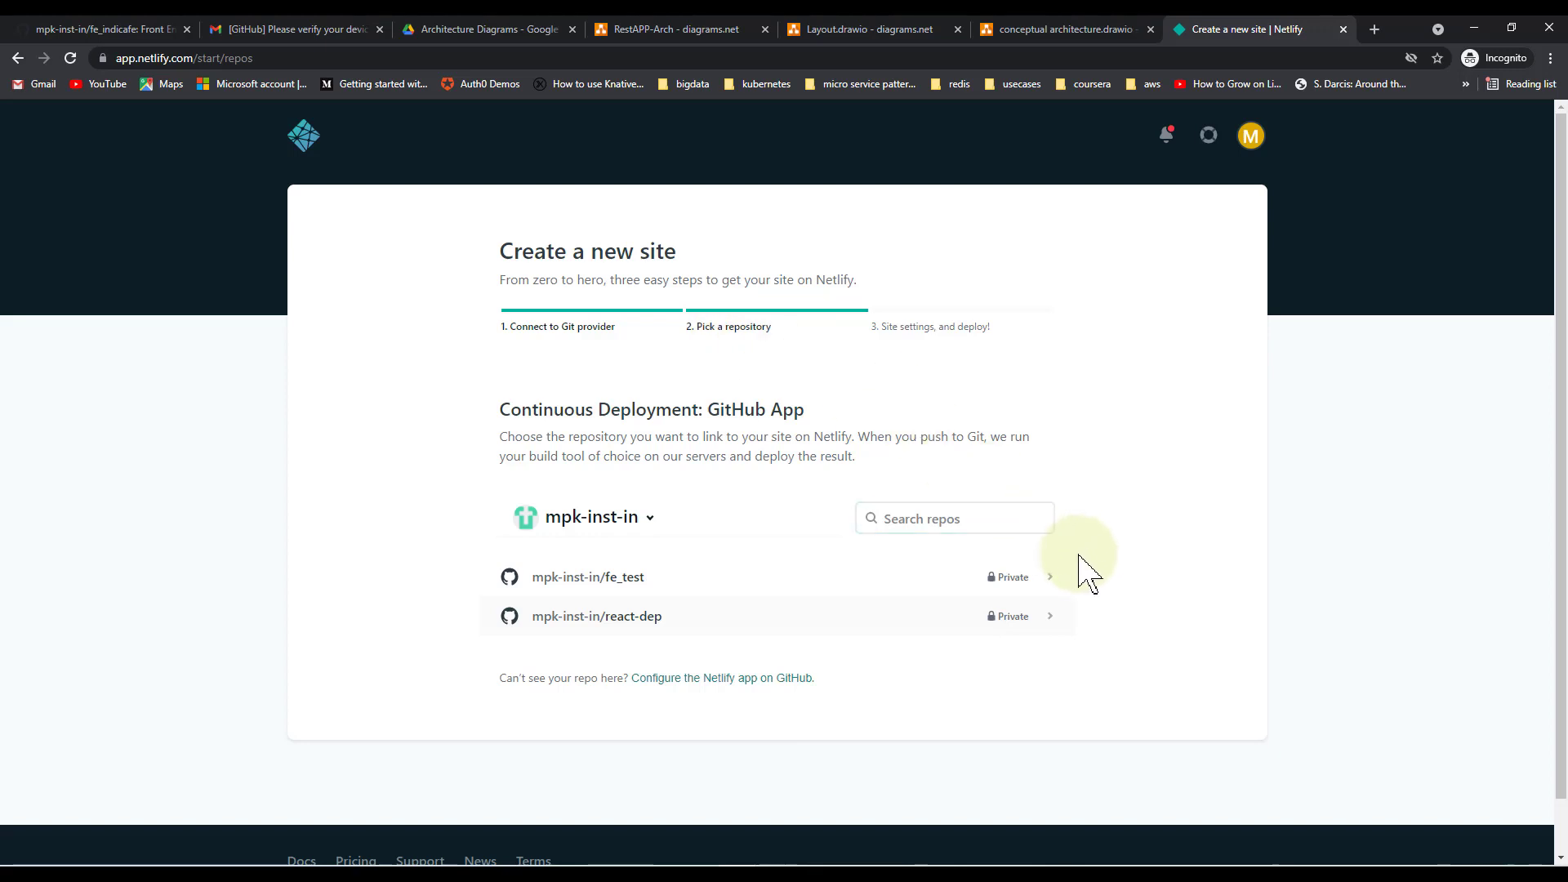
click(1015, 593)
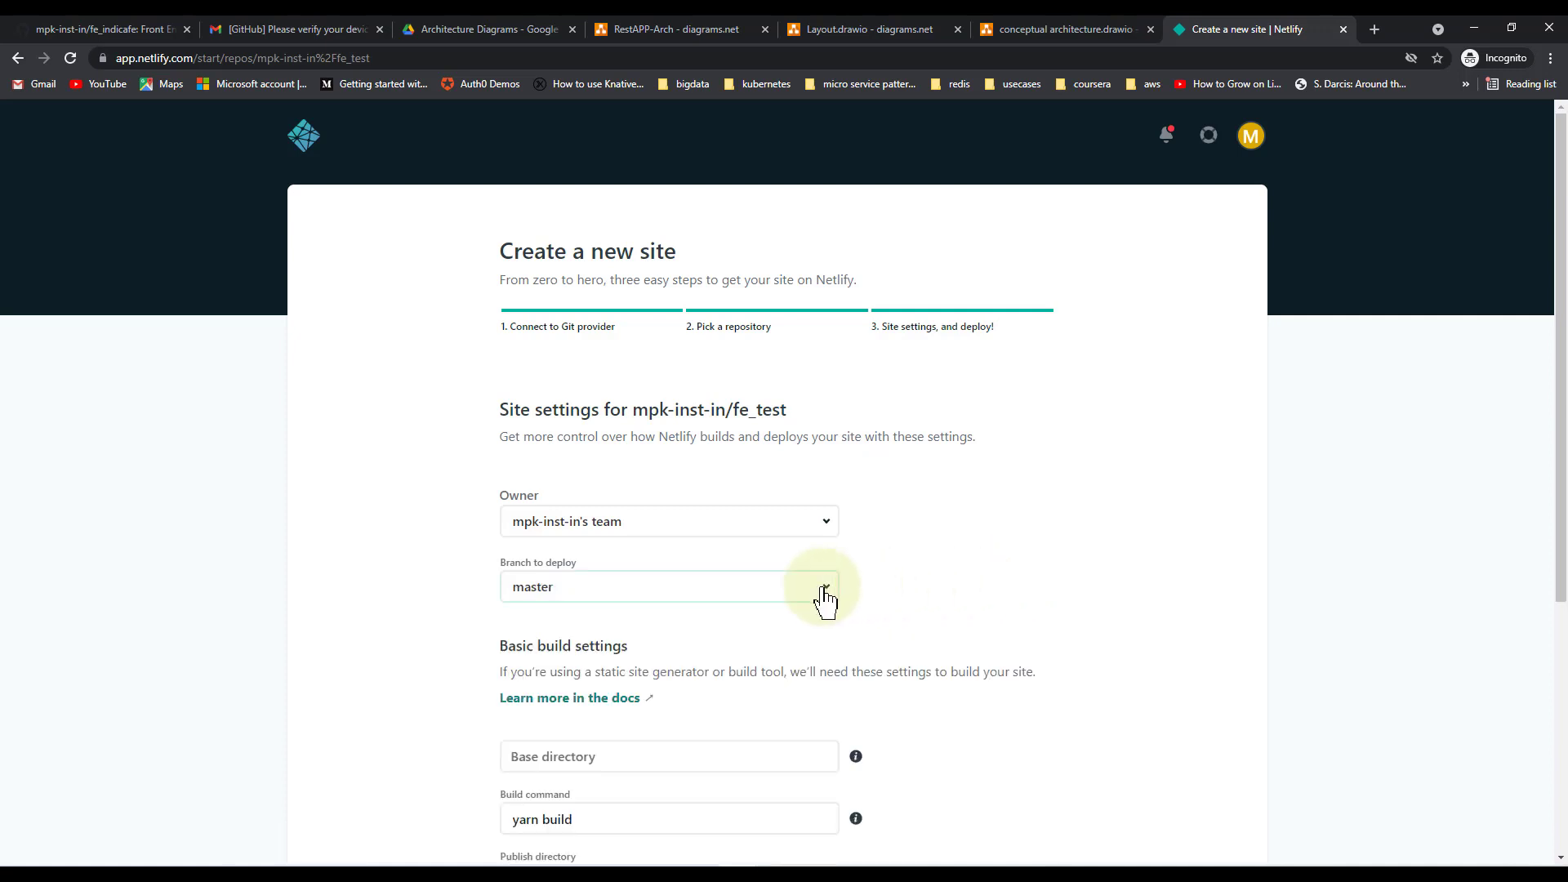
click(832, 587)
click(753, 347)
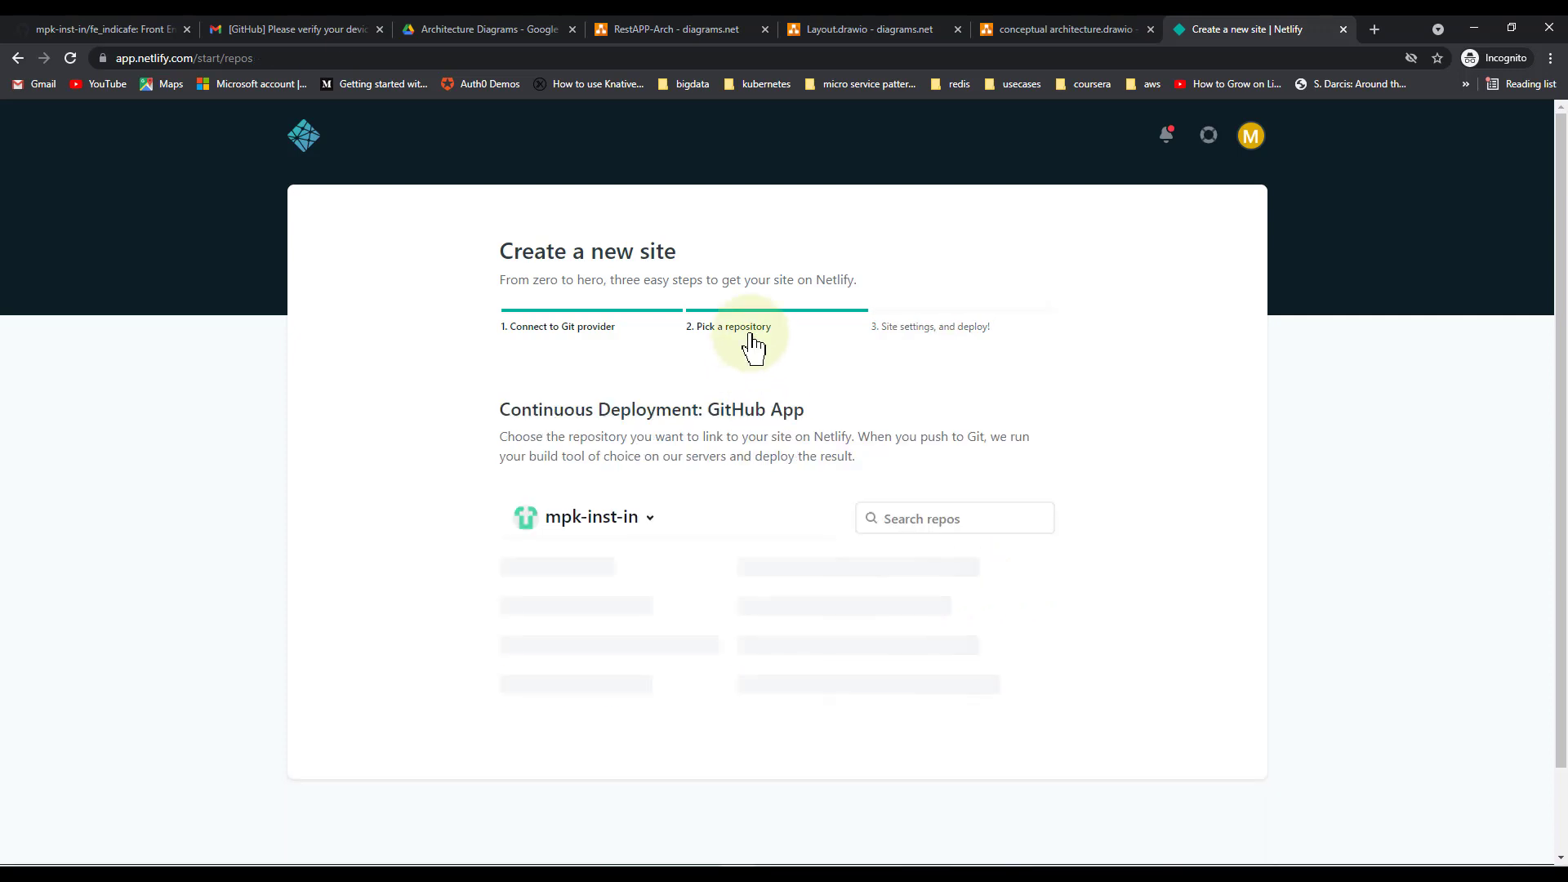
Search the repositories for fe_ind and check the organization chooser; fe_indicafe is missing
click(890, 516)
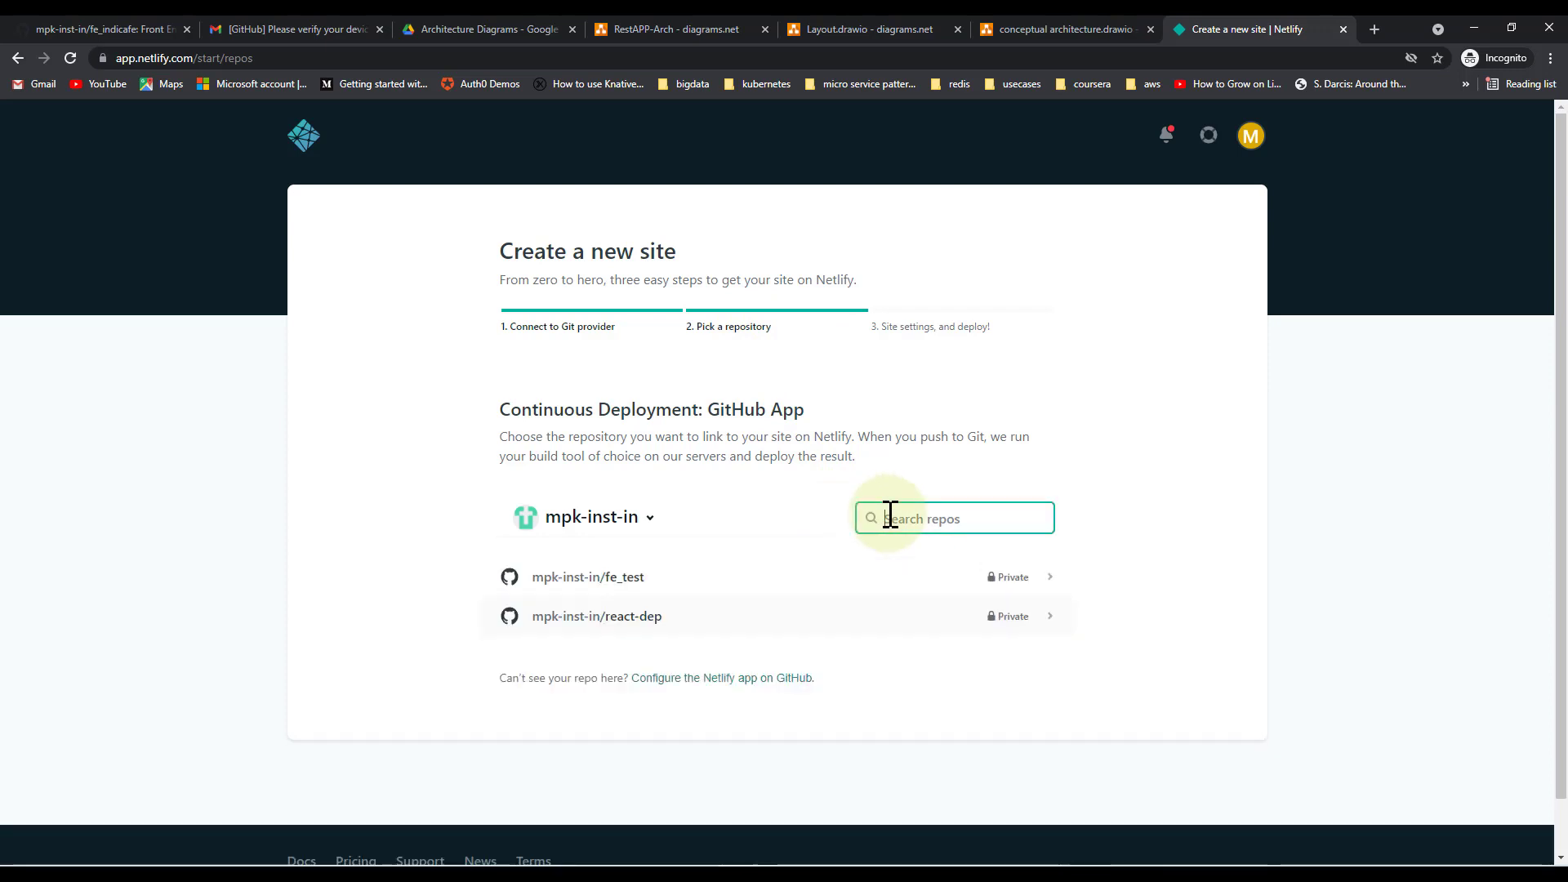
text(fe_ind)
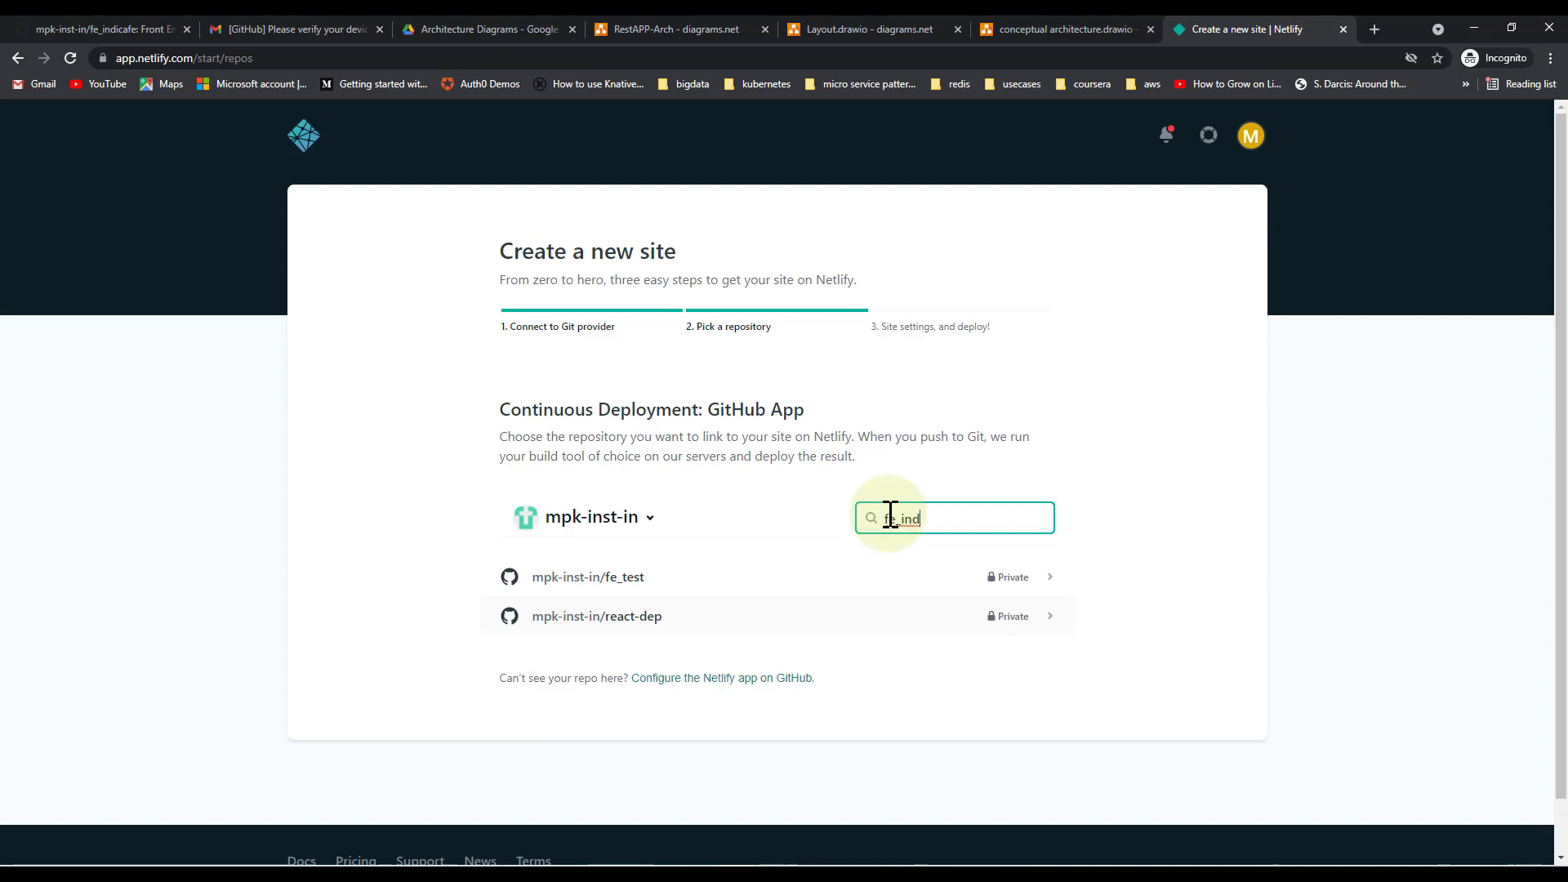
click(646, 532)
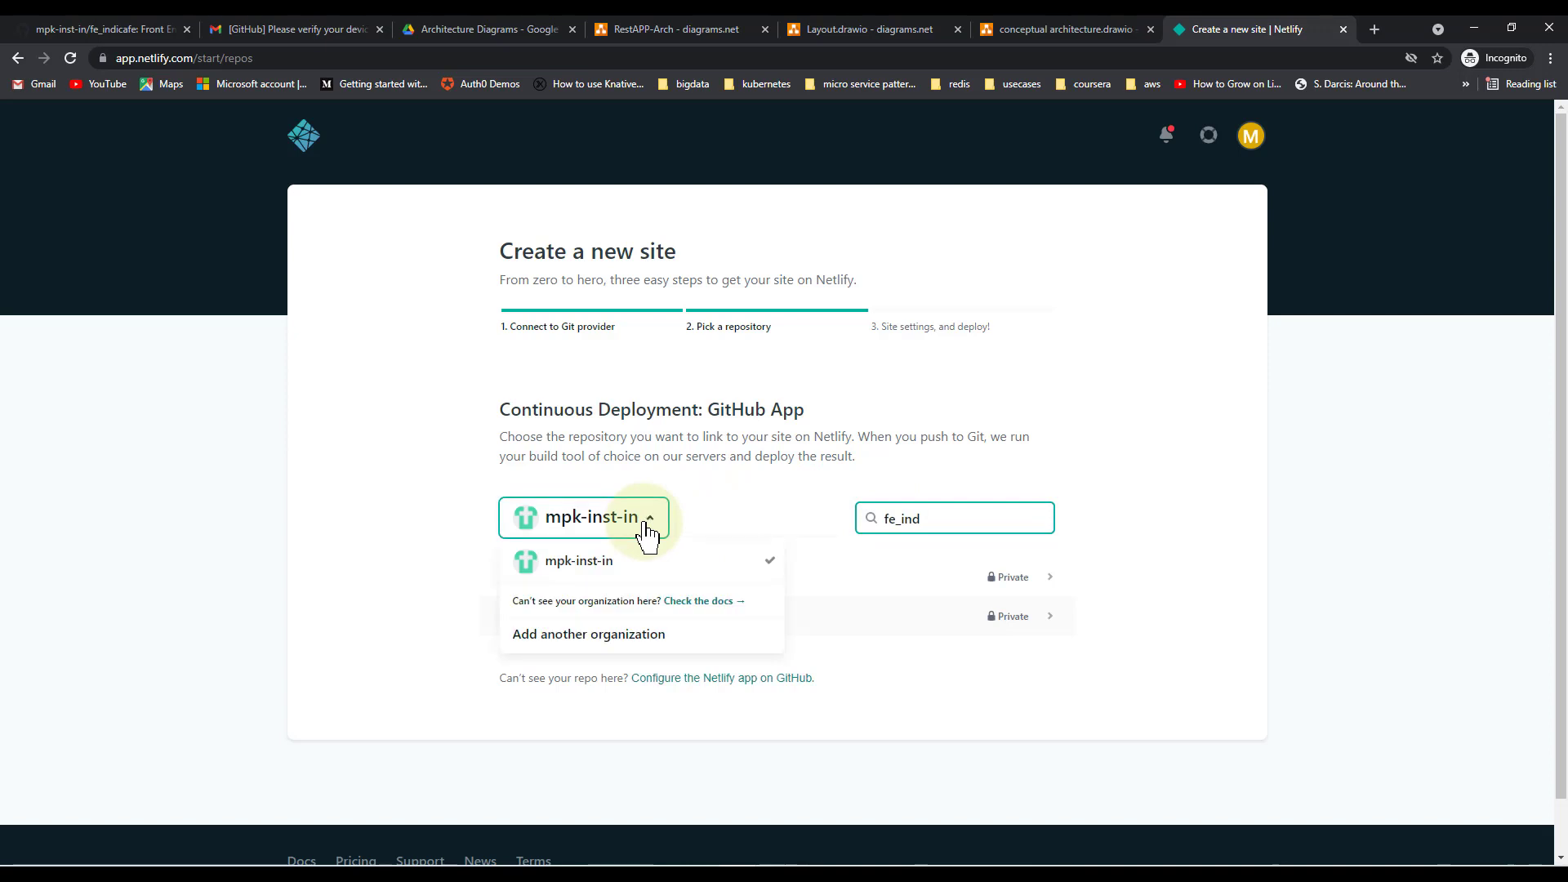
click(594, 564)
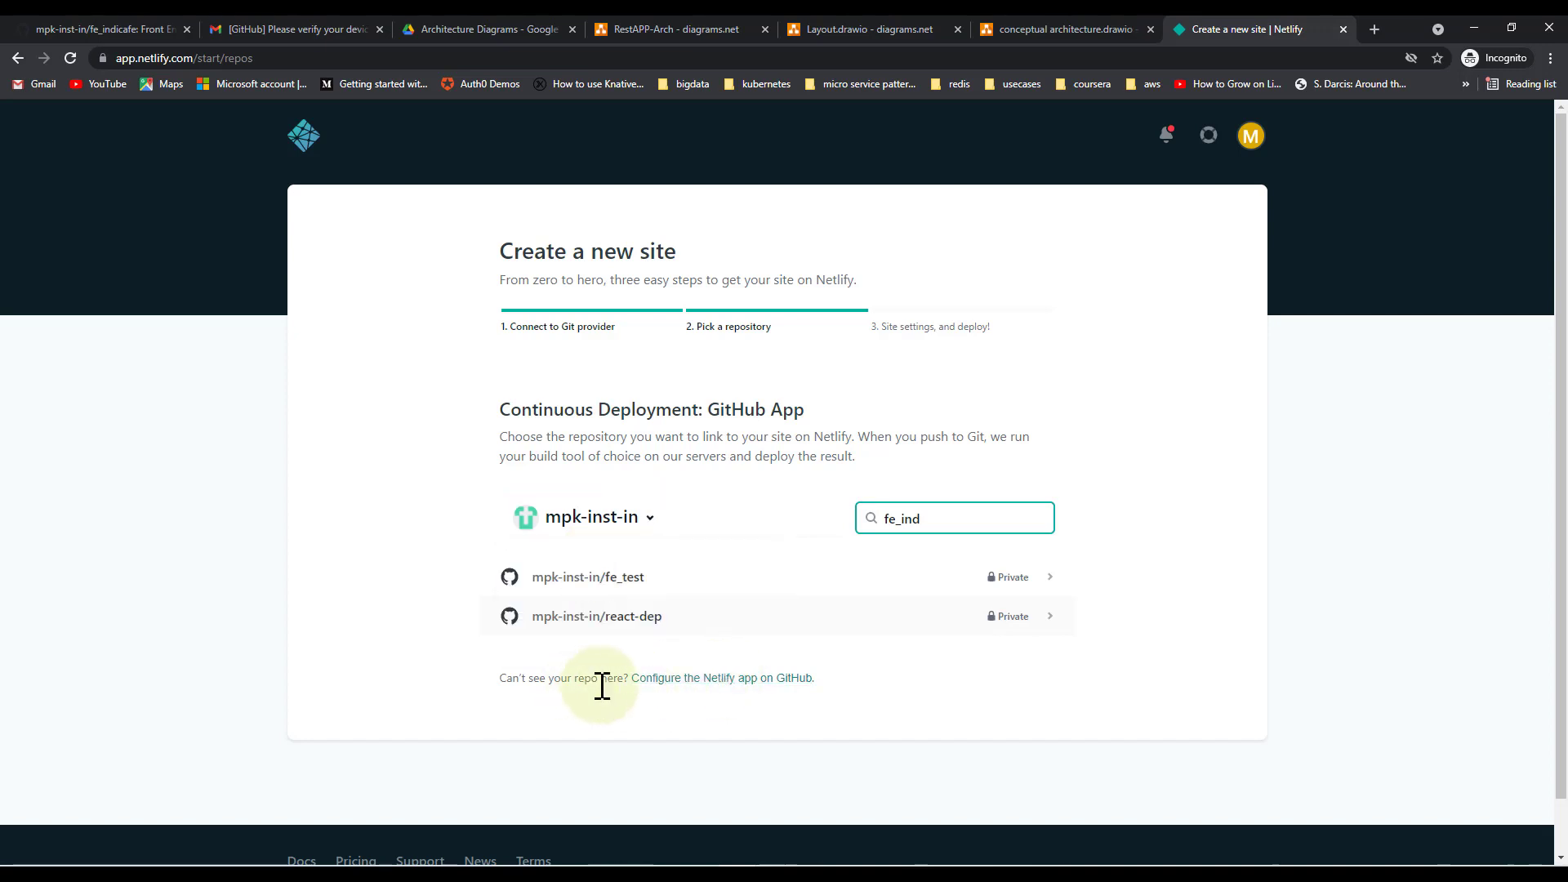
Add fe_indicafe to the Netlify GitHub app's selected repositories, save, and pick it in Netlify
click(726, 680)
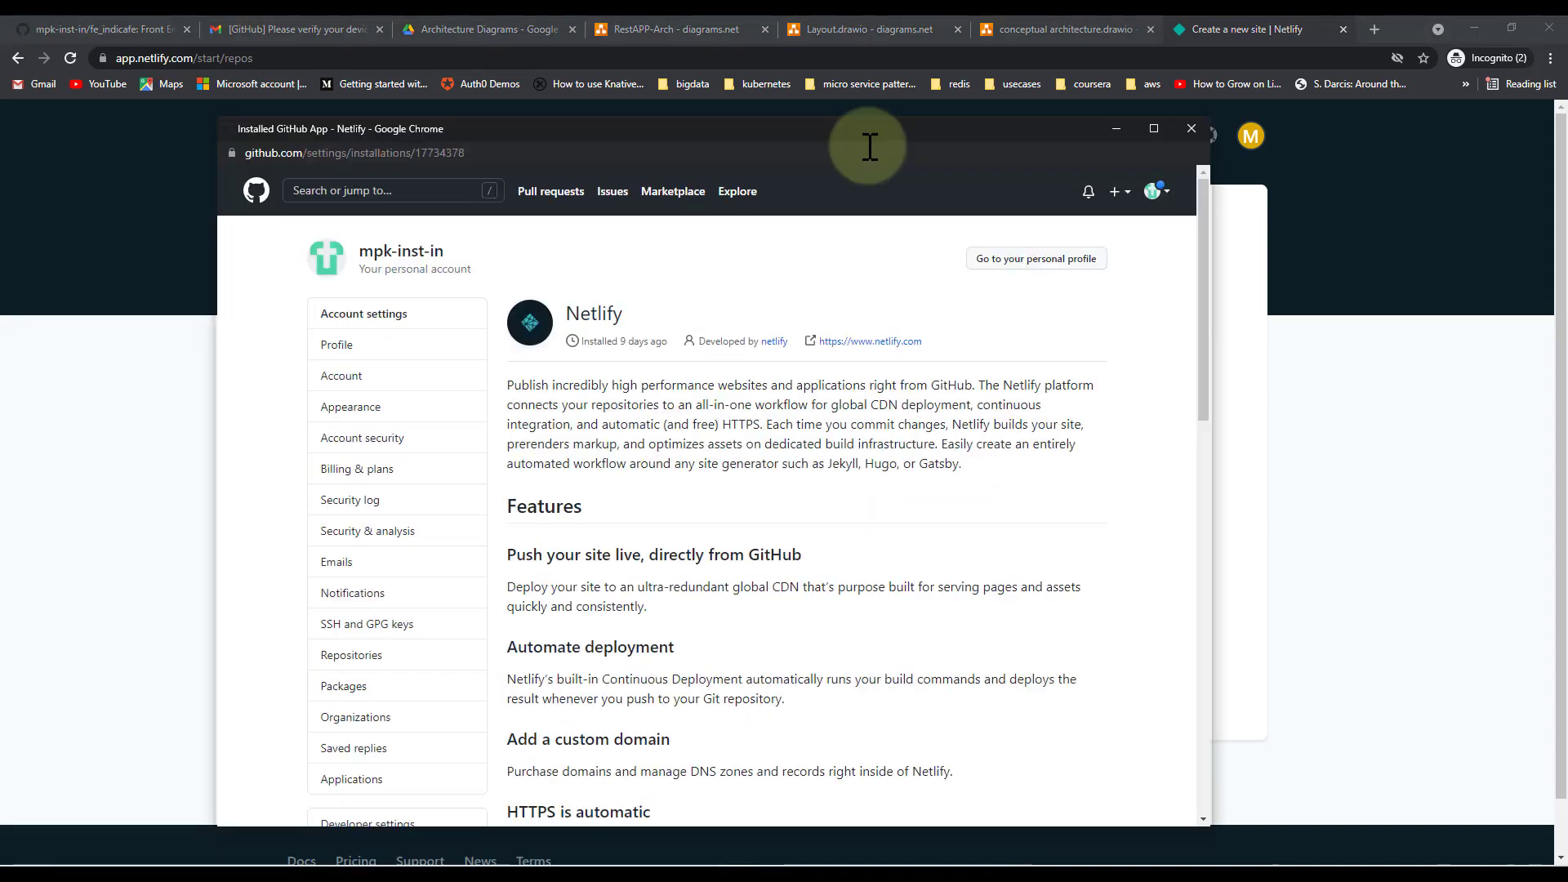
drag(1204, 416, 1225, 777)
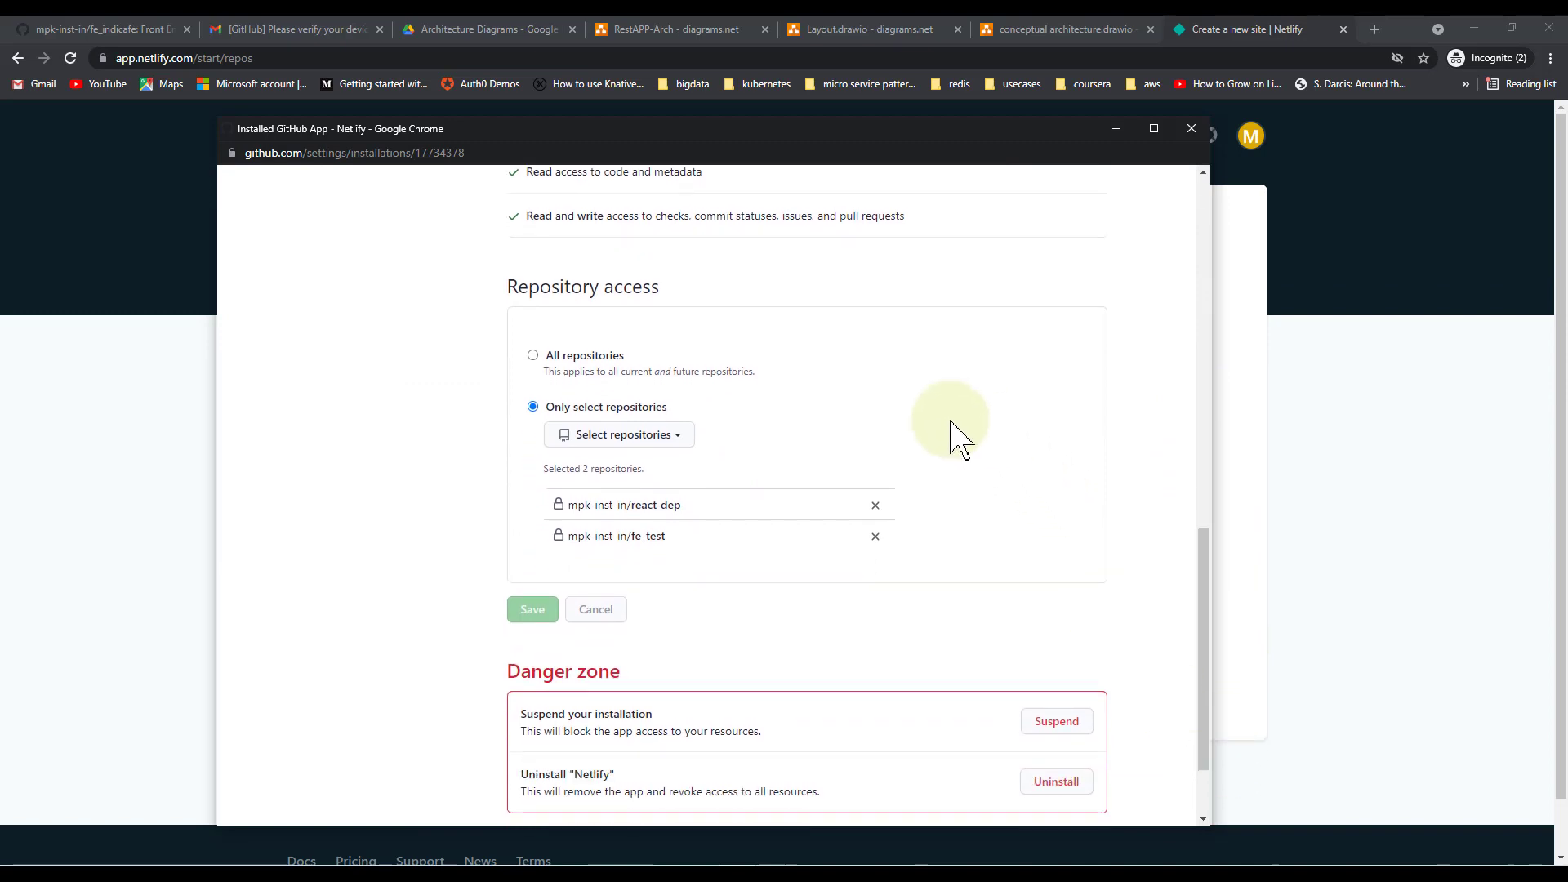
click(676, 448)
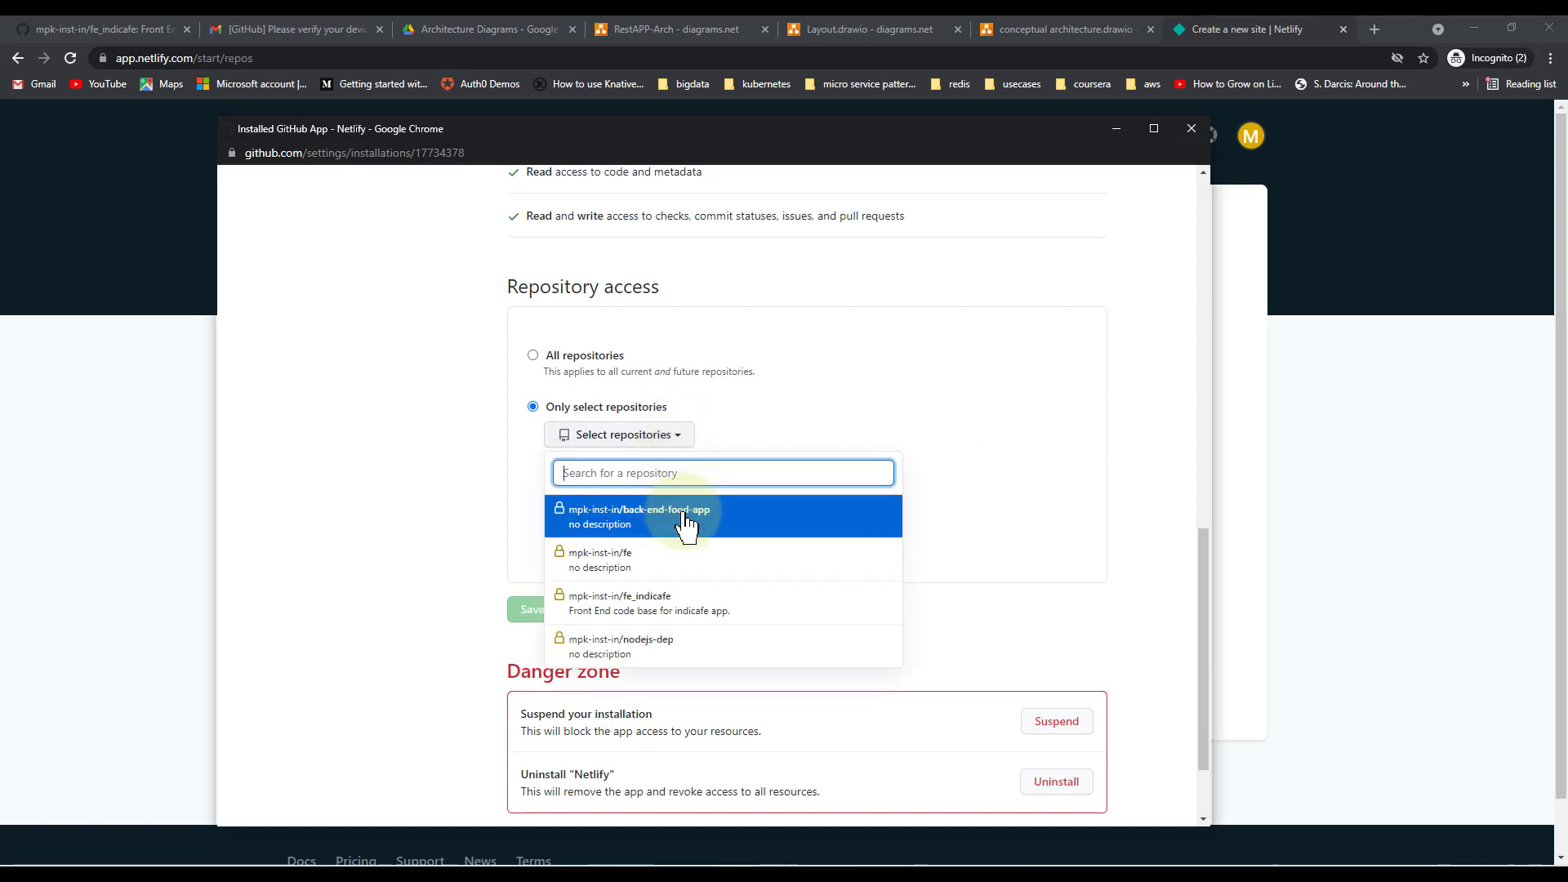
click(745, 622)
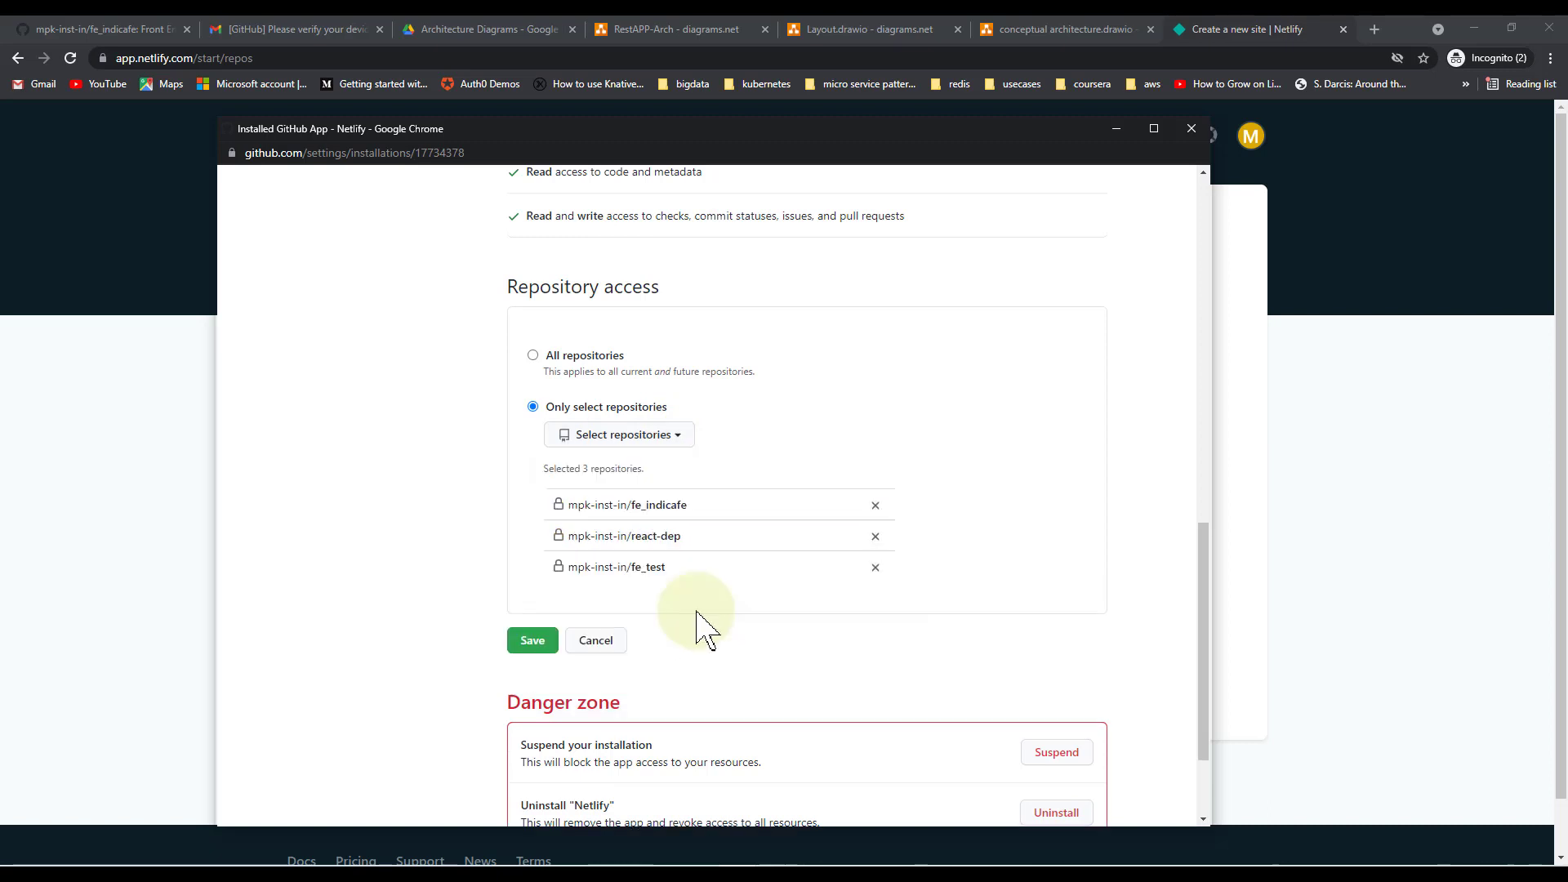
click(532, 644)
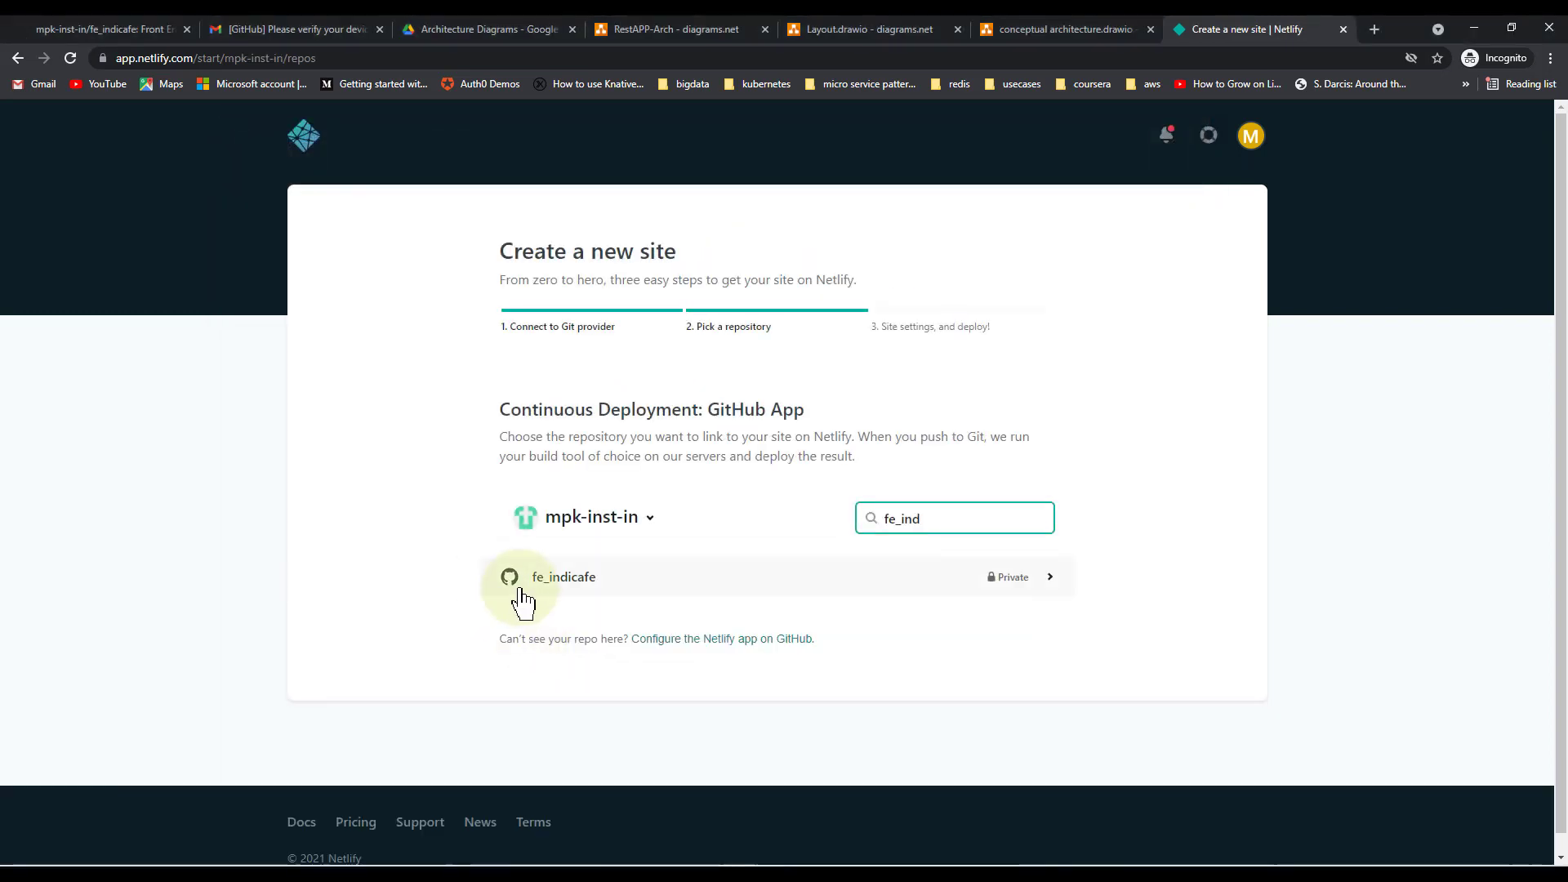
click(1029, 590)
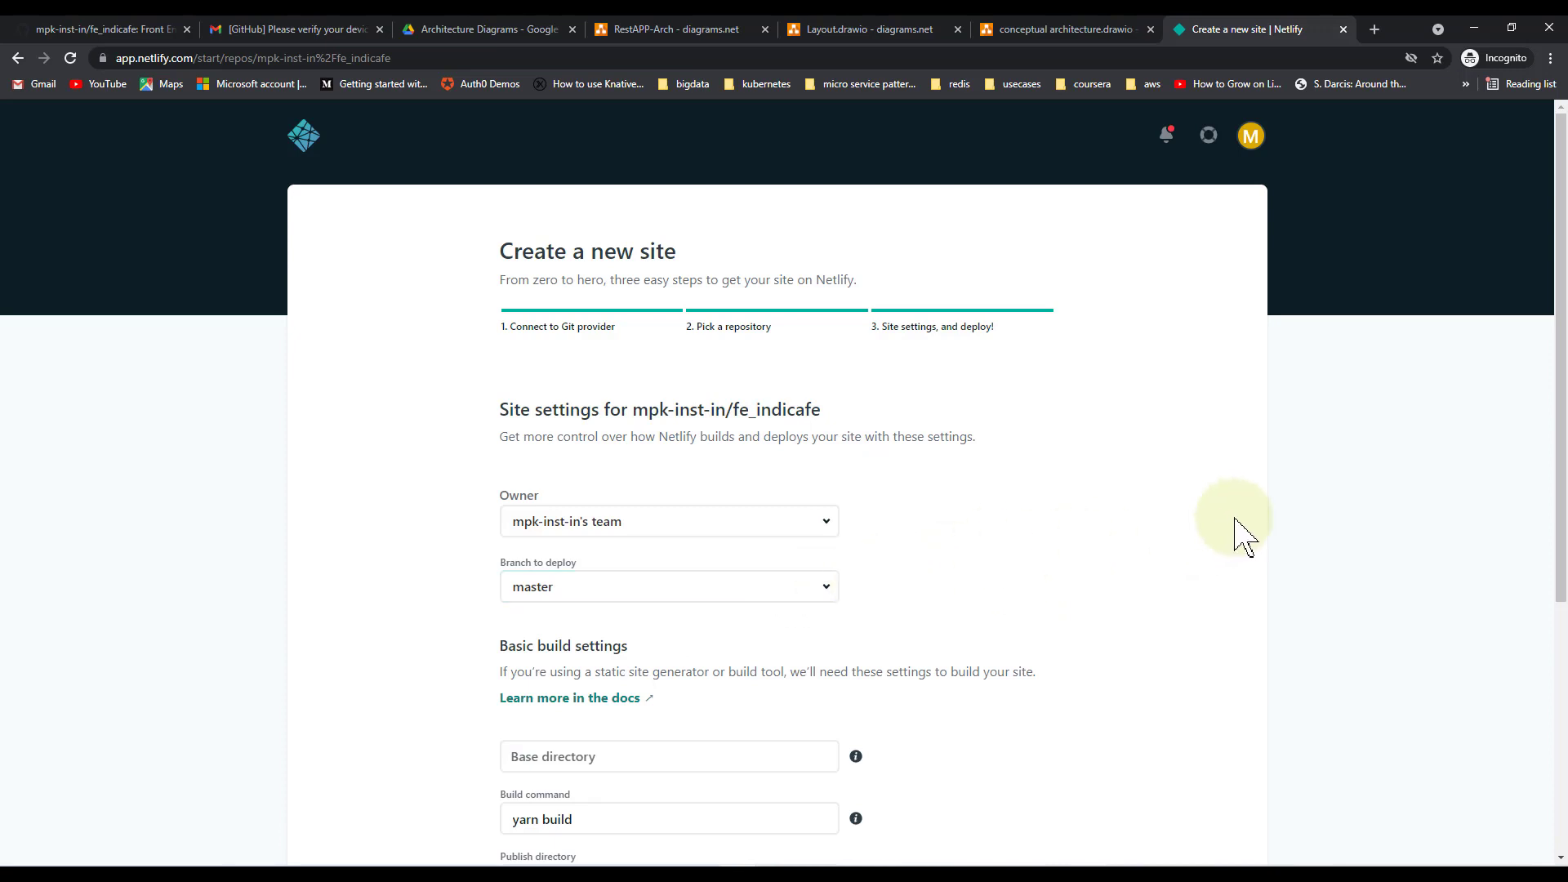
Deploy fe_indicafe from master with build command yarn build and publish directory build
drag(1561, 490, 1562, 629)
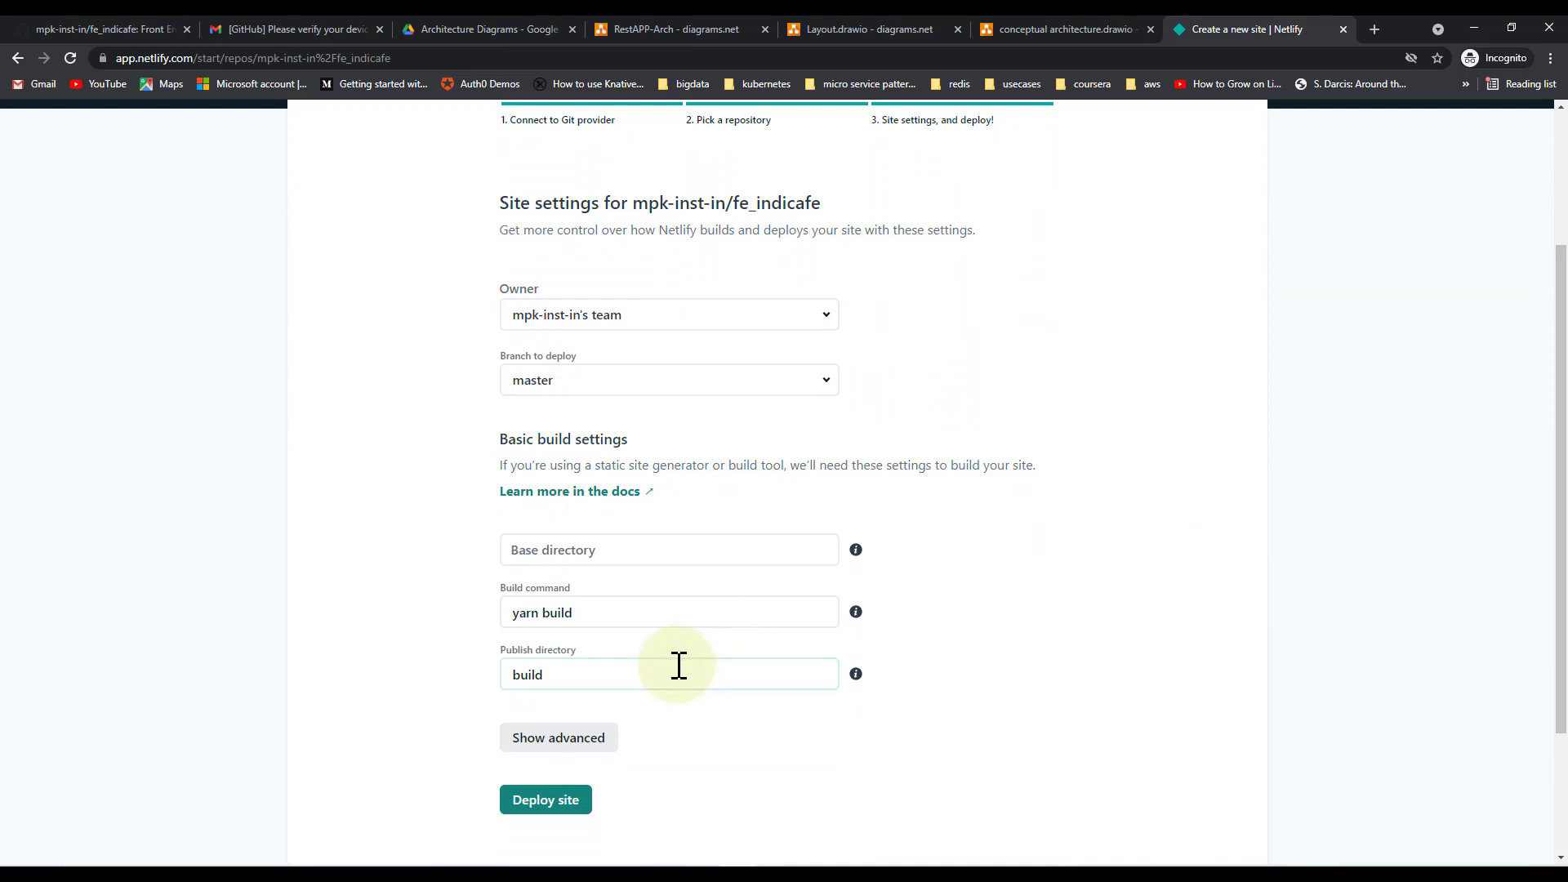
click(557, 807)
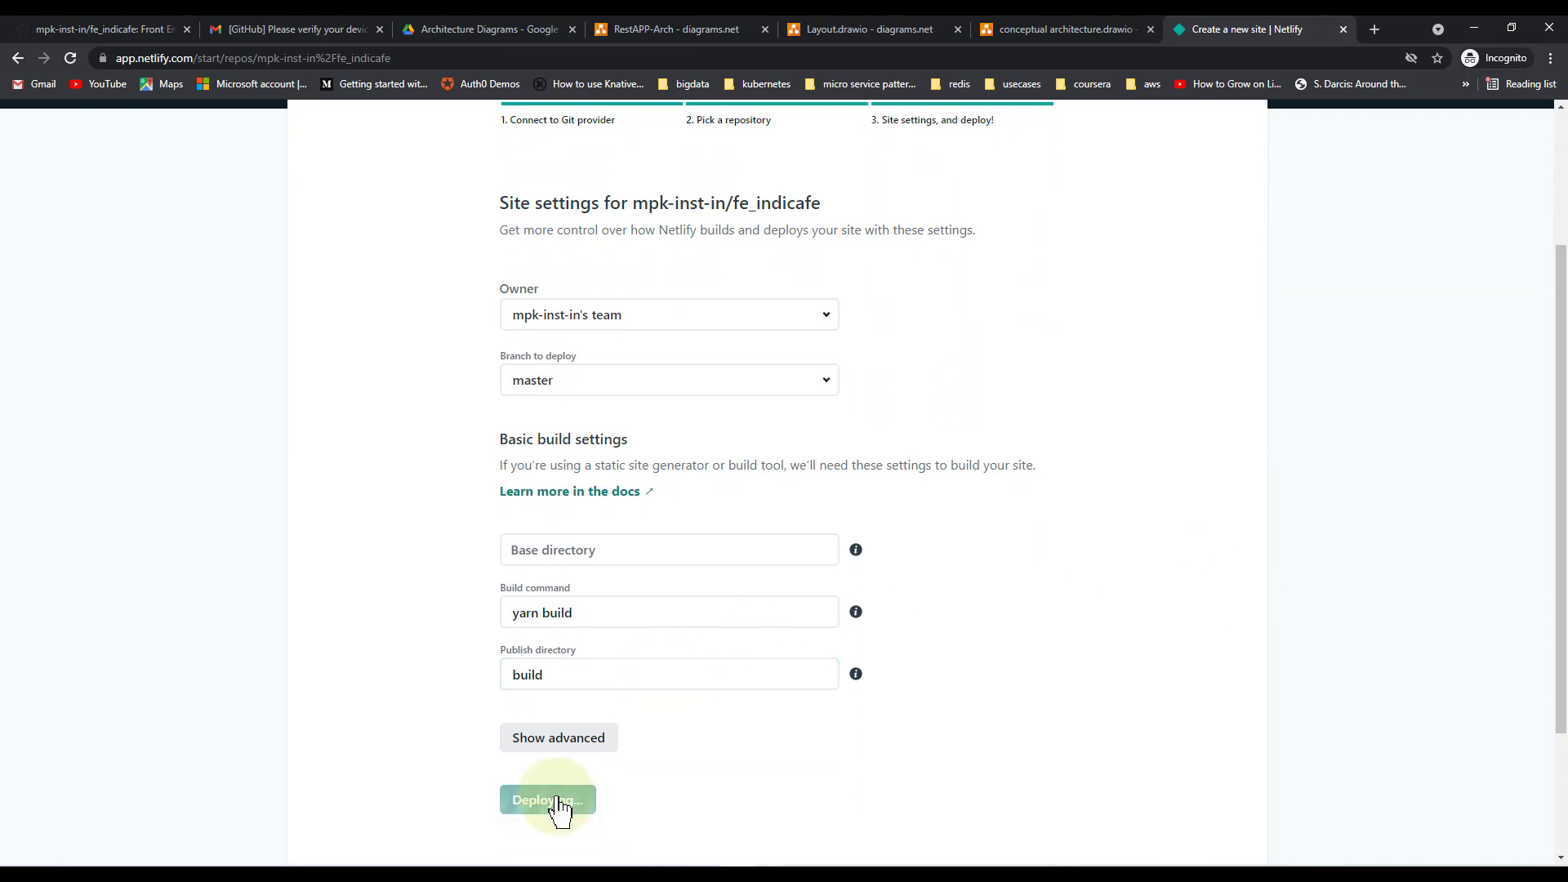
Watch the angry-tereshkova-231858 production deploy on Site overview until it fails
drag(1562, 265, 1563, 237)
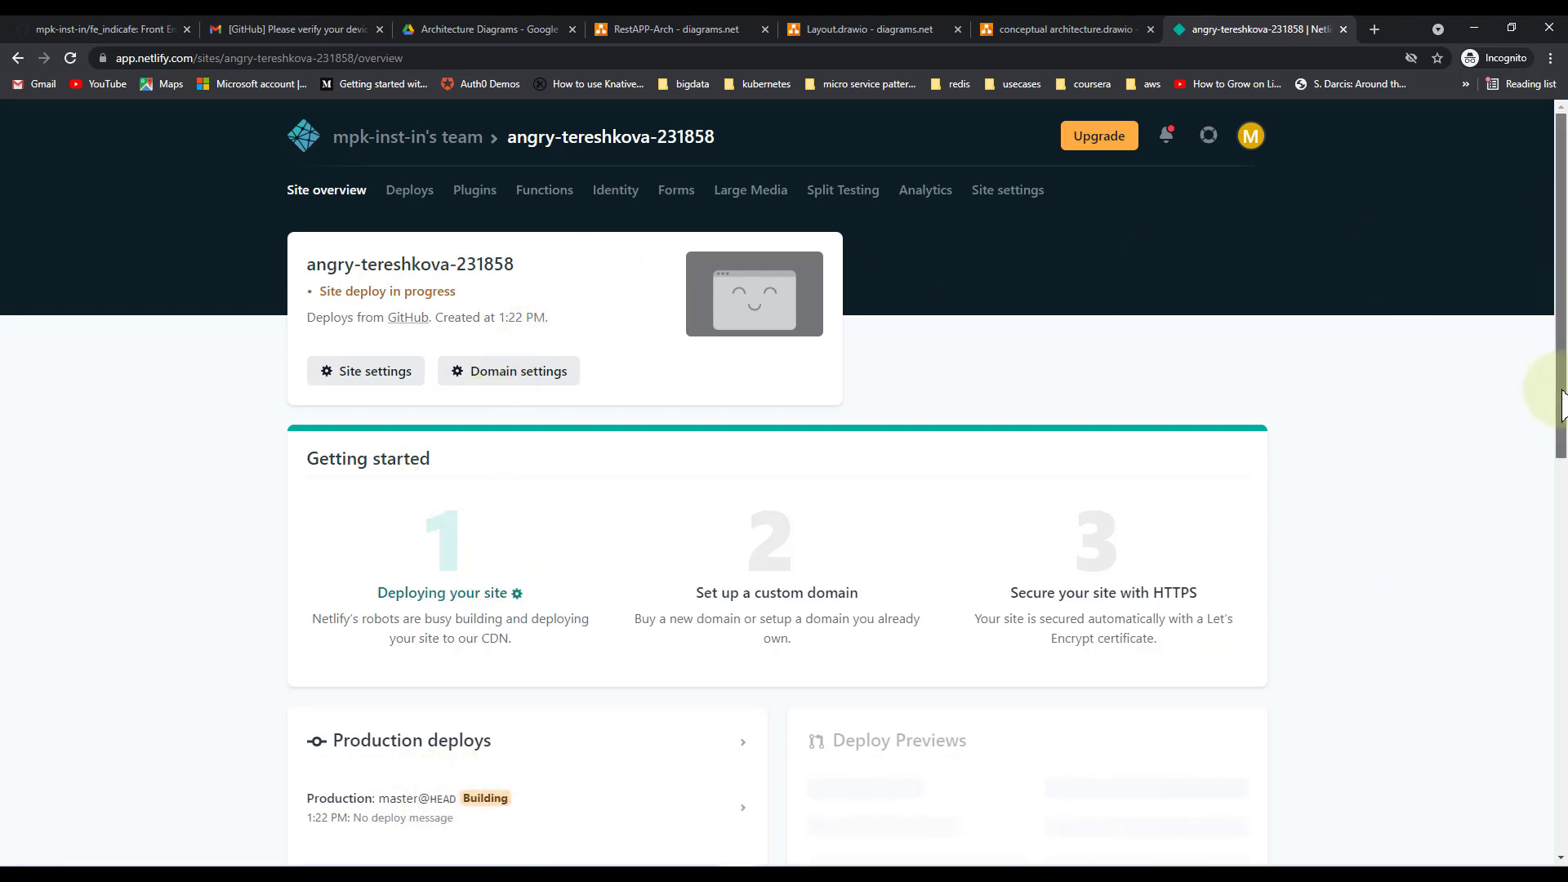
drag(1562, 404, 1562, 500)
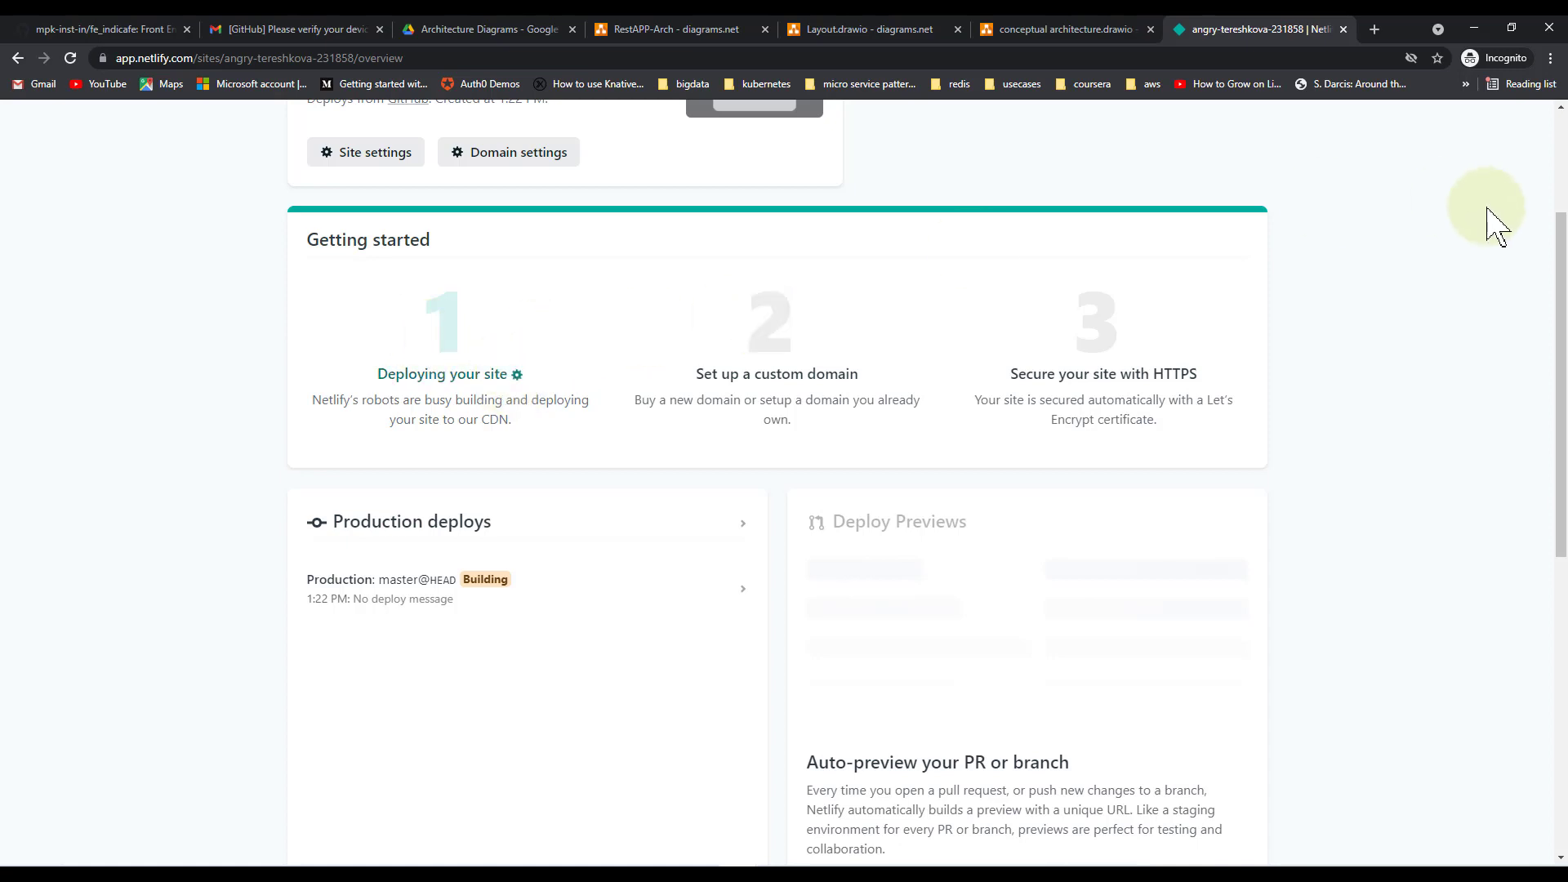
drag(1560, 281, 1554, 105)
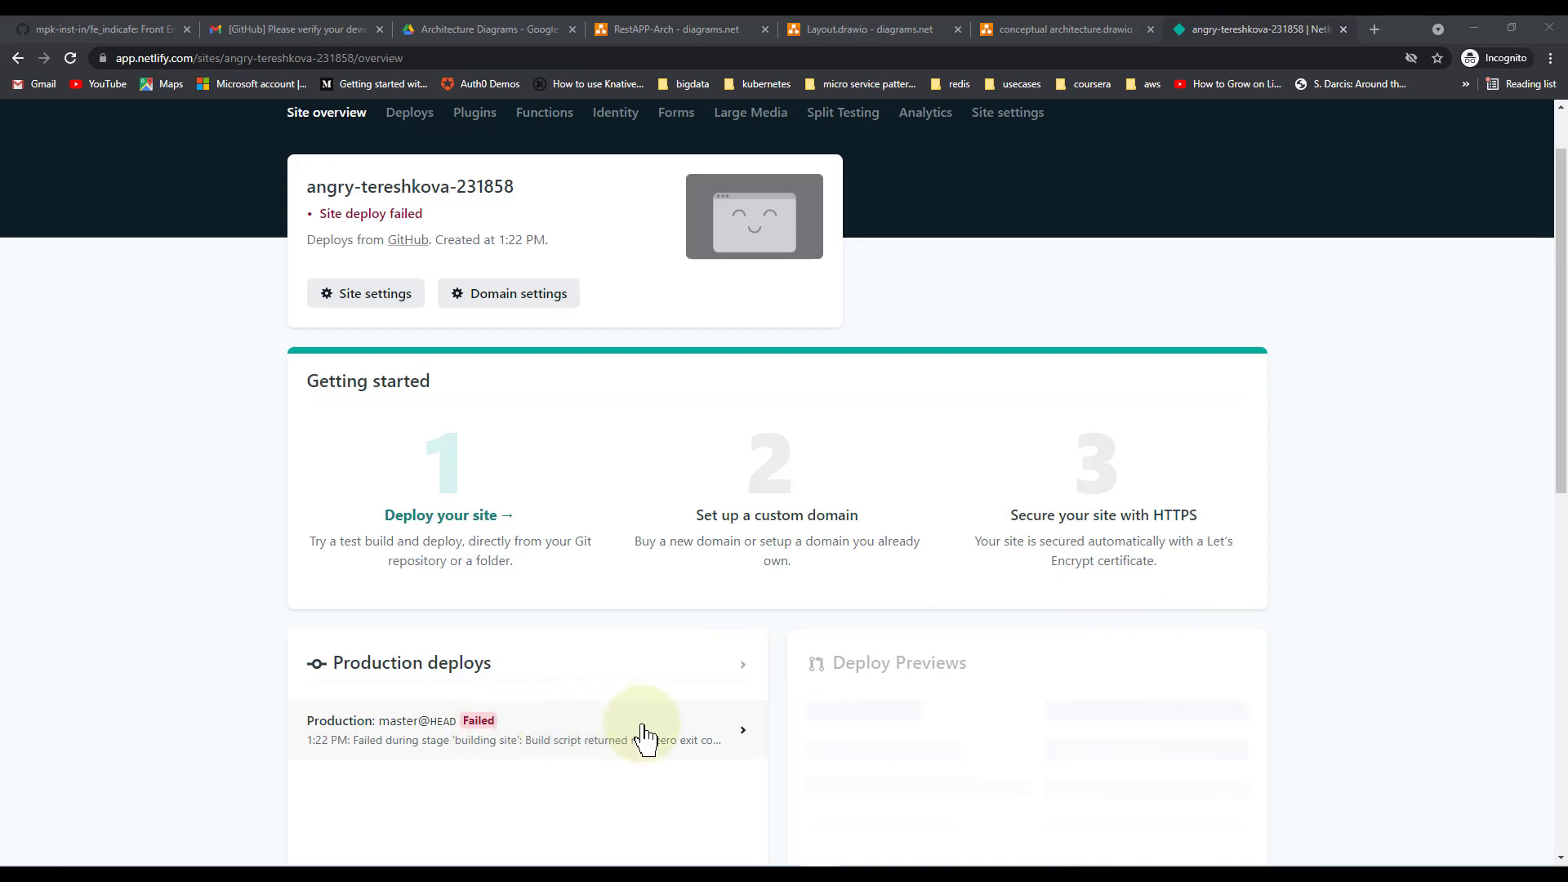
Open the failed production deploy and scroll down its deploy log
click(686, 746)
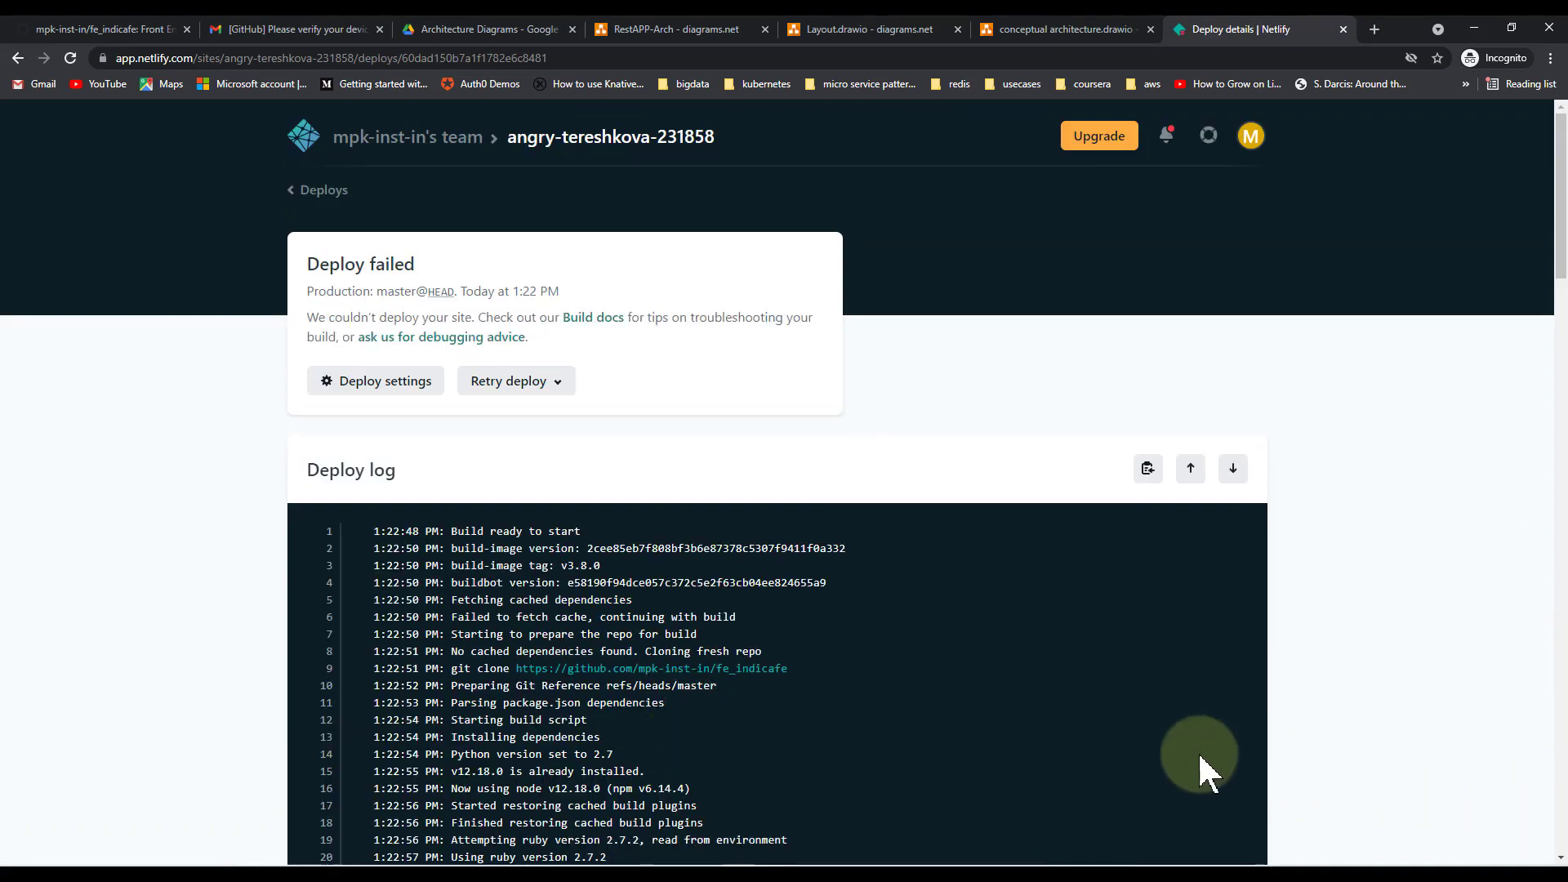
scroll(1352, 737, down, 1)
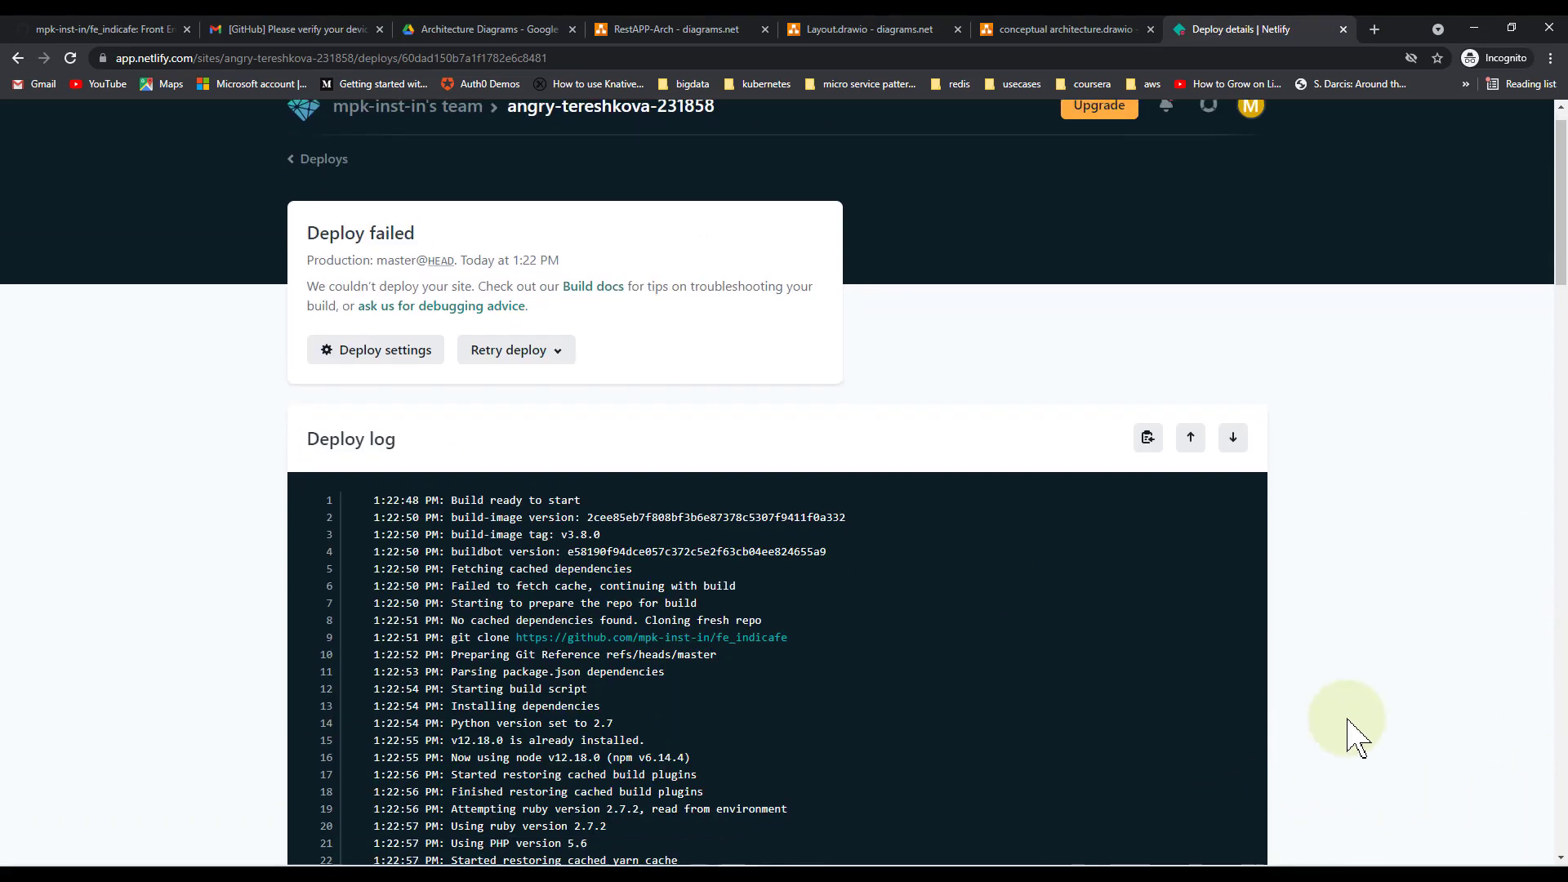
scroll(1352, 736, down, 7)
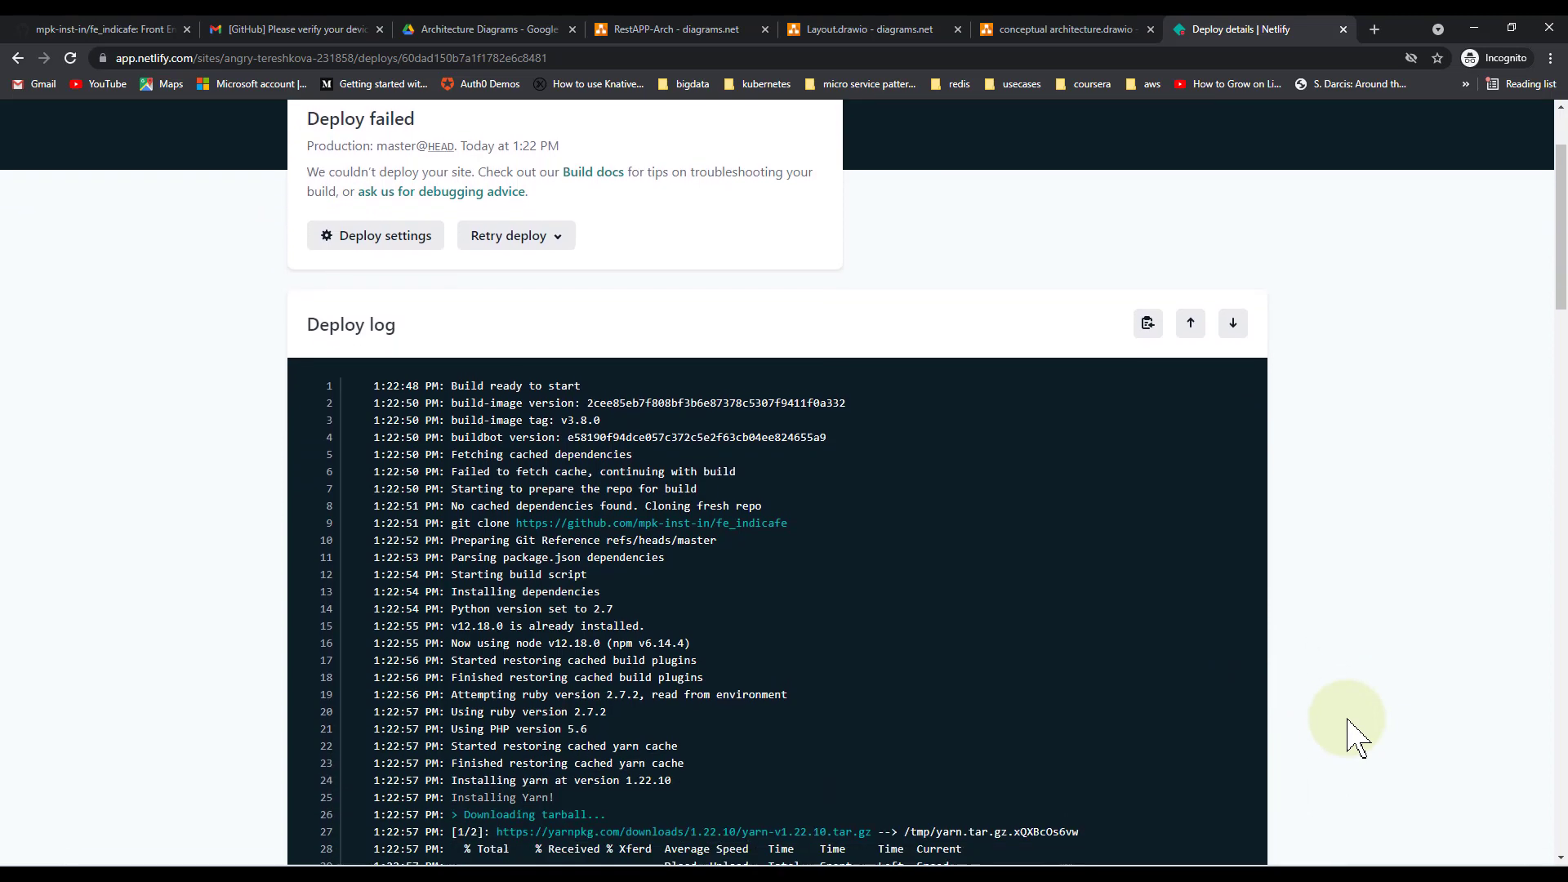
scroll(1351, 737, down, 1)
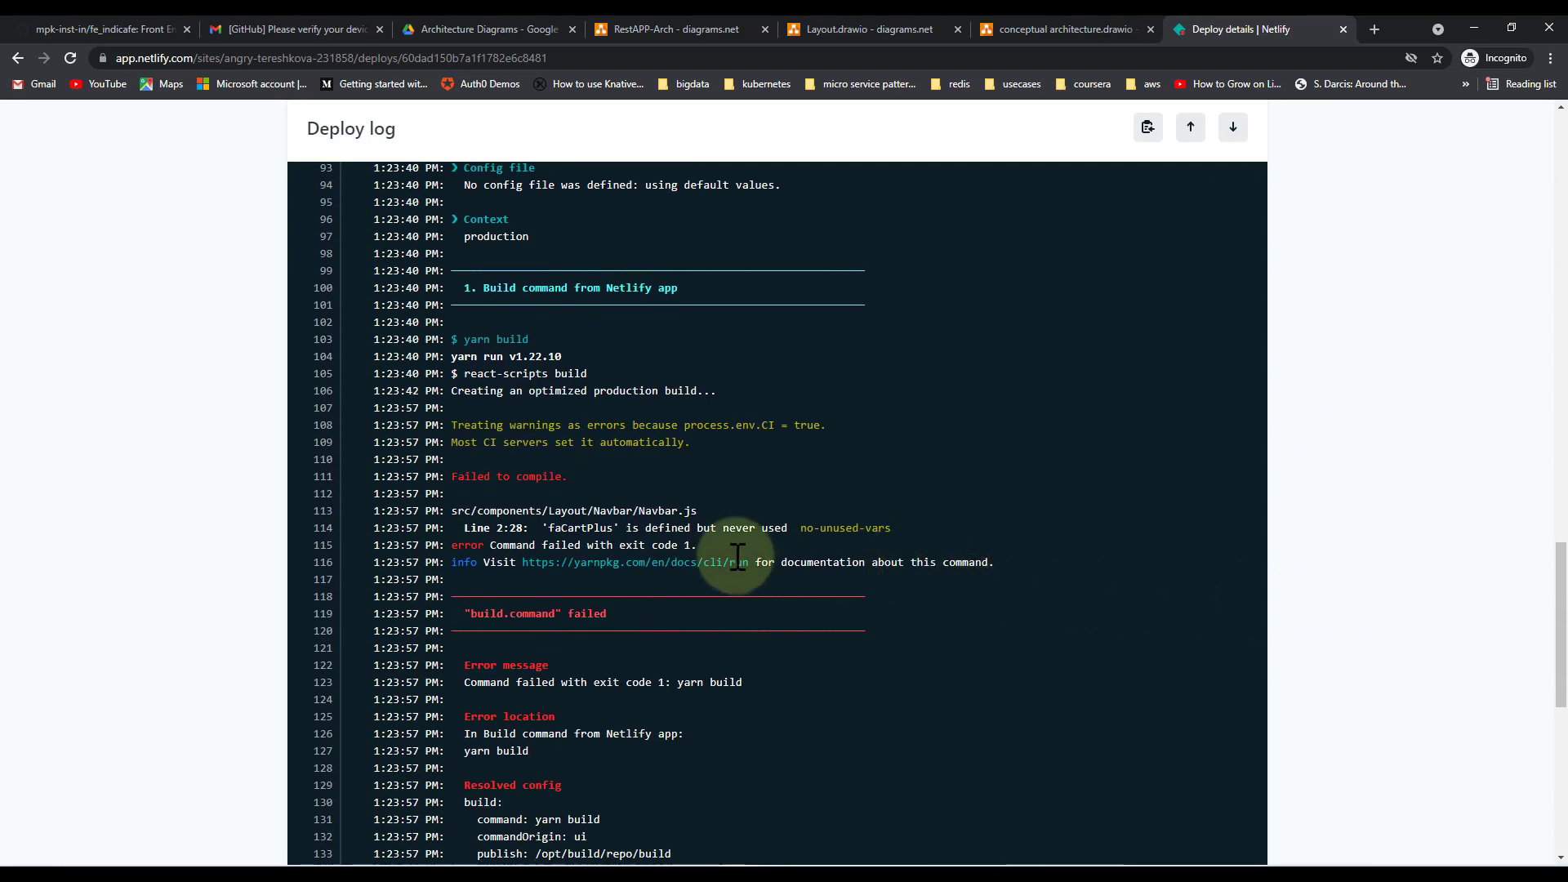
Highlight the unused faCartPlus error from Navbar.js, then switch to Visual Studio Code
triple_click(589, 528)
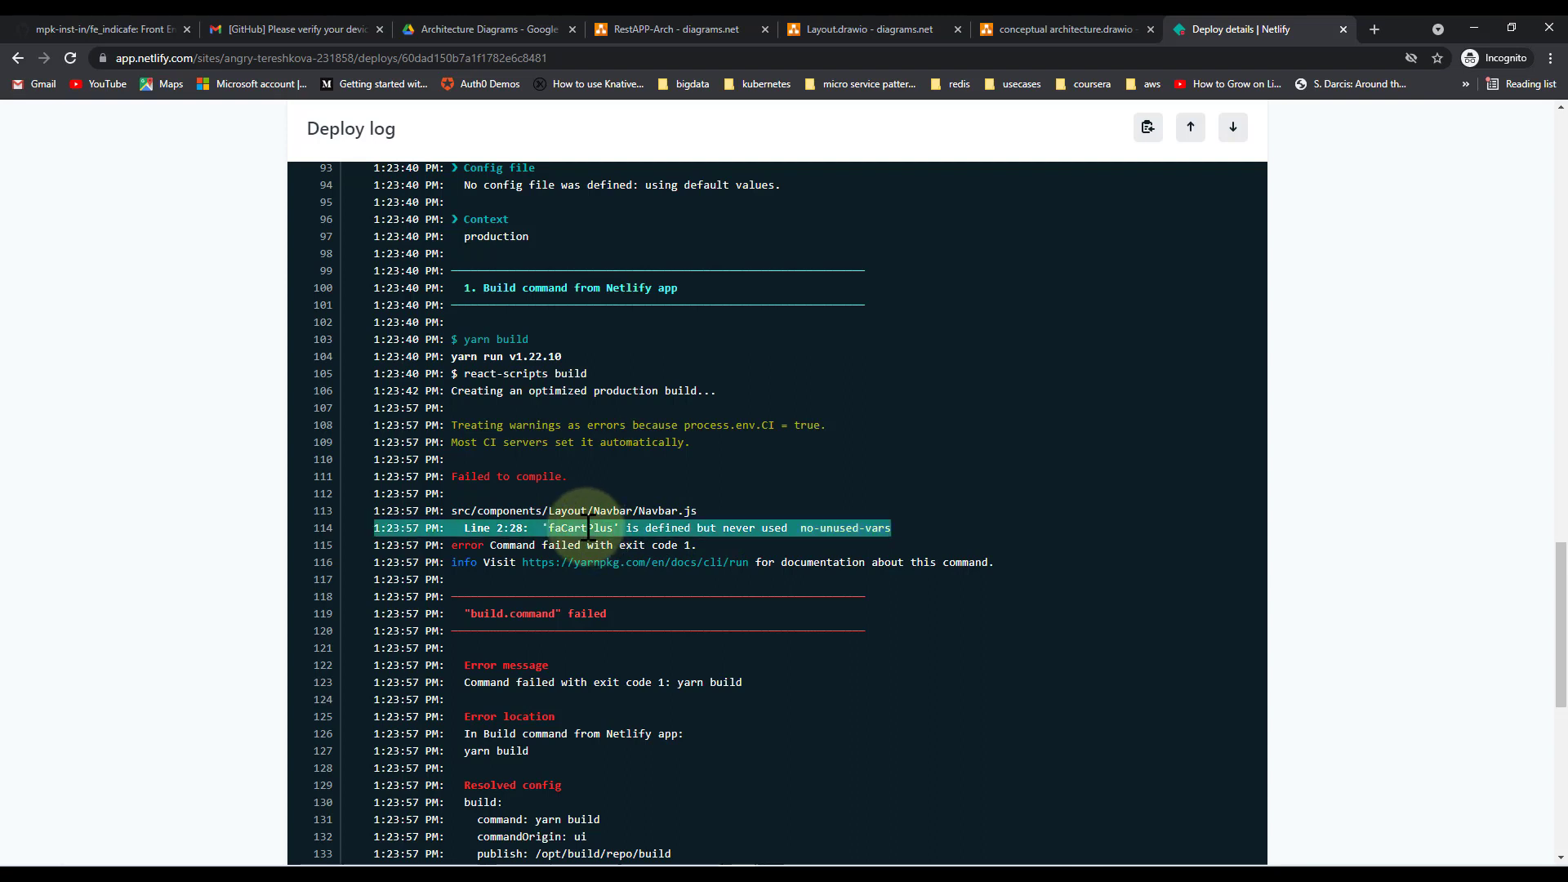
double_click(590, 527)
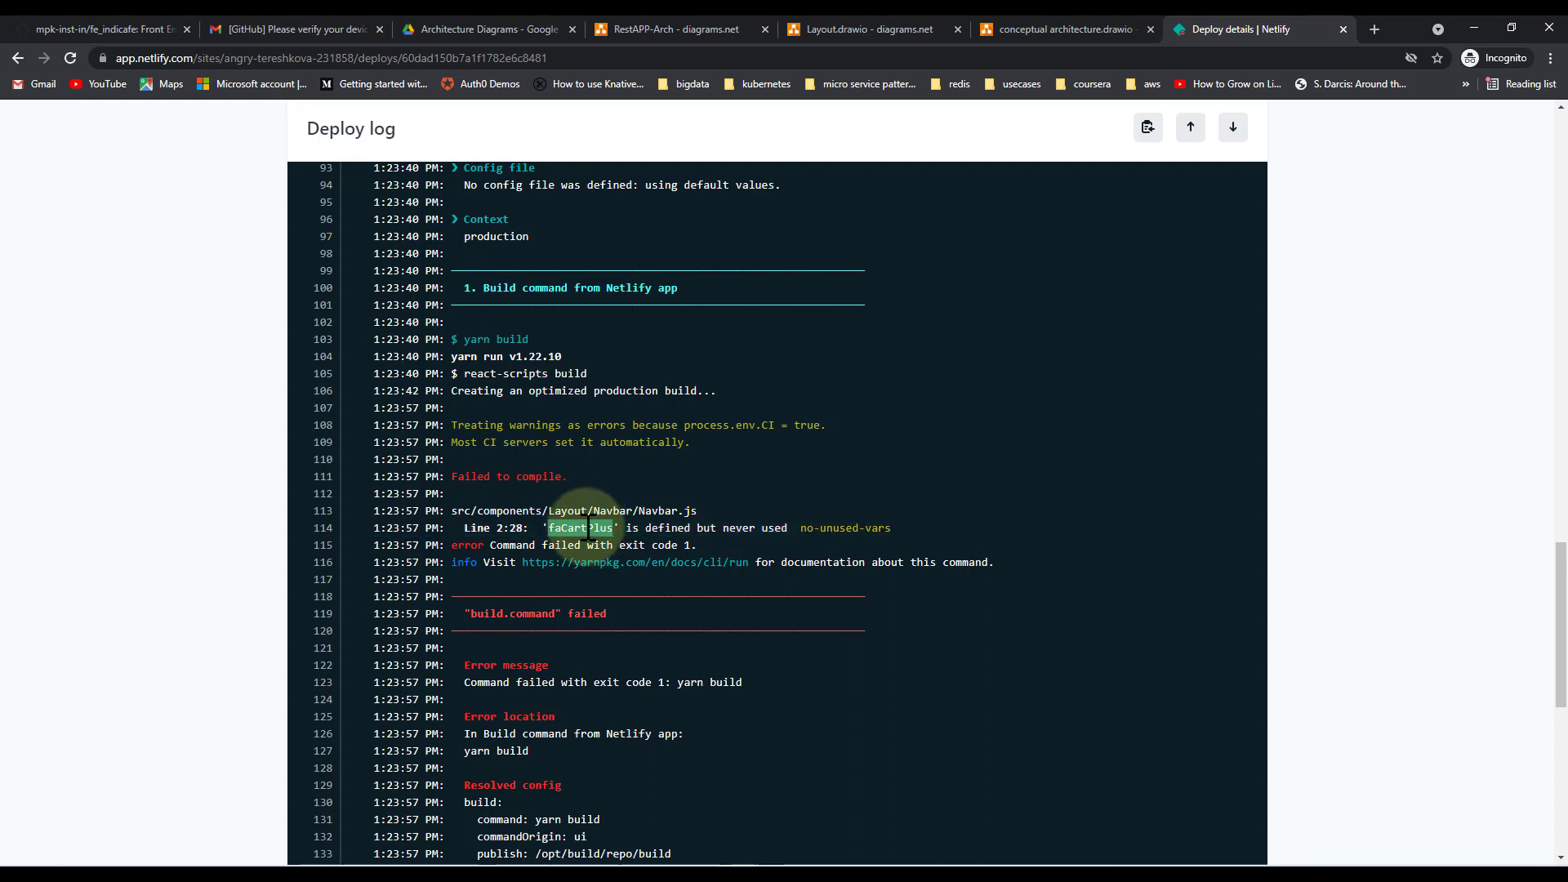
scroll(589, 528, down, 5)
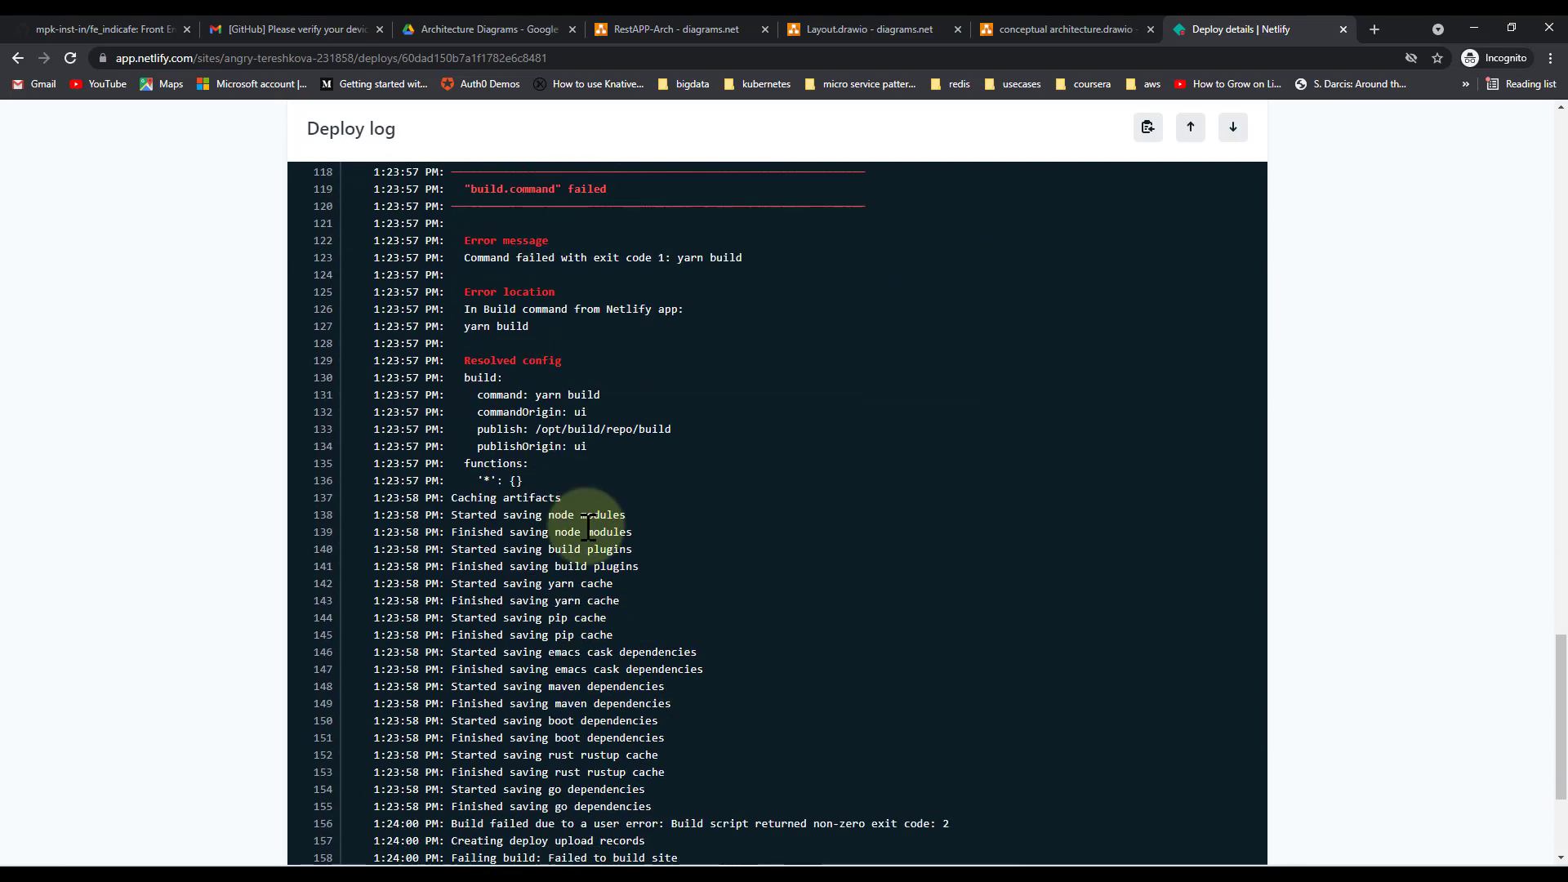
scroll(590, 527, up, 5)
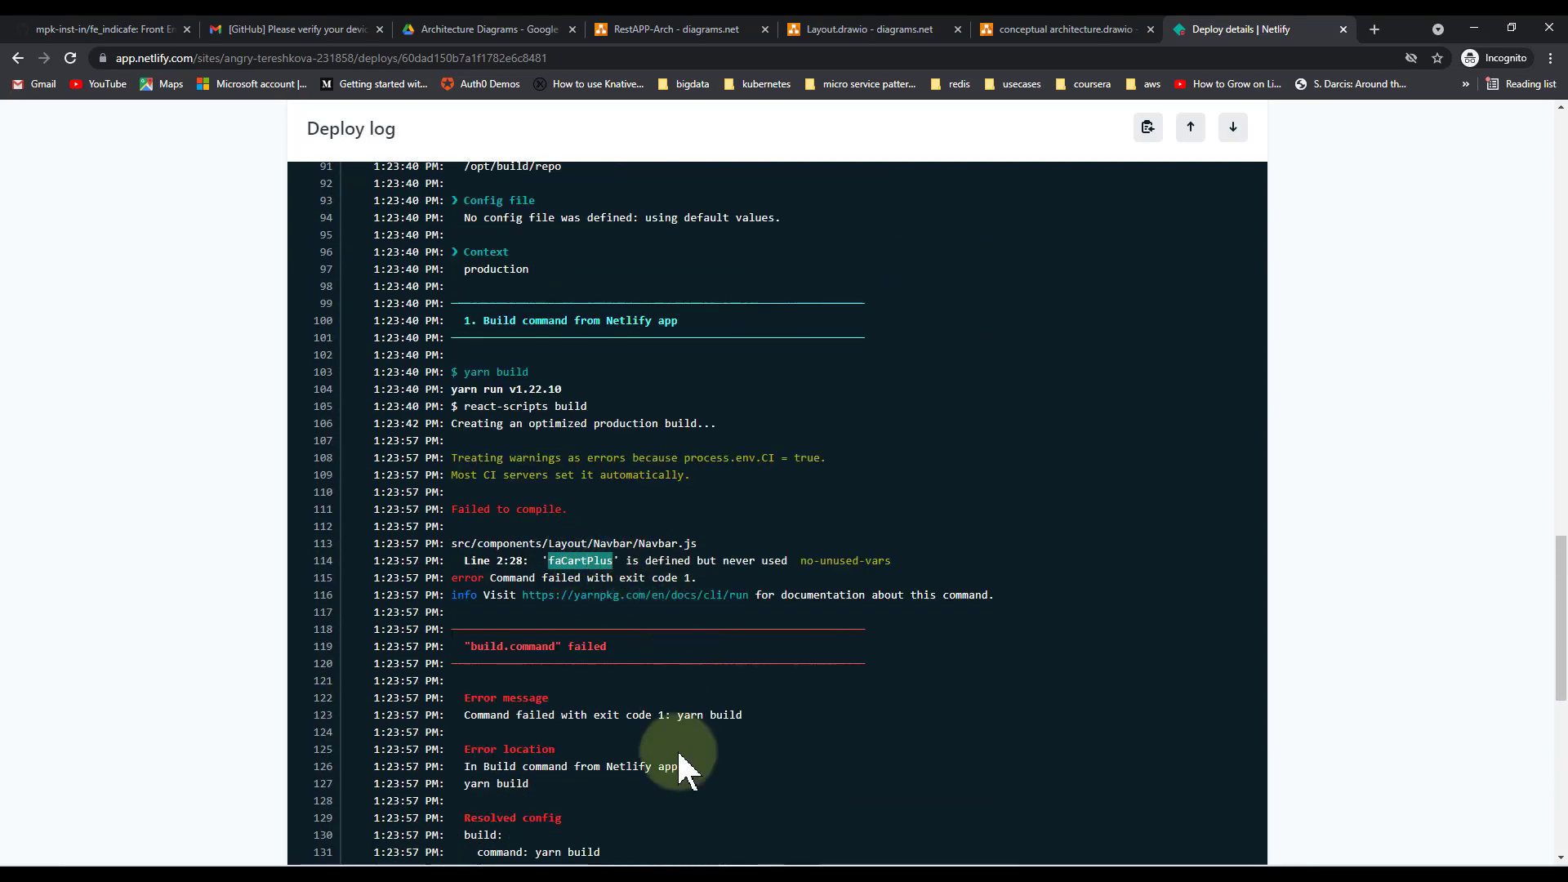
click(697, 872)
click(735, 805)
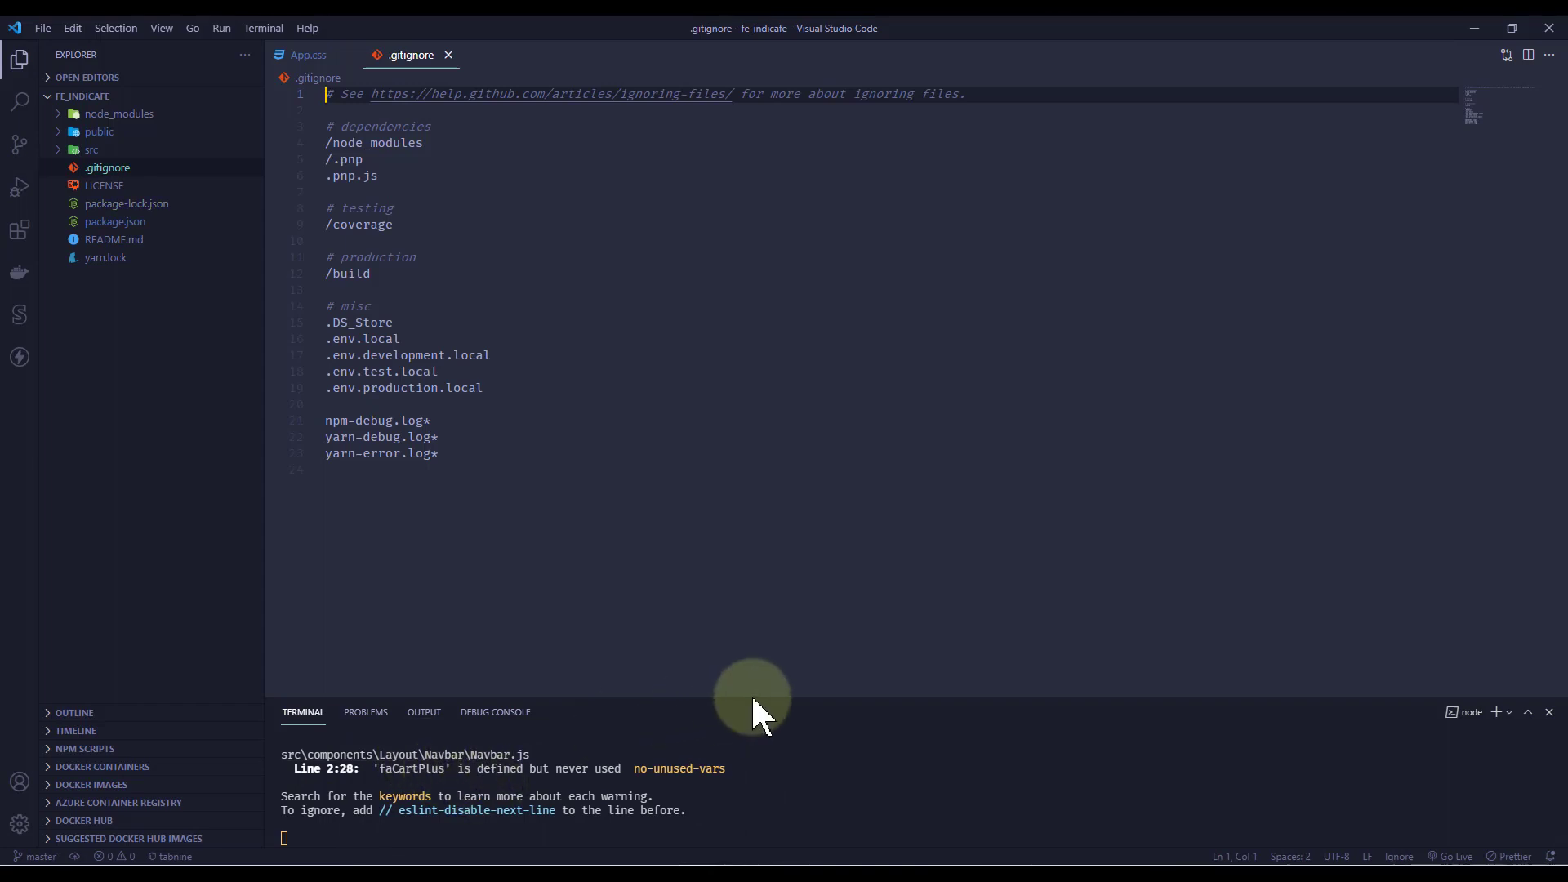
Enlarge the terminal and open Navbar.js from the faCartPlus warning's file path
drag(752, 696, 812, 631)
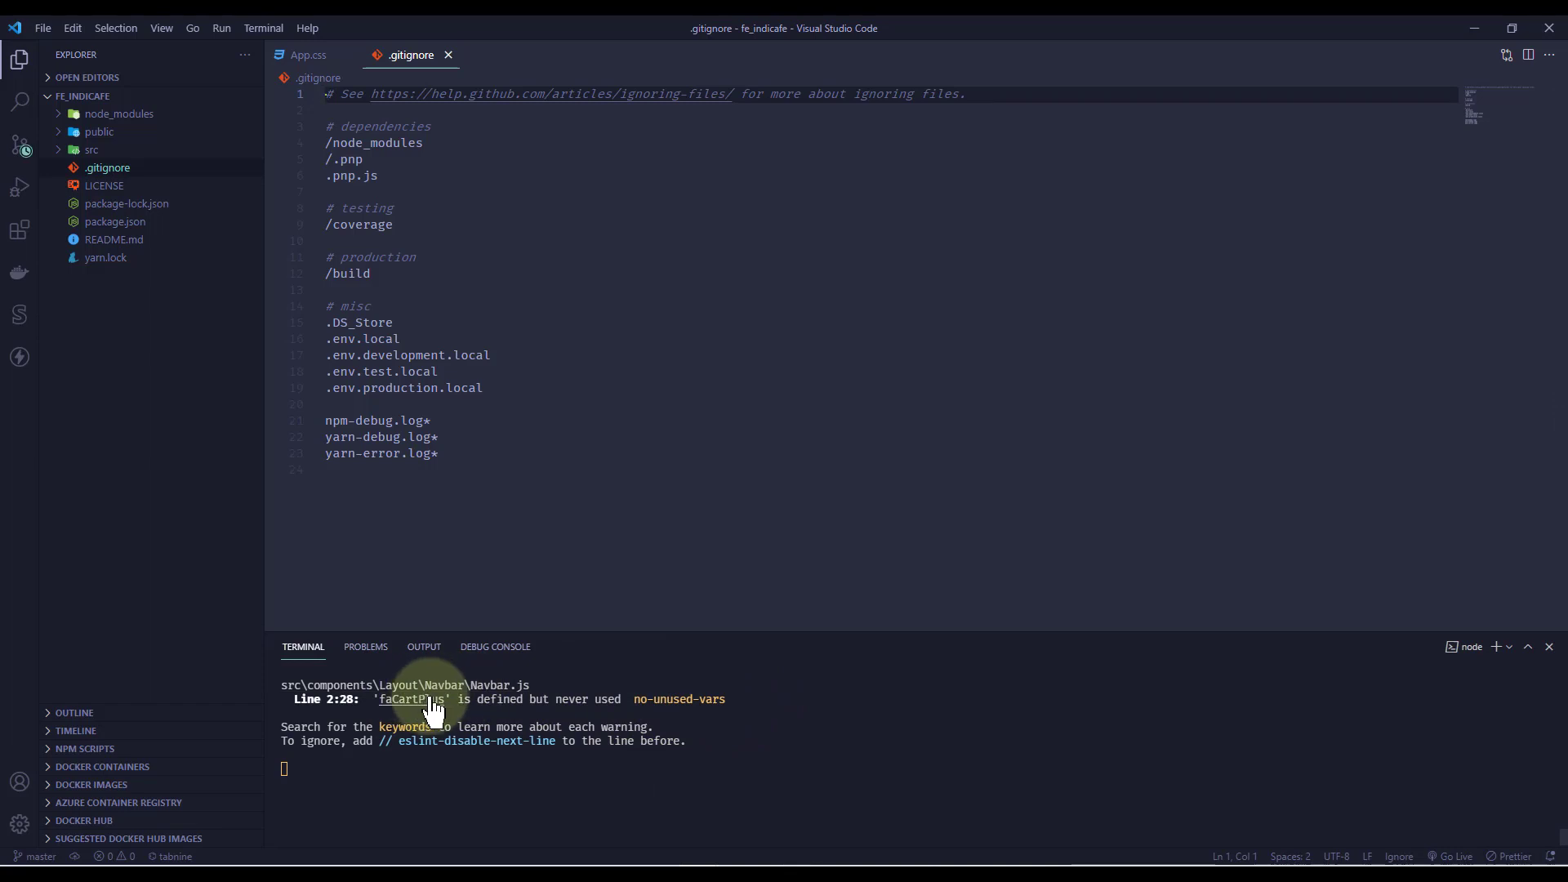
ctrl+click(495, 690)
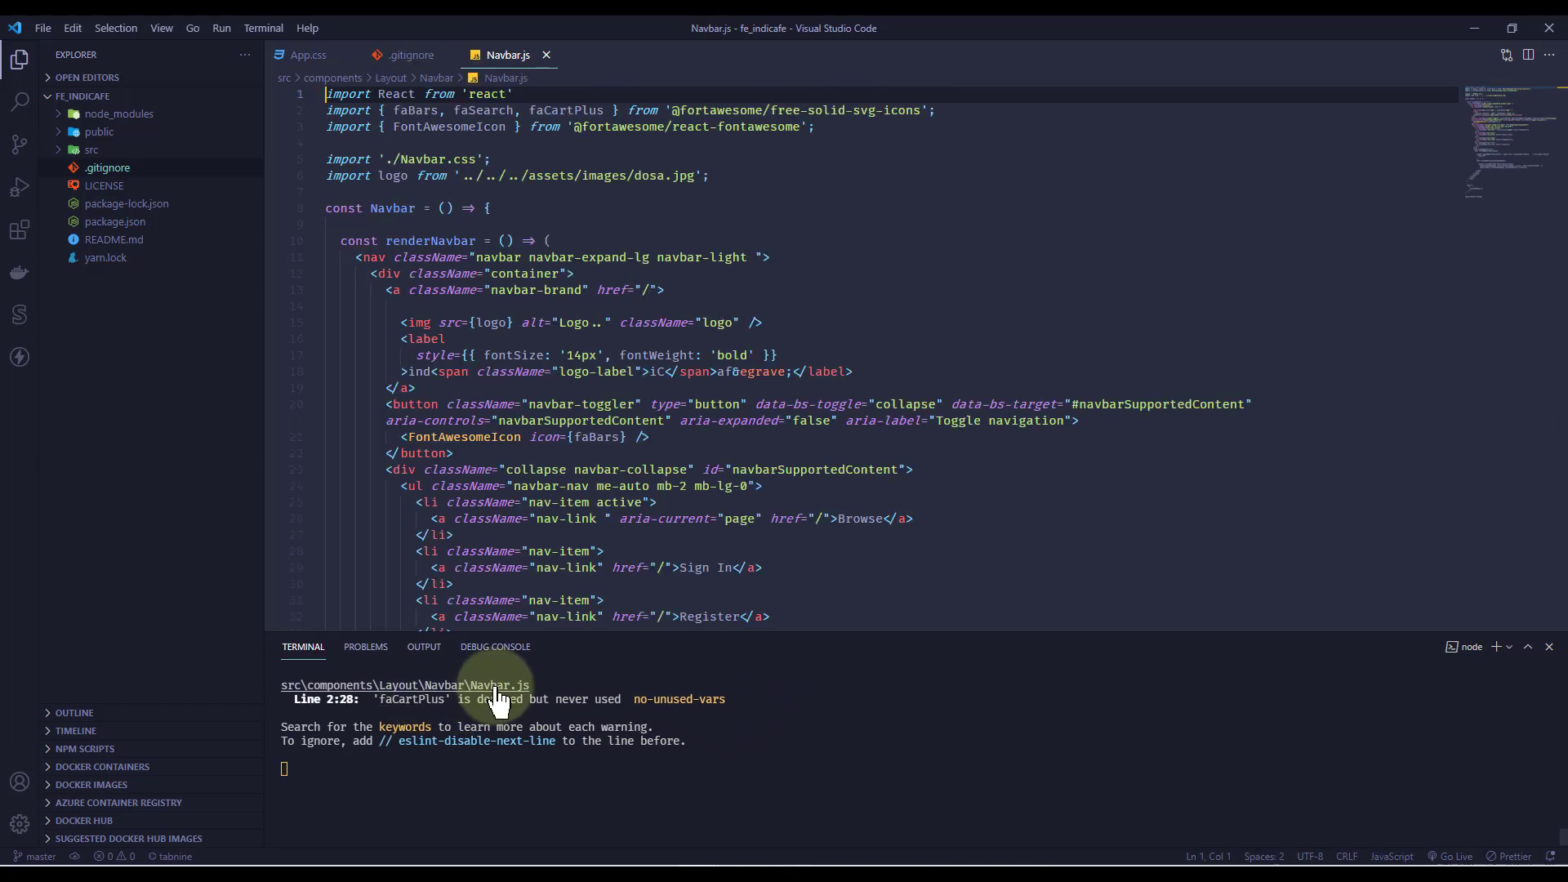
double_click(580, 110)
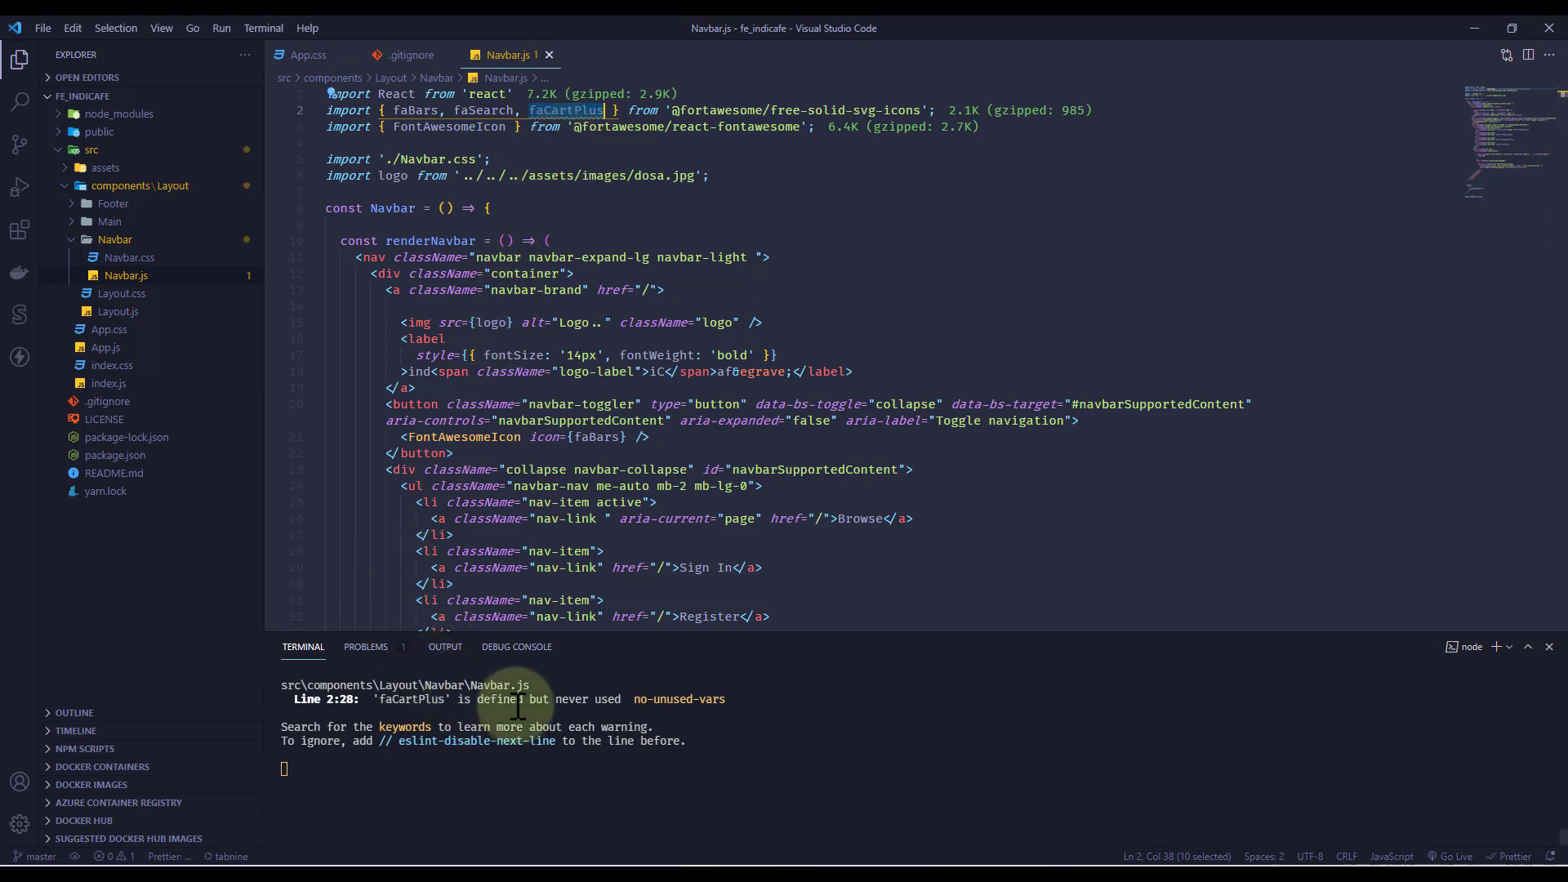
double_click(580, 703)
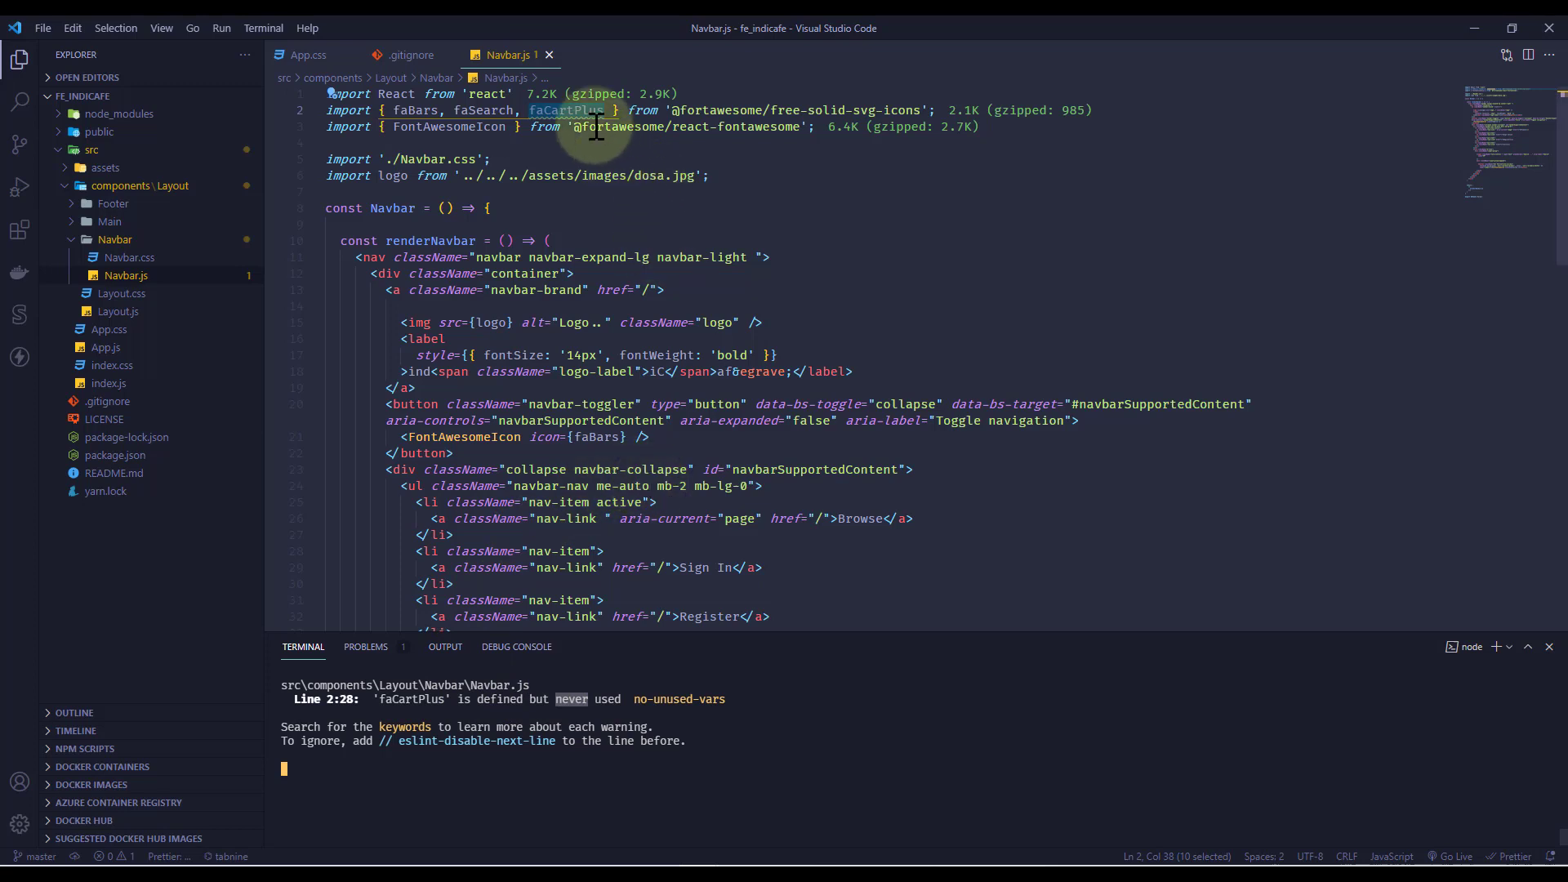
Delete the unused faCartPlus import from Navbar.js line 2 and save the file
mouse_move(555, 108)
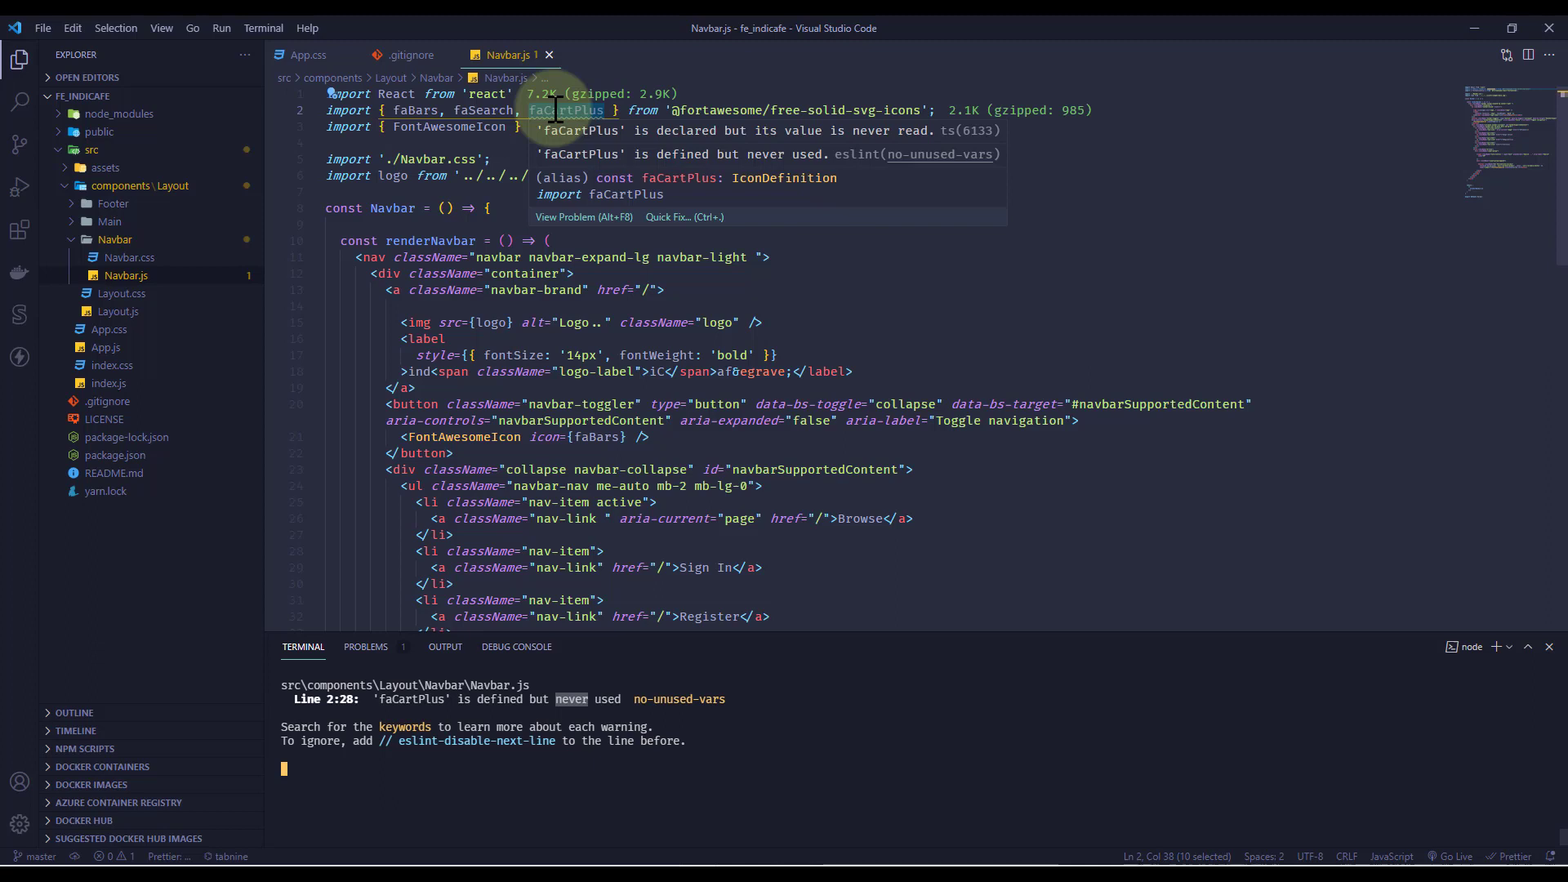
click(566, 109)
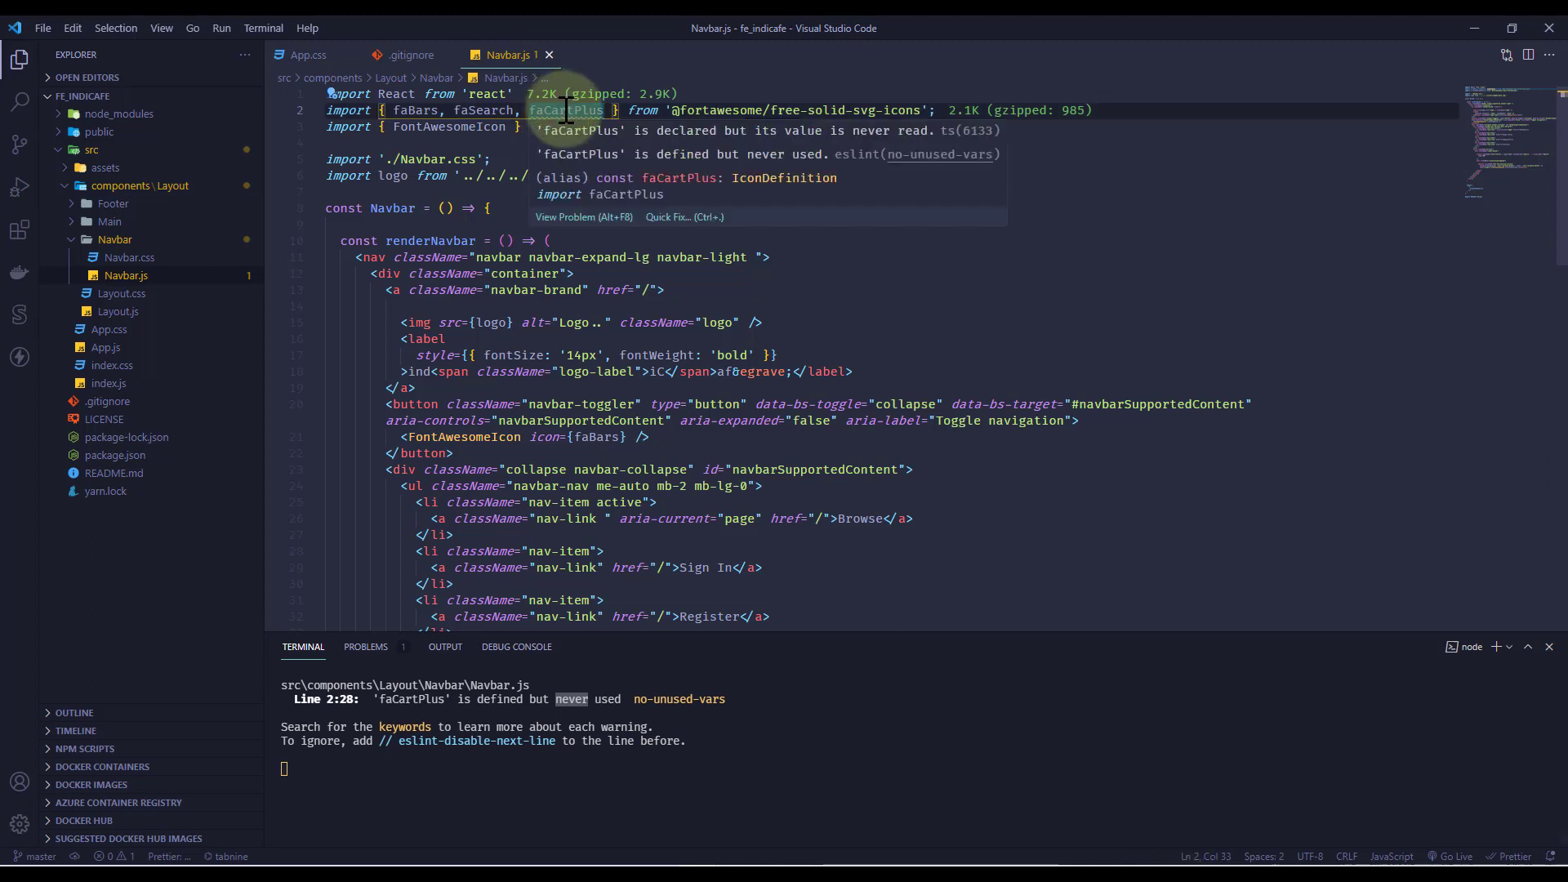
double_click(566, 110)
key(BackSpace)
key(BackSpace)
key(BackSpace)
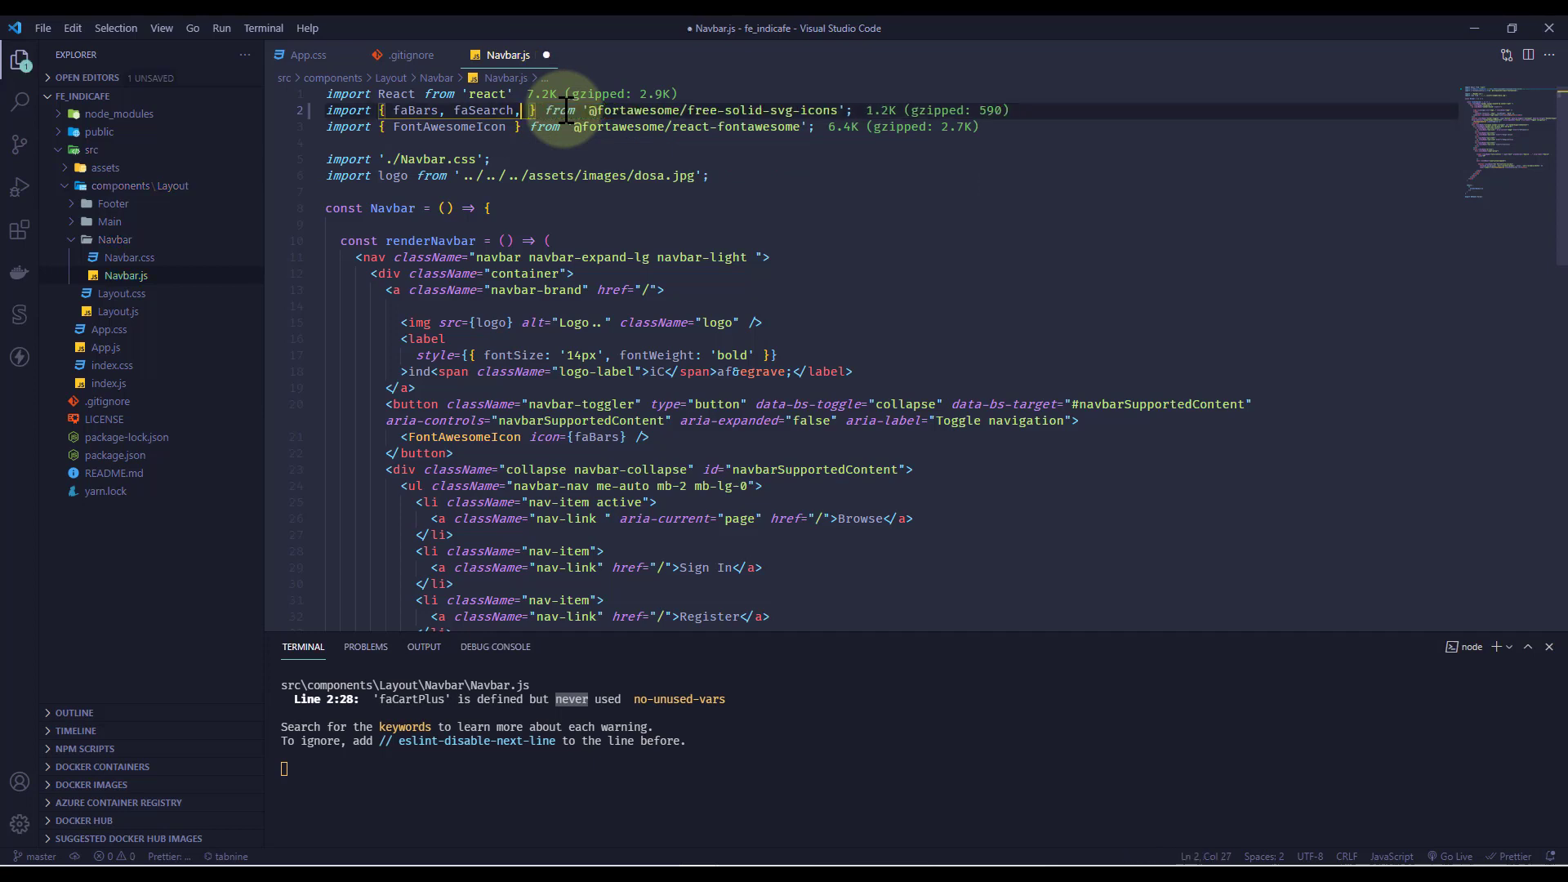
key(ctrl+s)
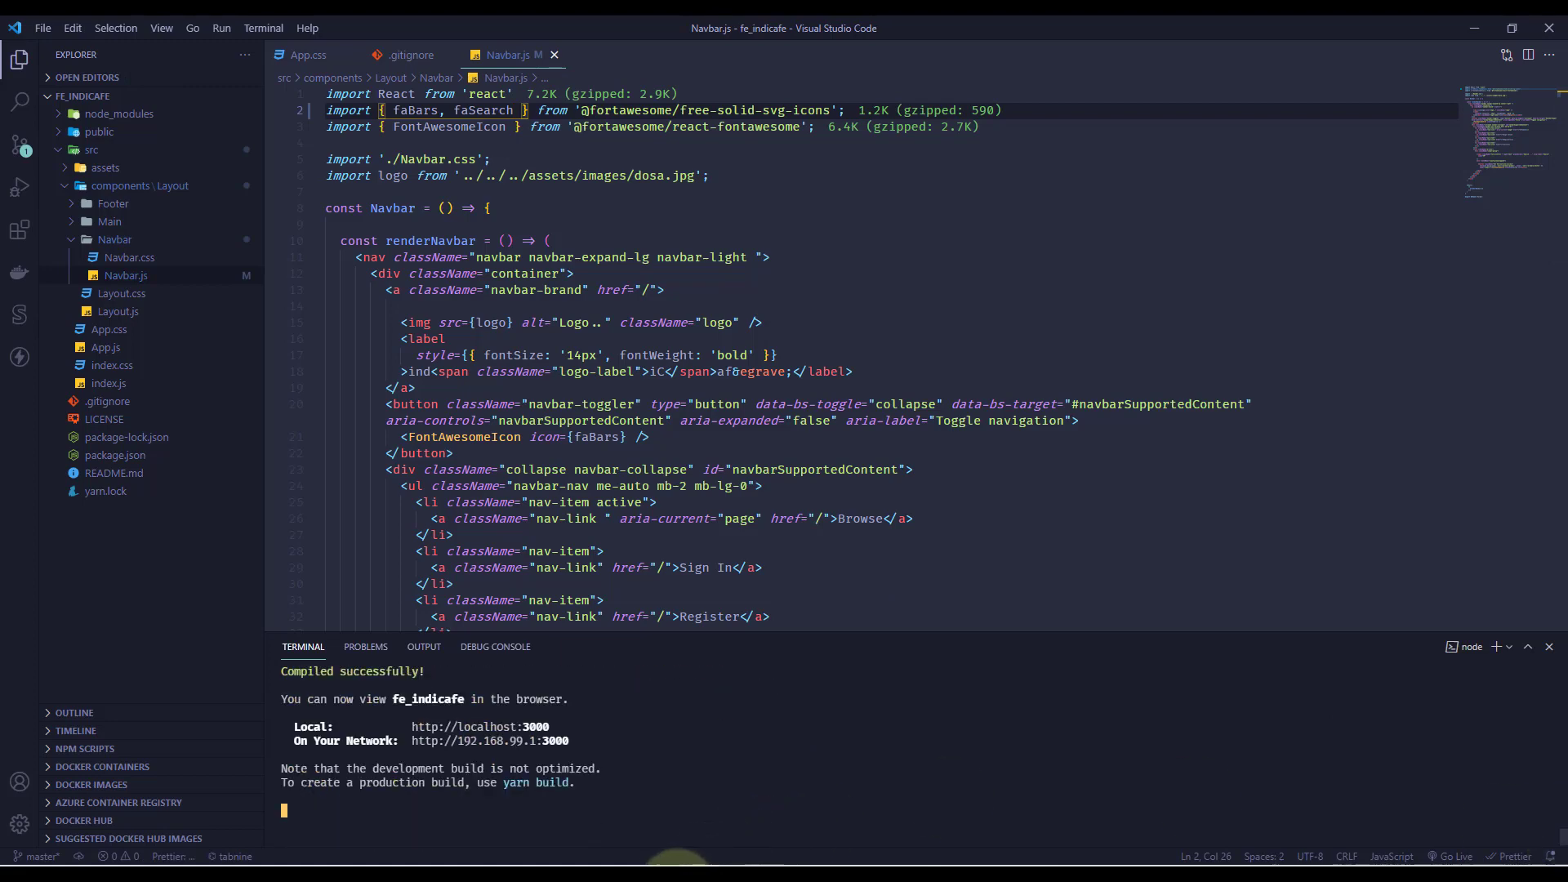
click(653, 858)
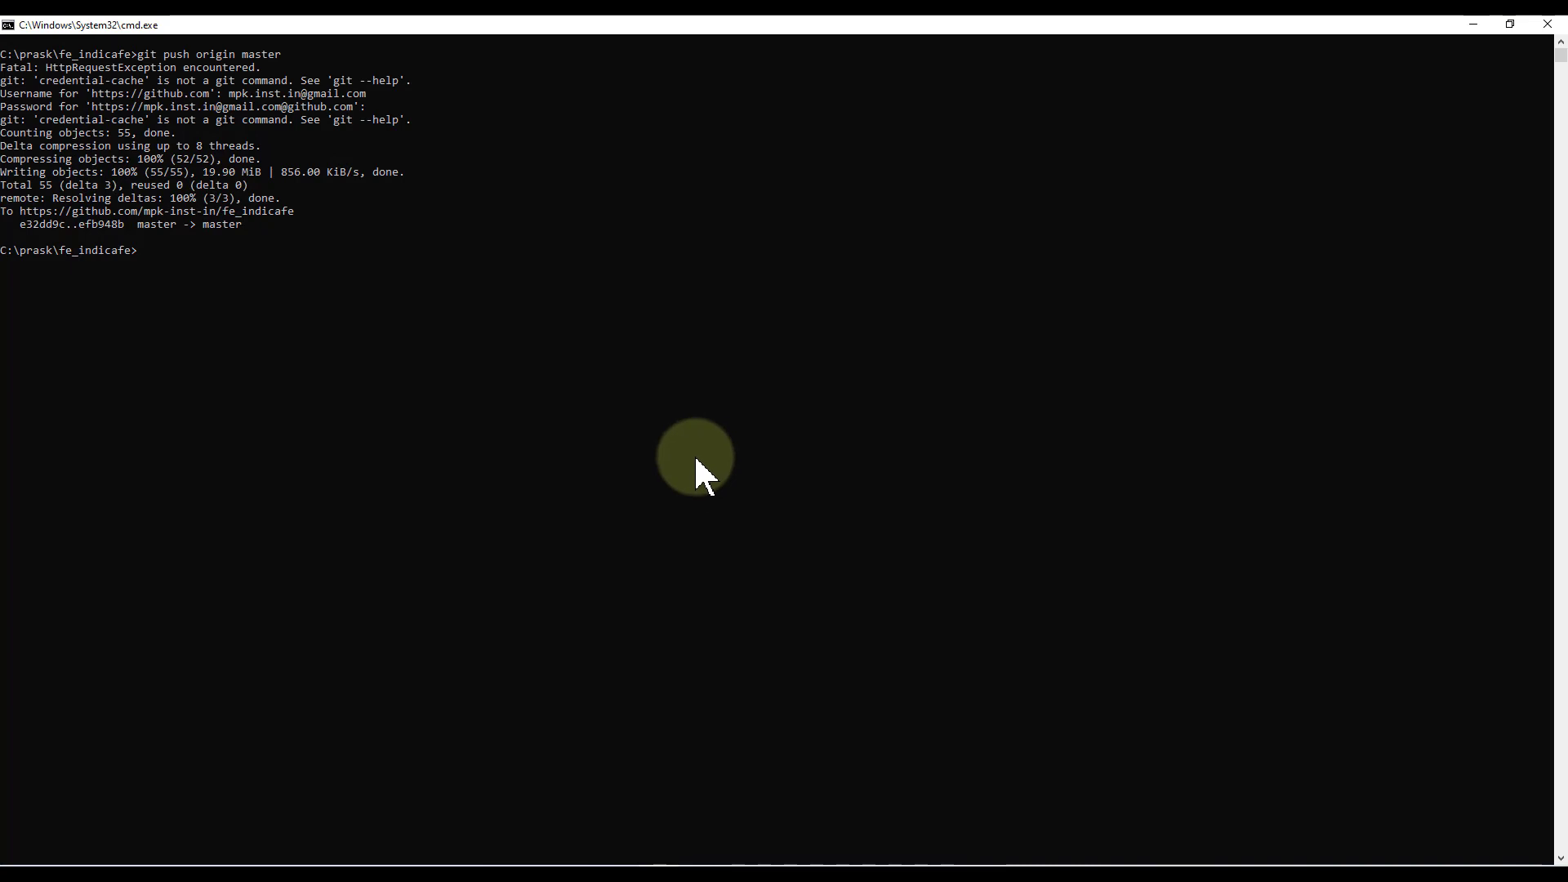
Clear the console and run git status to see the modified Navbar.js
text(cls)
key(Return)
text(git status)
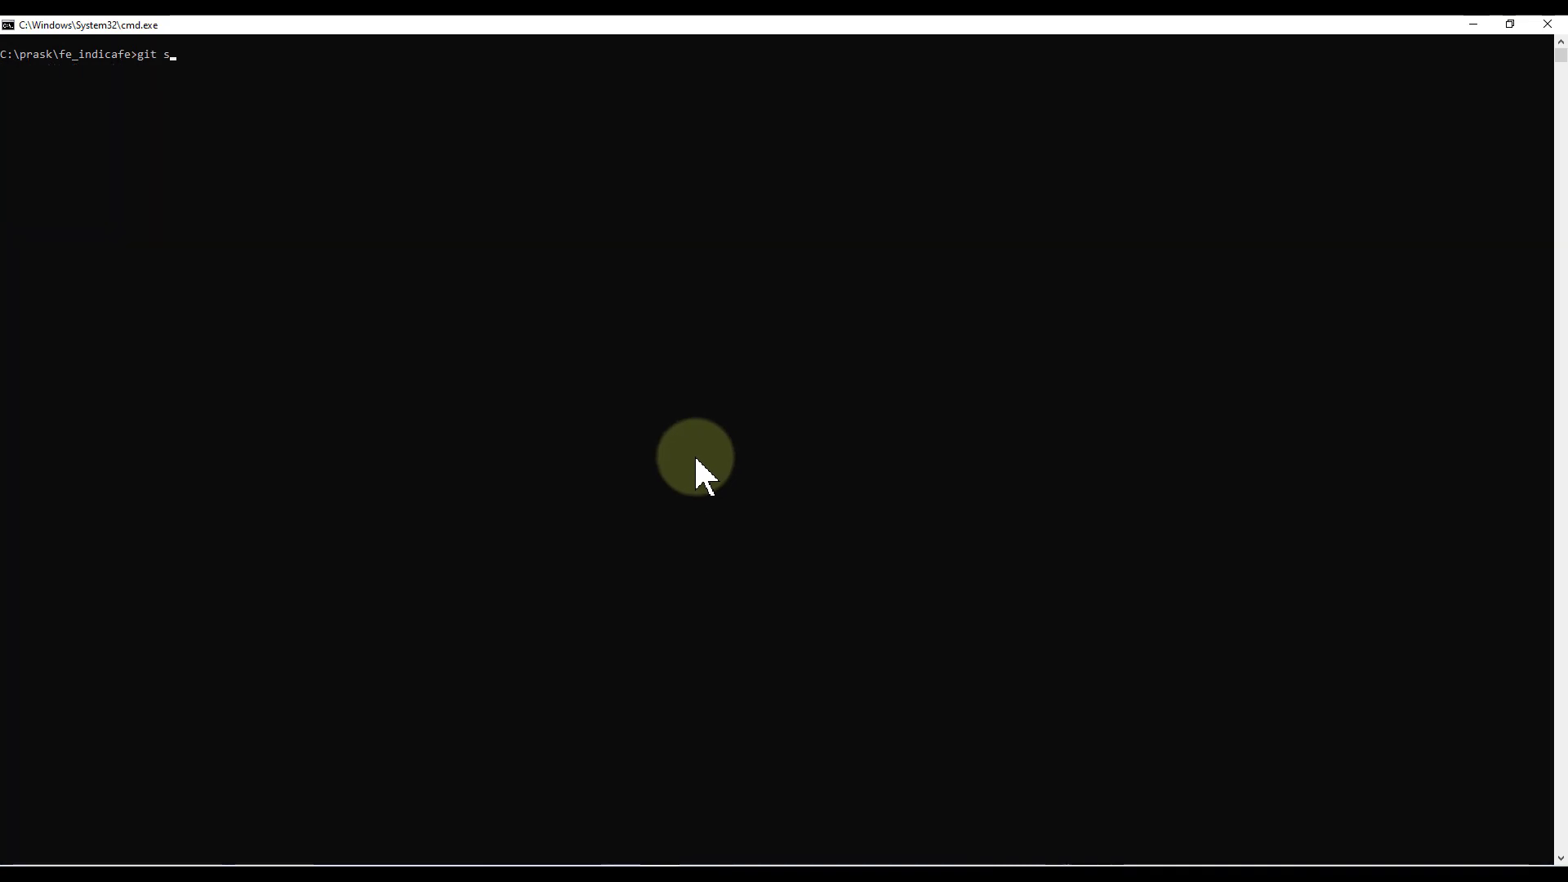
key(Return)
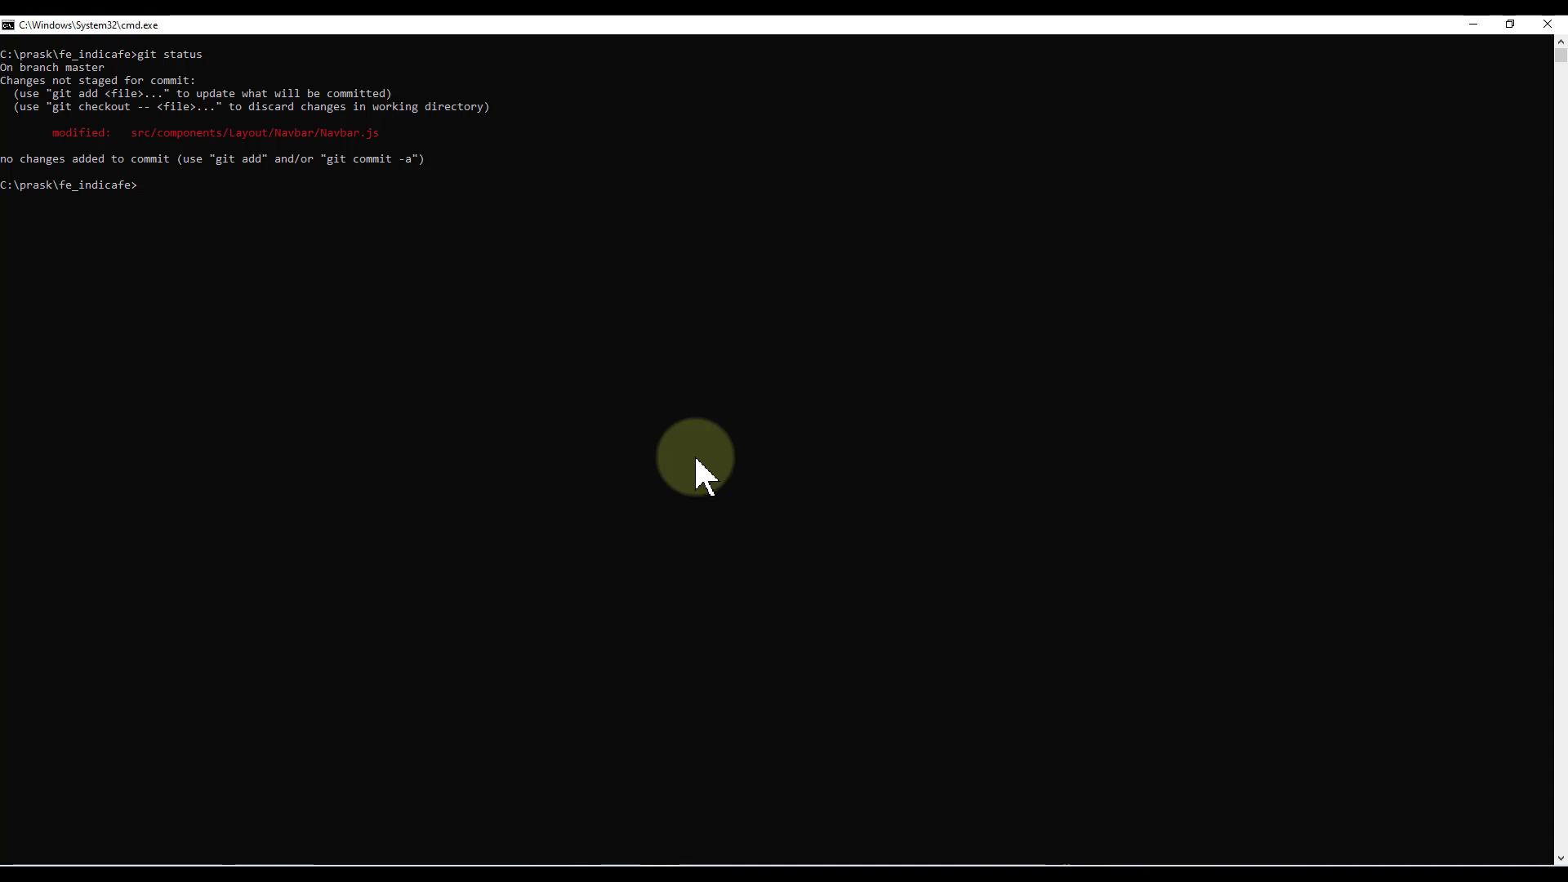
Rename the current branch to deployment-fix with git branch -M
text(git)
text(branc)
text(h -m)
text(M)
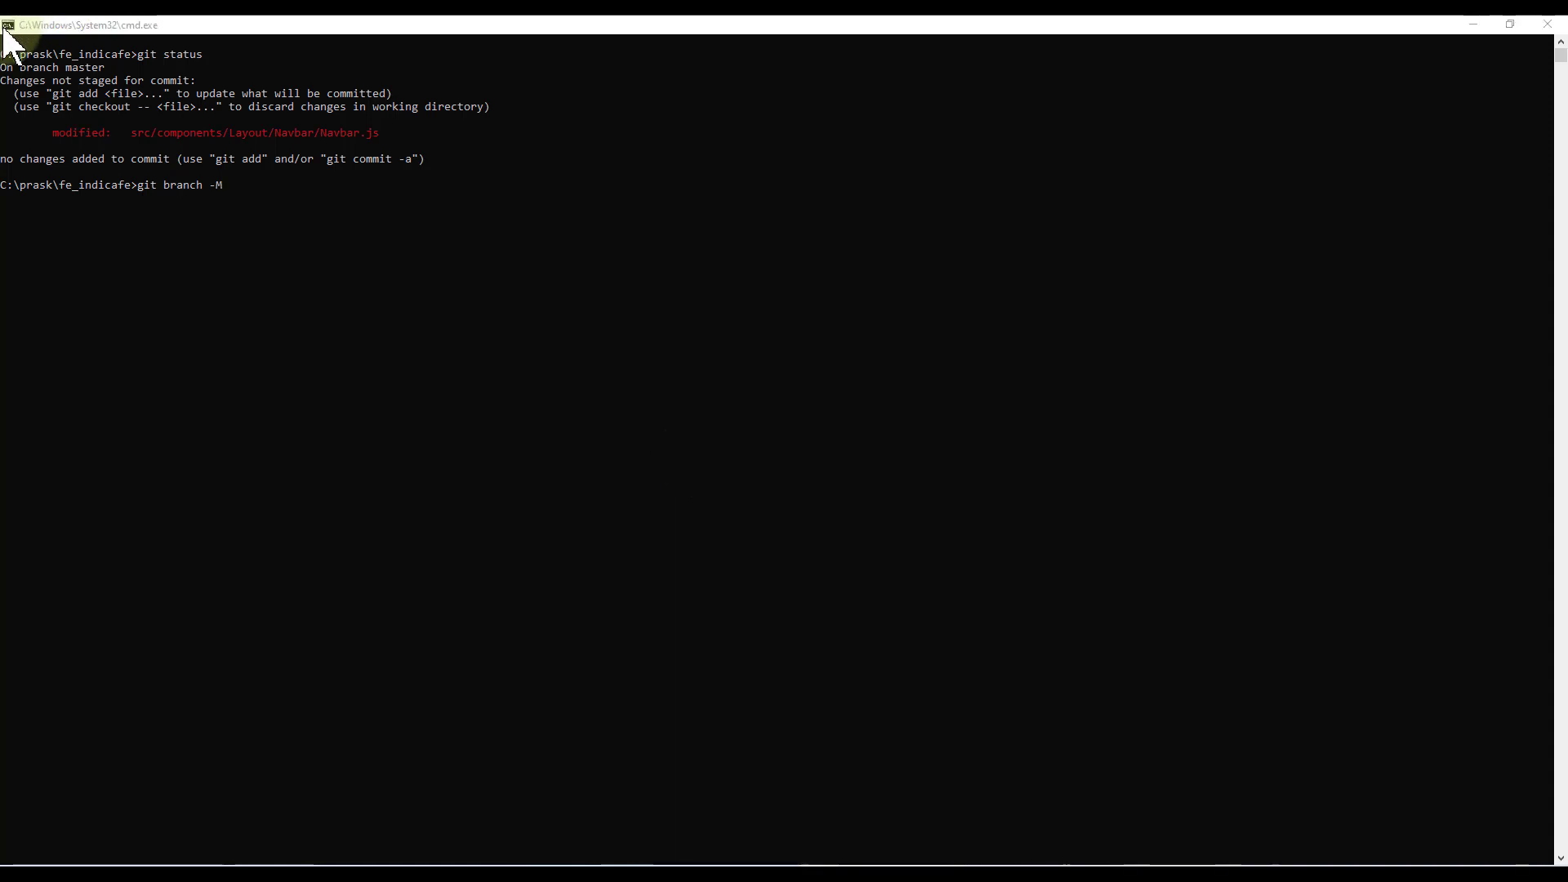
click(555, 238)
text(")
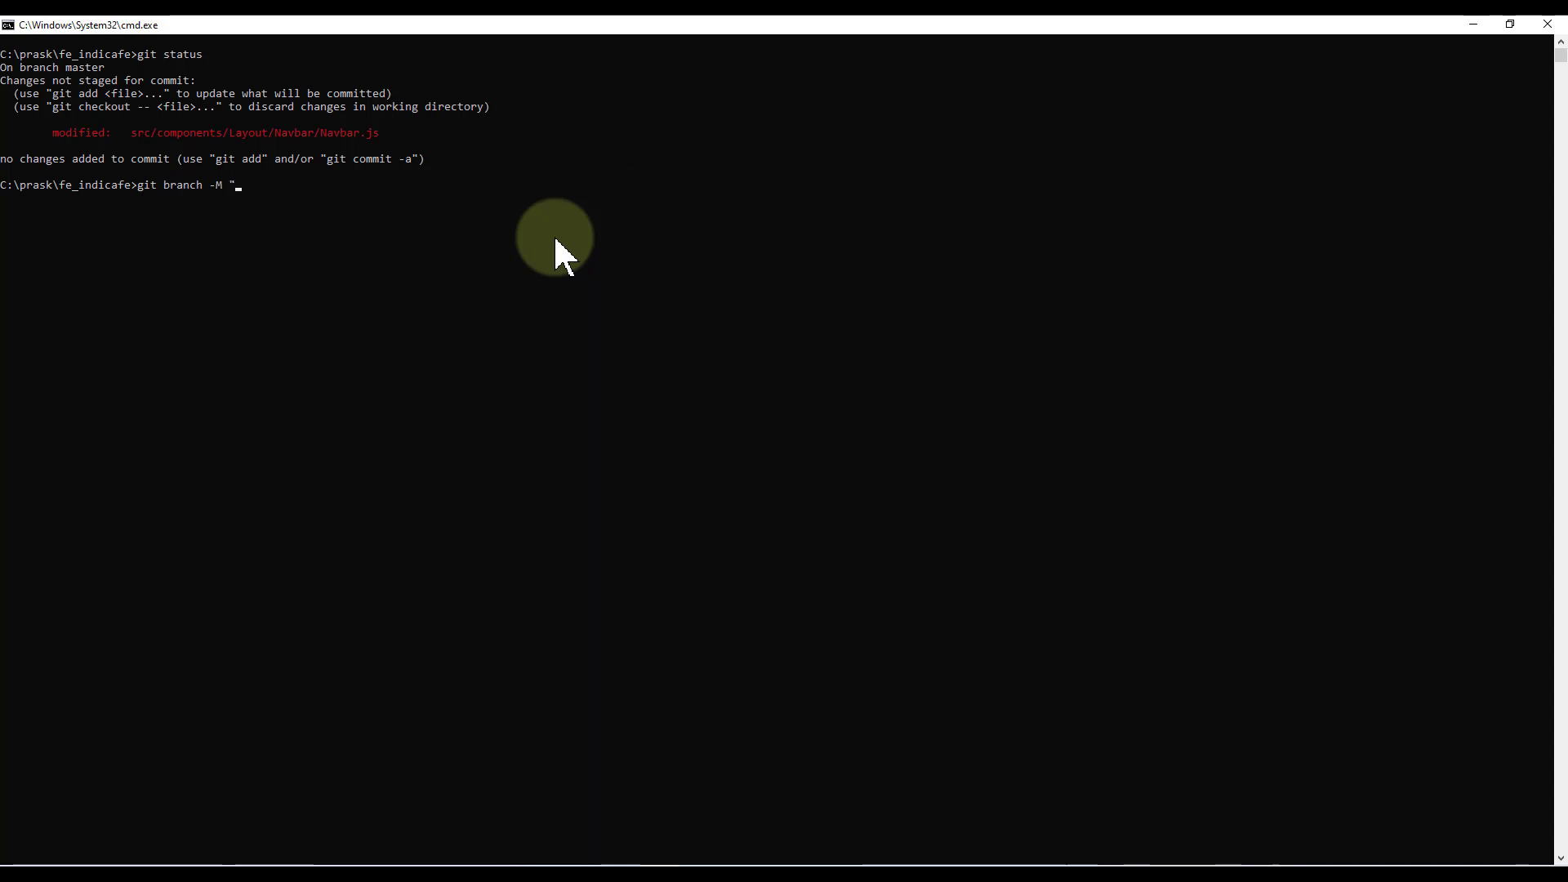
text(address)
key(BackSpace)
key(BackSpace)
key(BackSpace)
key(BackSpace)
key(BackSpace)
key(BackSpace)
key(BackSpace)
key(BackSpace)
text(deplyment0-fix)
key(Left)
key(Left)
key(Left)
key(Left)
key(Left)
key(Left)
key(Left)
key(Left)
key(Left)
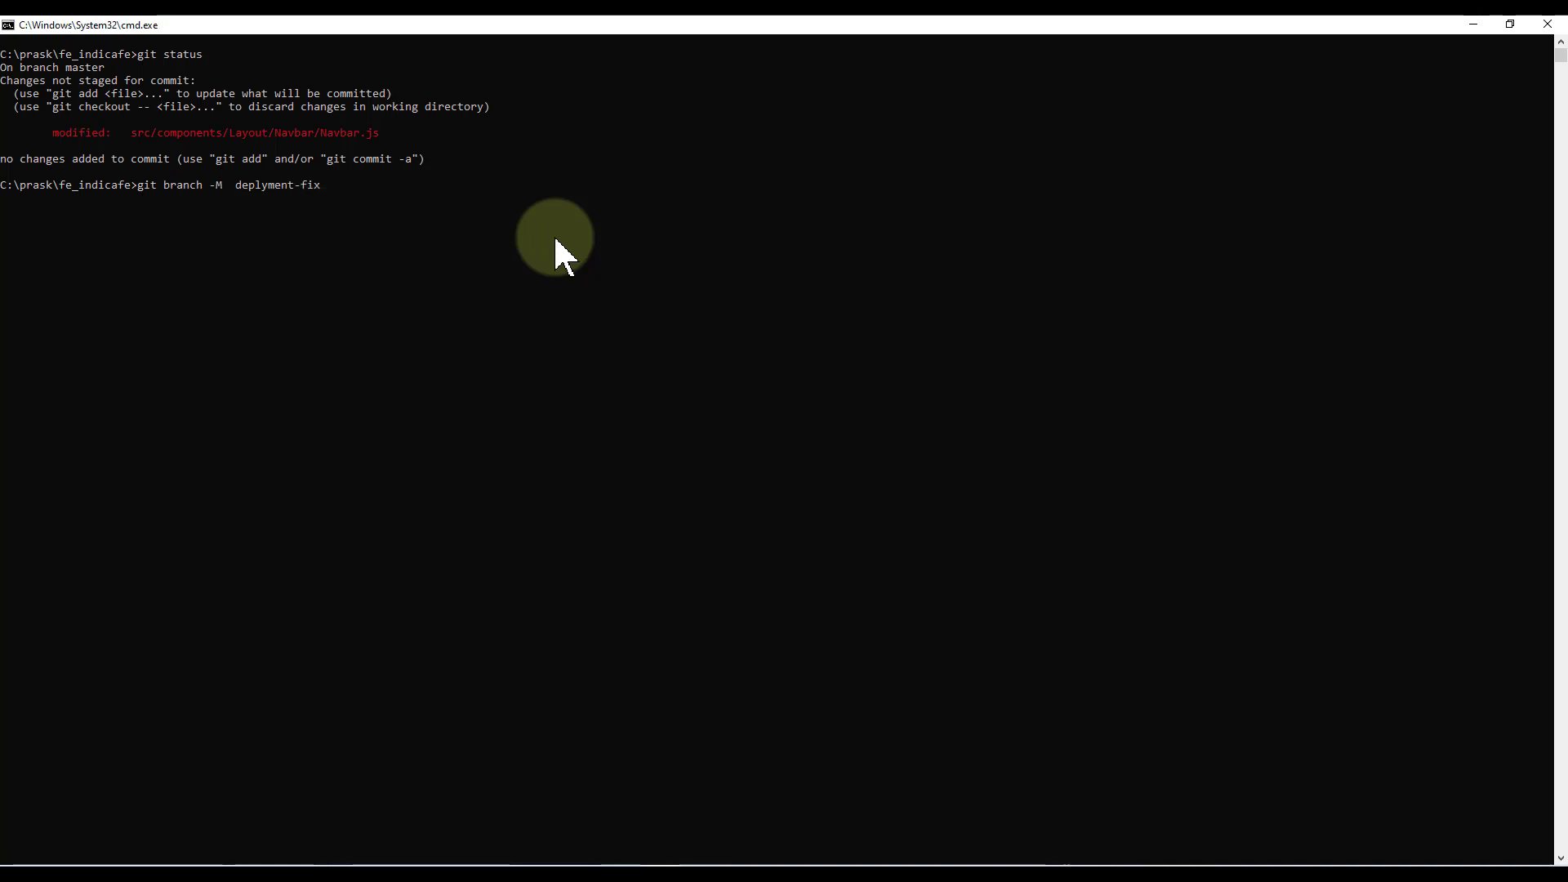
text(o)
key(Return)
Stage all changes and commit them with message "fix for deployment failure on netlify"
text(git add .)
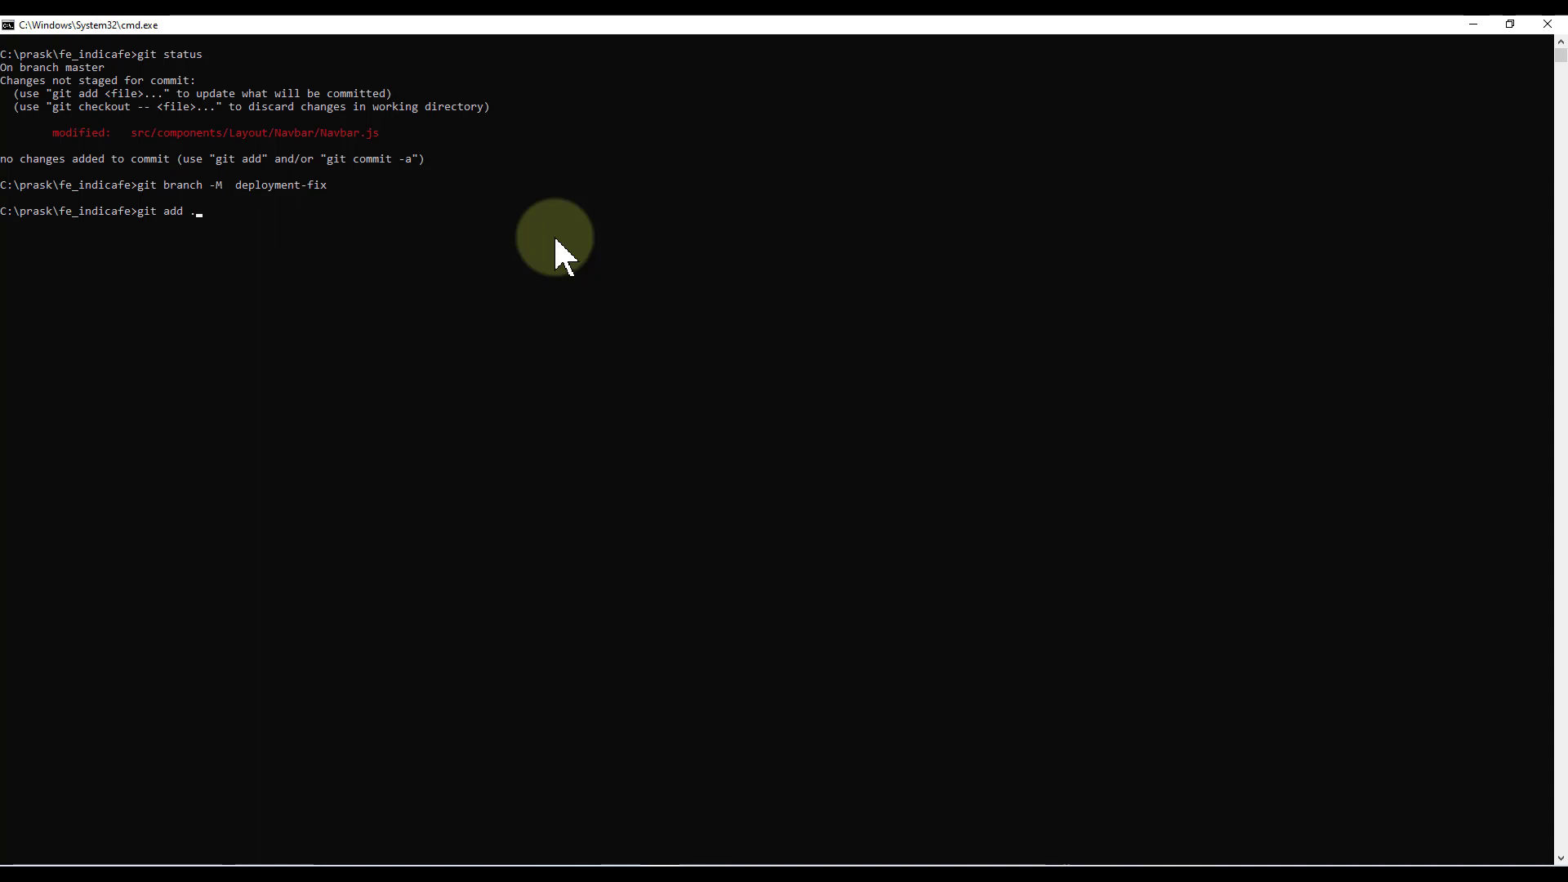
key(Return)
text(git)
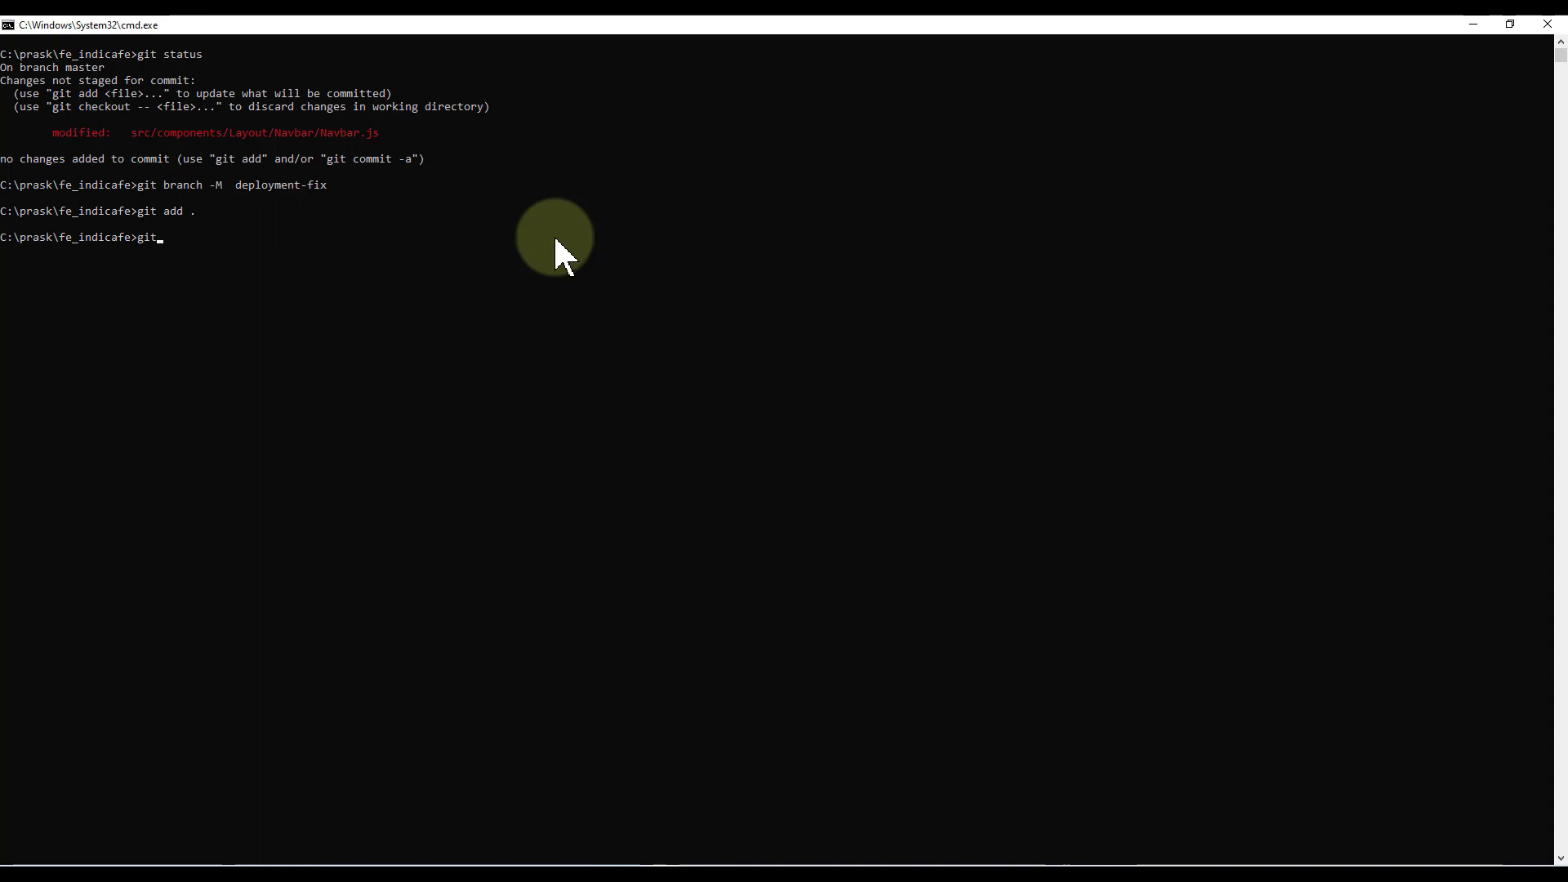
text( commit)
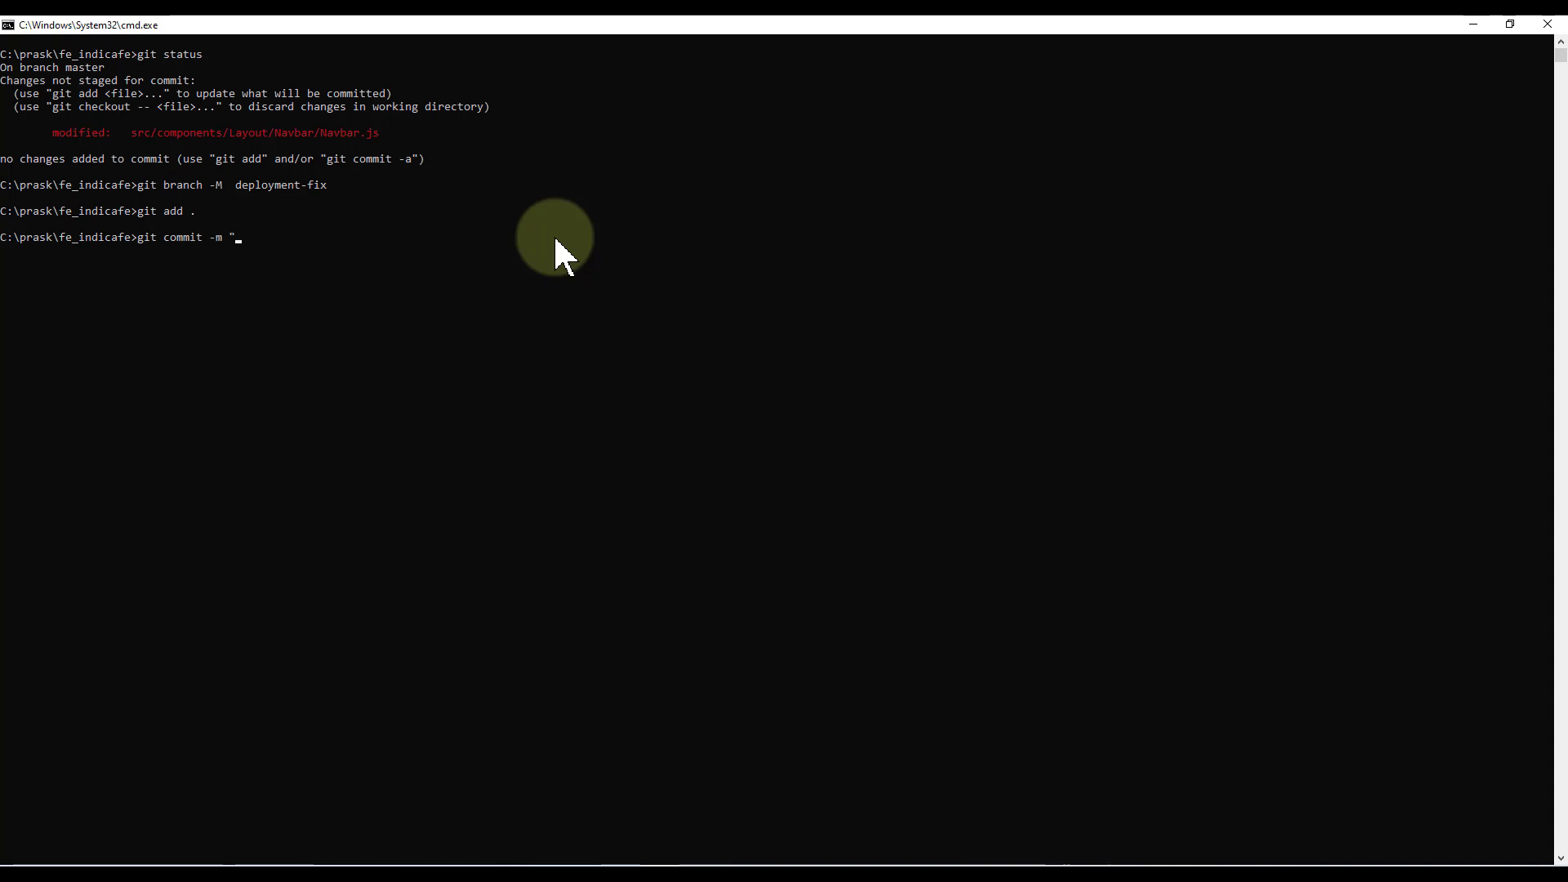
text(-m "fix for deployment failure on netlify)
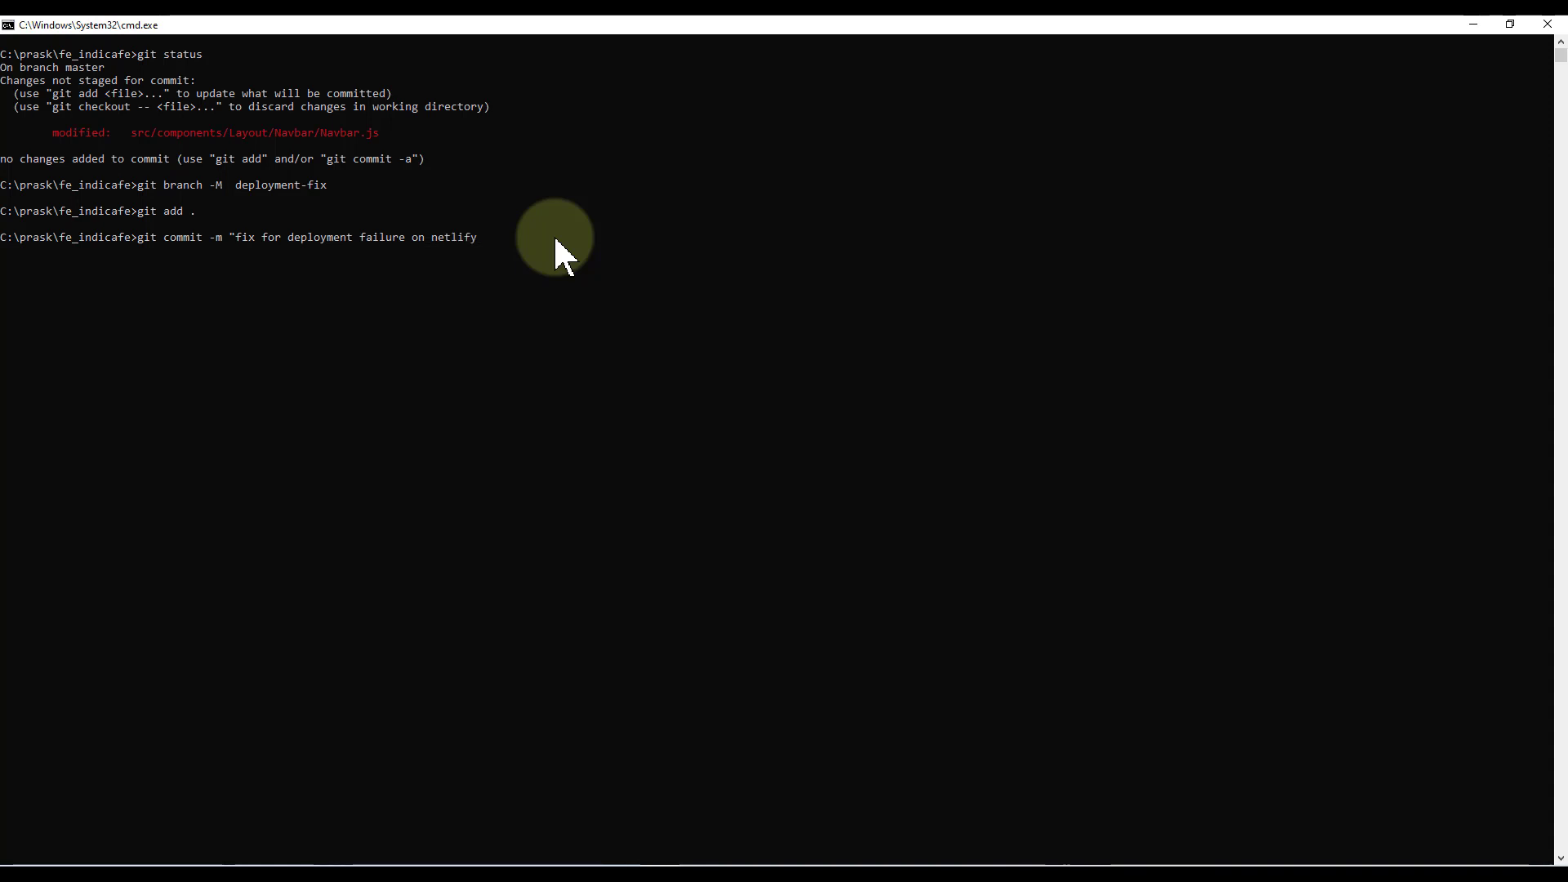
text(")
key(Return)
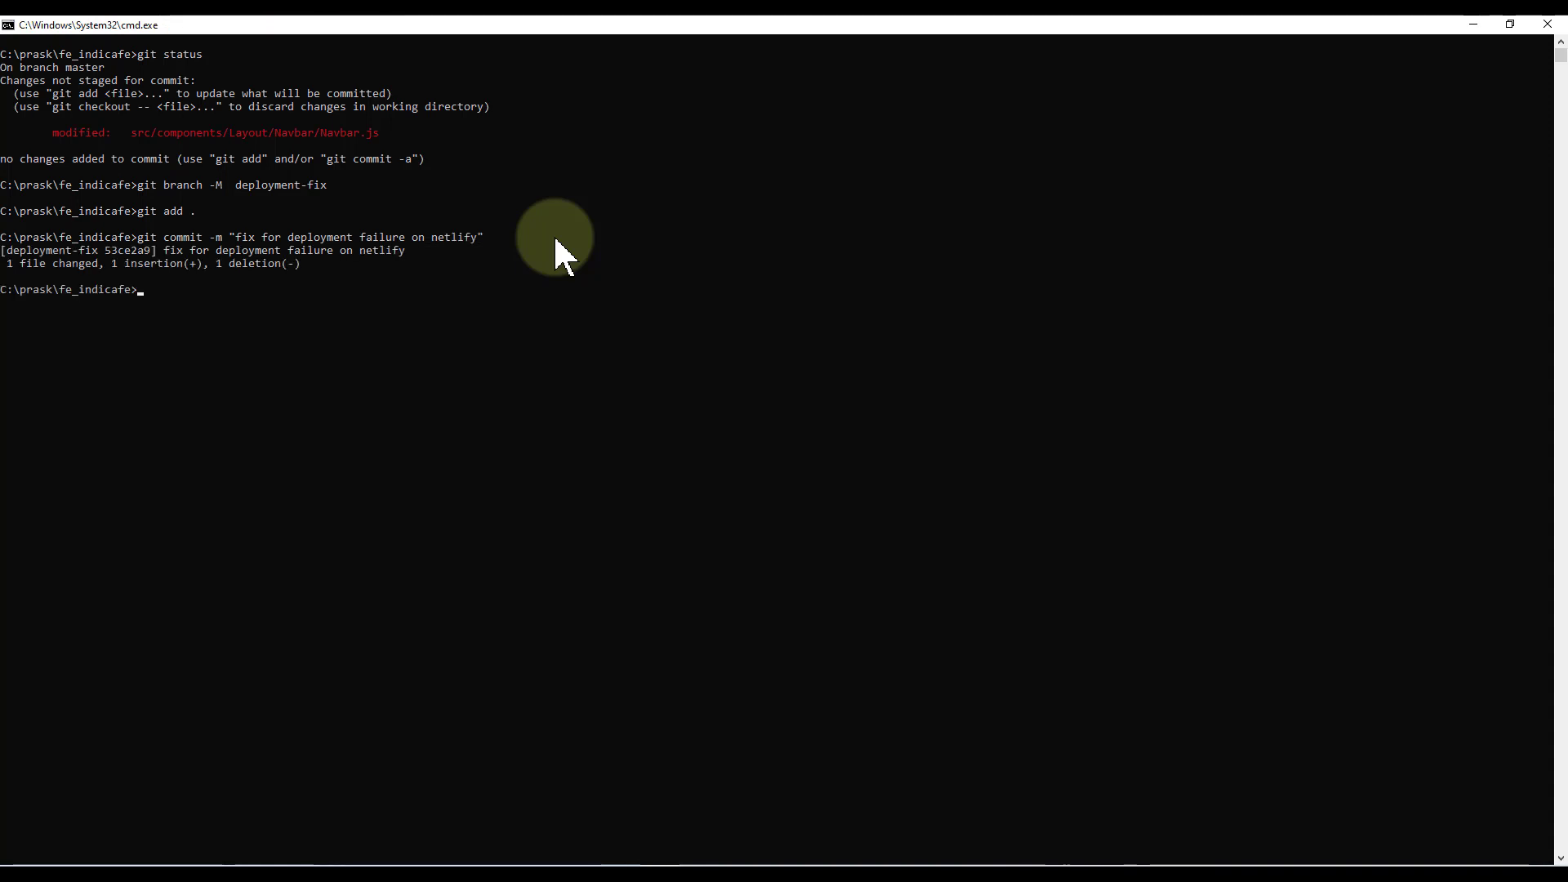
Run git branch to confirm deployment-fix is the current branch
text(git pusg)
key(BackSpace)
text(h origin)
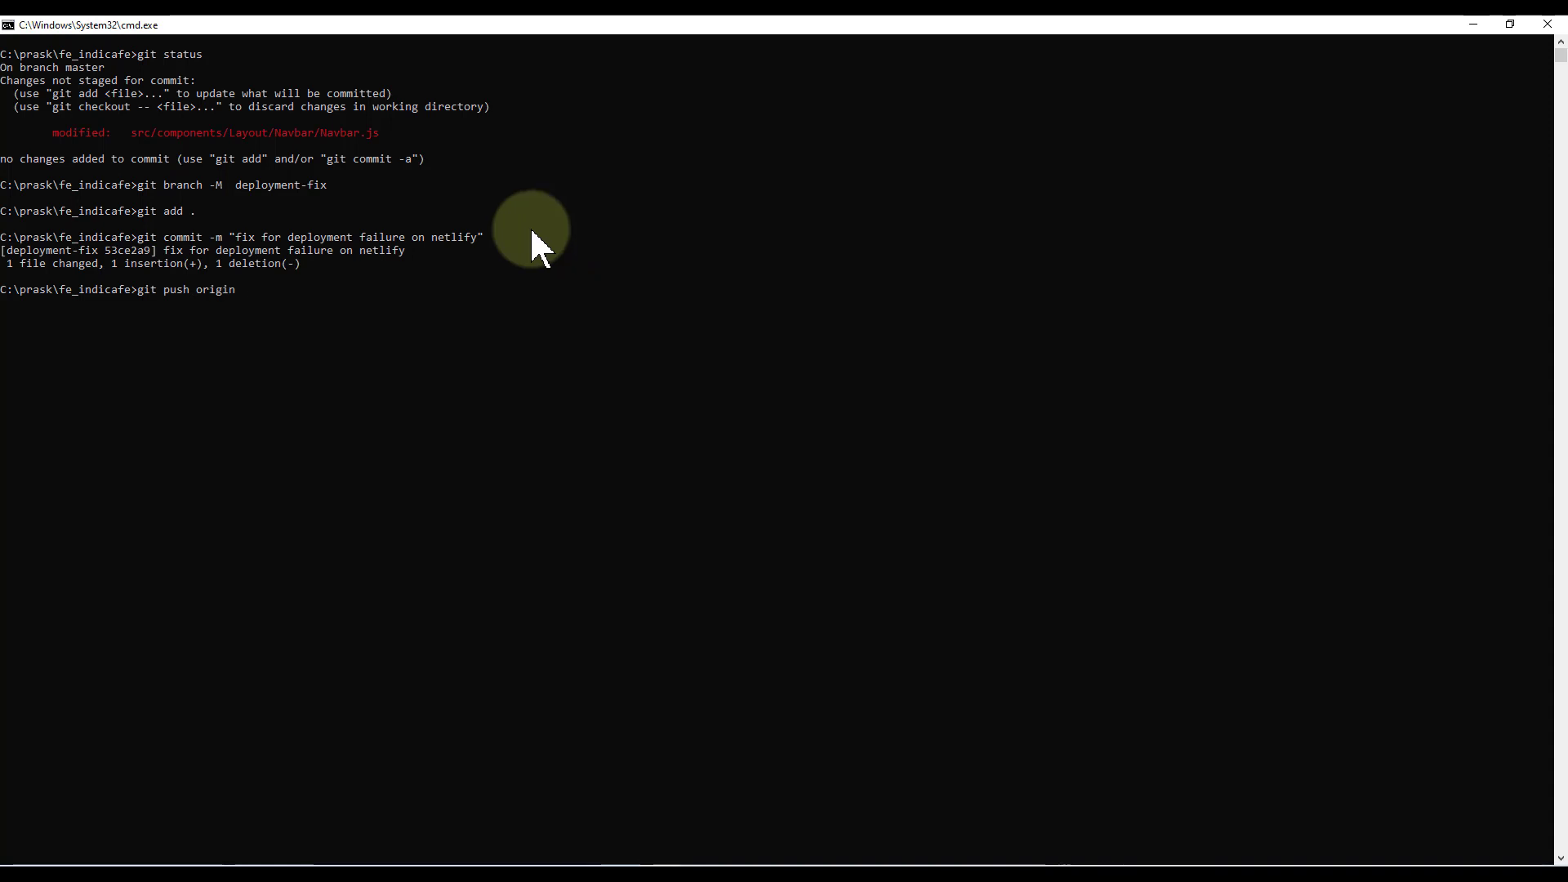
text( depl)
key(BackSpace)
key(BackSpace)
key(BackSpace)
key(BackSpace)
key(BackSpace)
key(BackSpace)
key(BackSpace)
key(BackSpace)
key(BackSpace)
key(BackSpace)
key(BackSpace)
key(BackSpace)
key(BackSpace)
key(BackSpace)
key(BackSpace)
key(BackSpace)
text(branch)
key(Return)
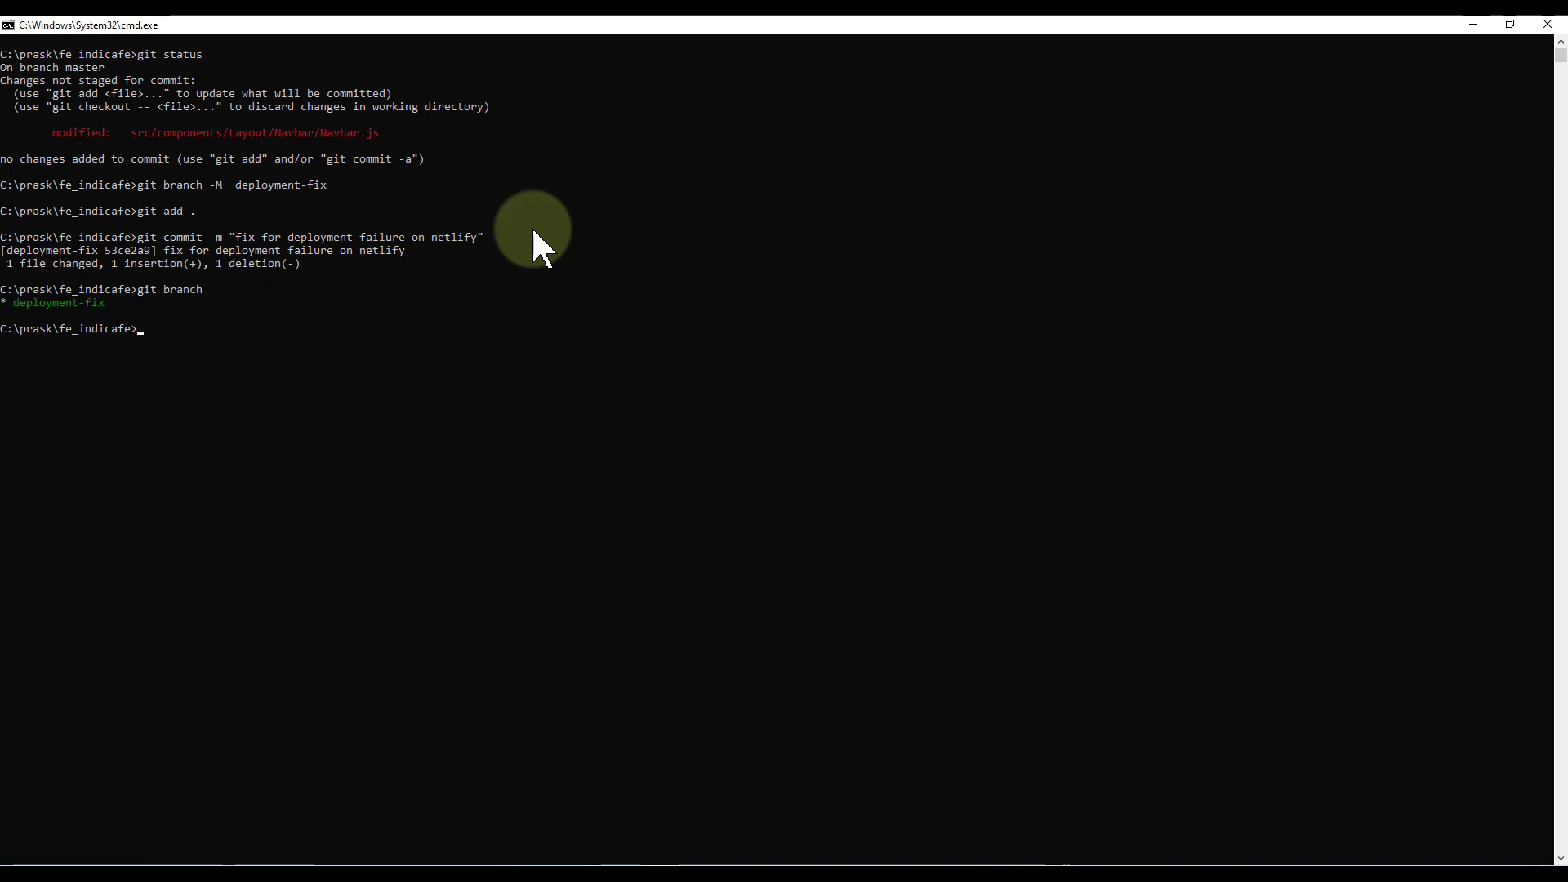
Push deployment-fix to origin, entering the GitHub username and password
key(Up)
key(Up)
key(Up)
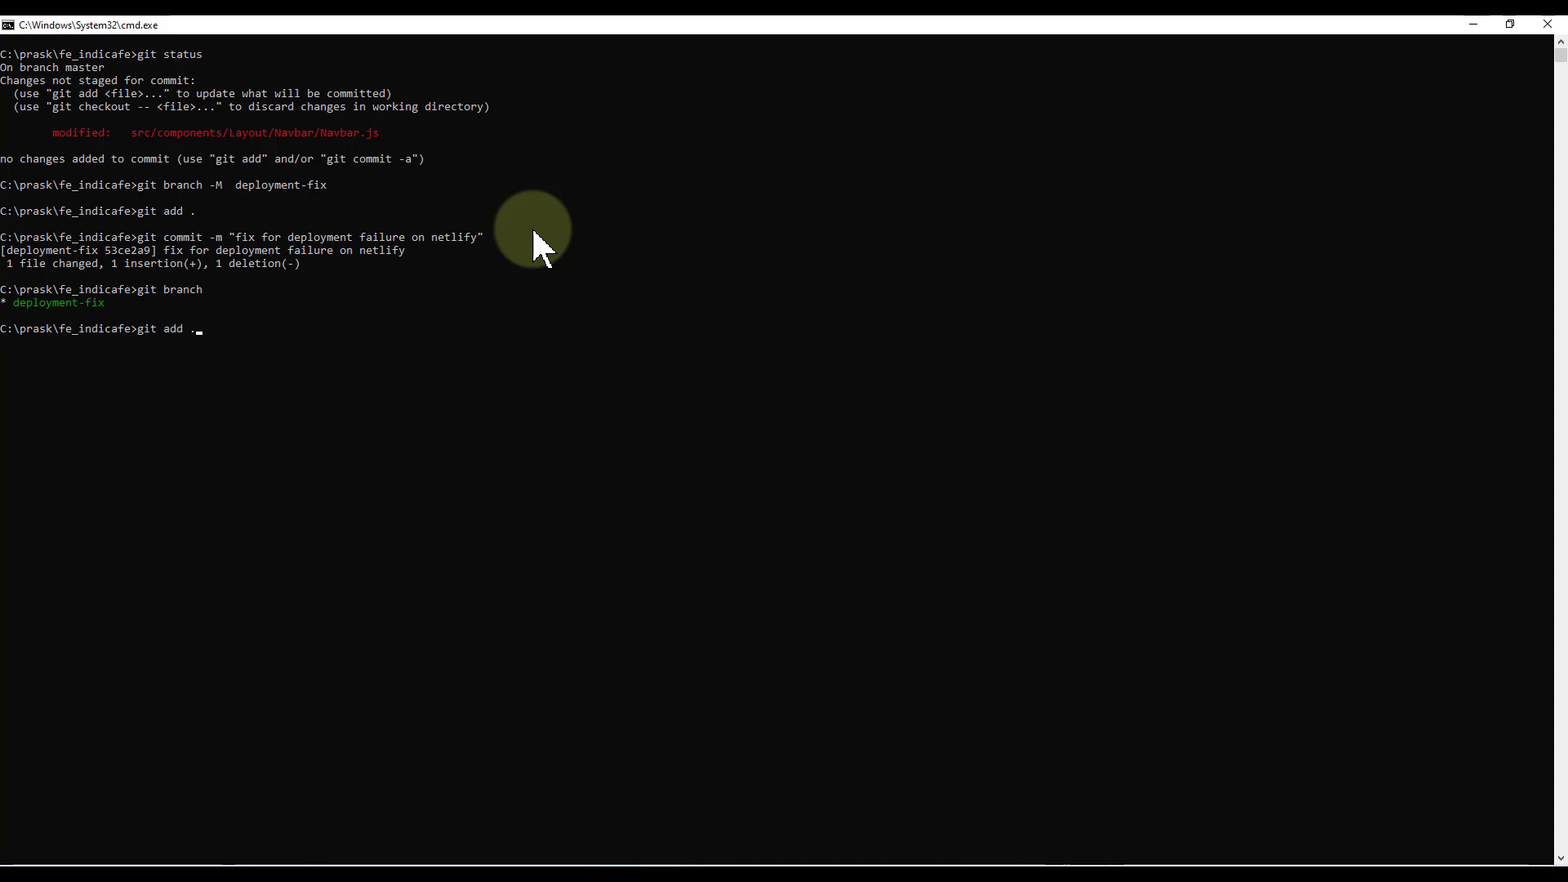
key(BackSpace)
key(BackSpace)
key(BackSpace)
key(BackSpace)
key(BackSpace)
text(push origin d)
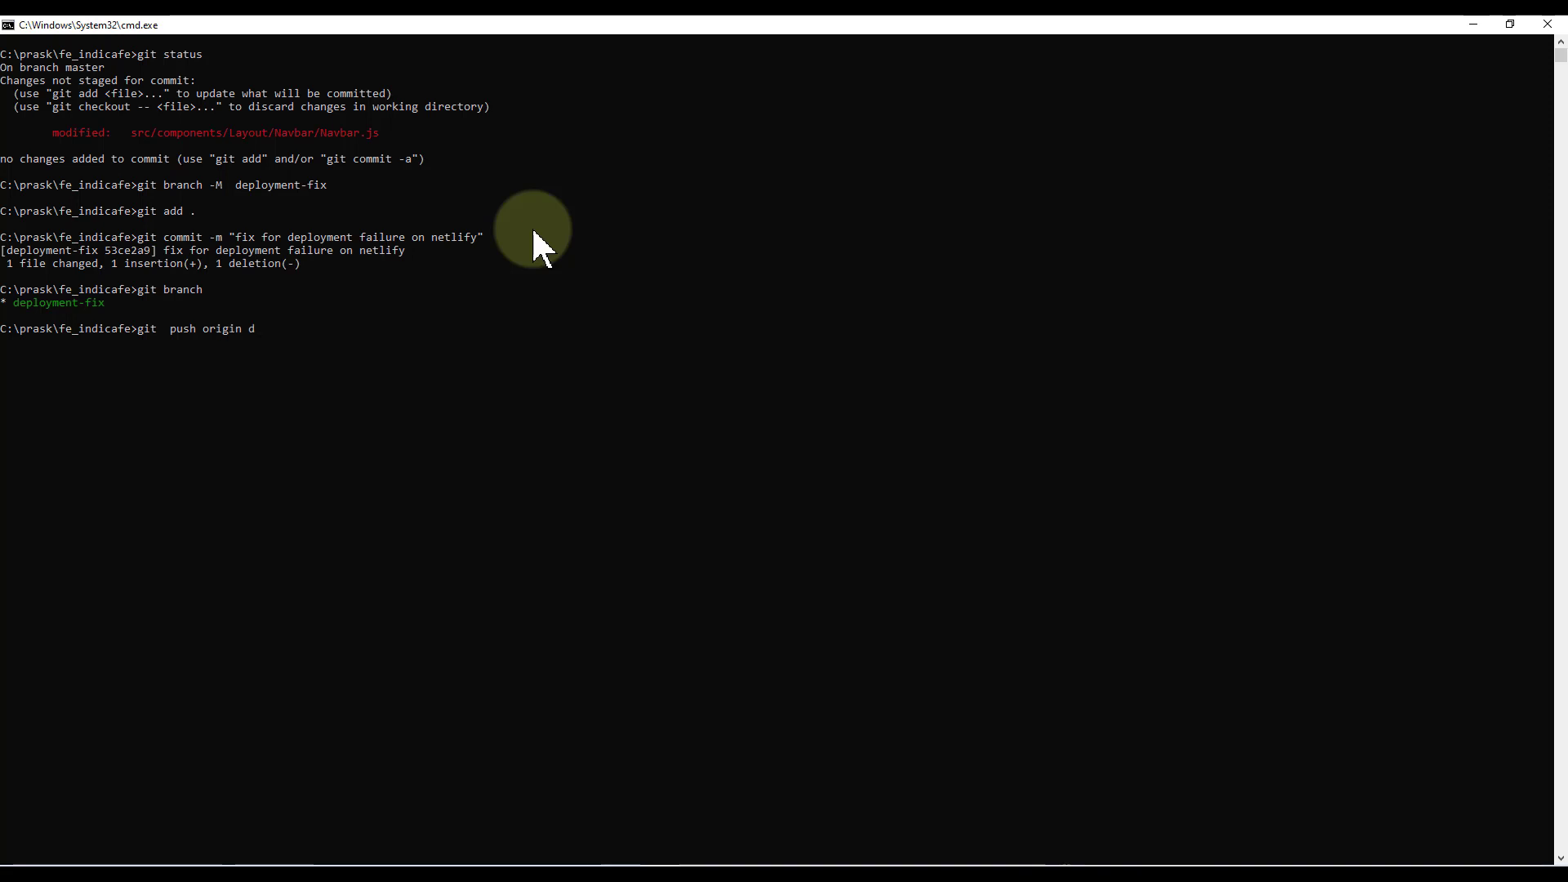
text(eployment-fix)
key(Return)
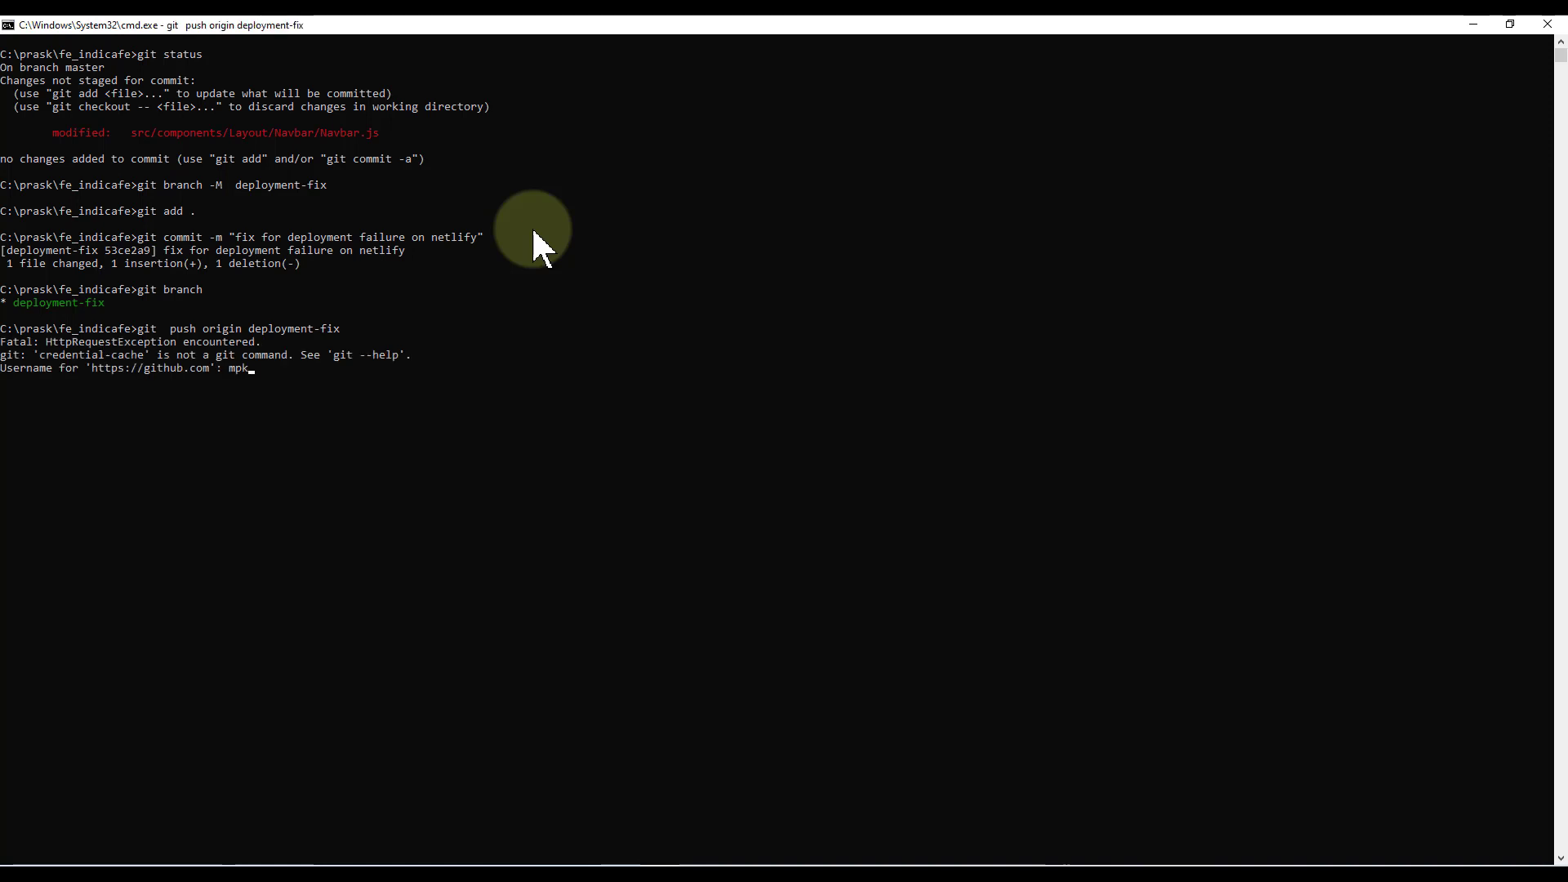
key(Return)
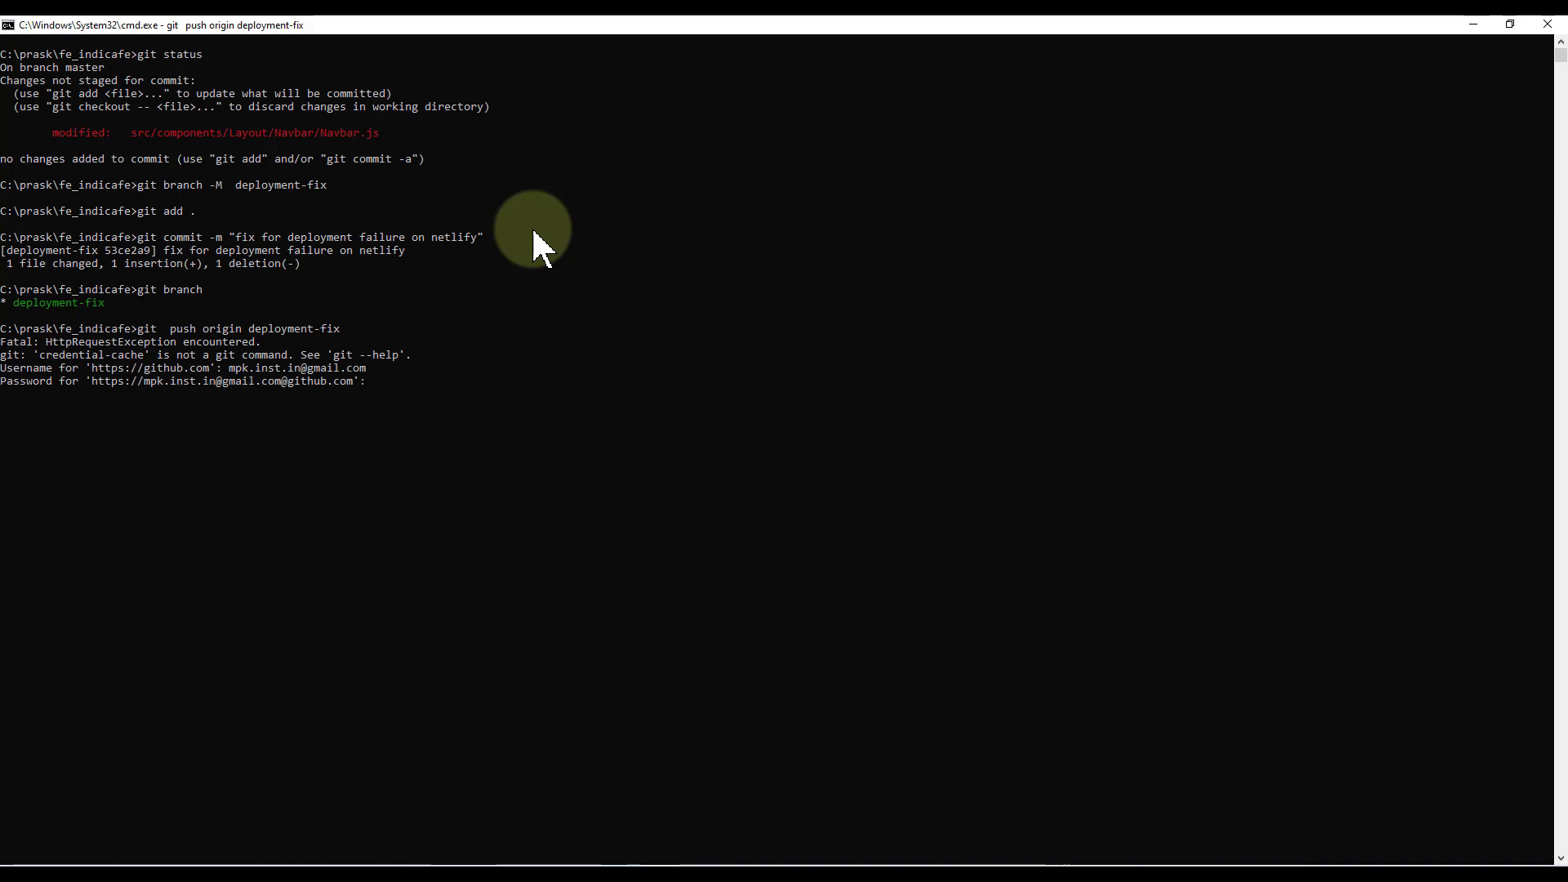
key(Return)
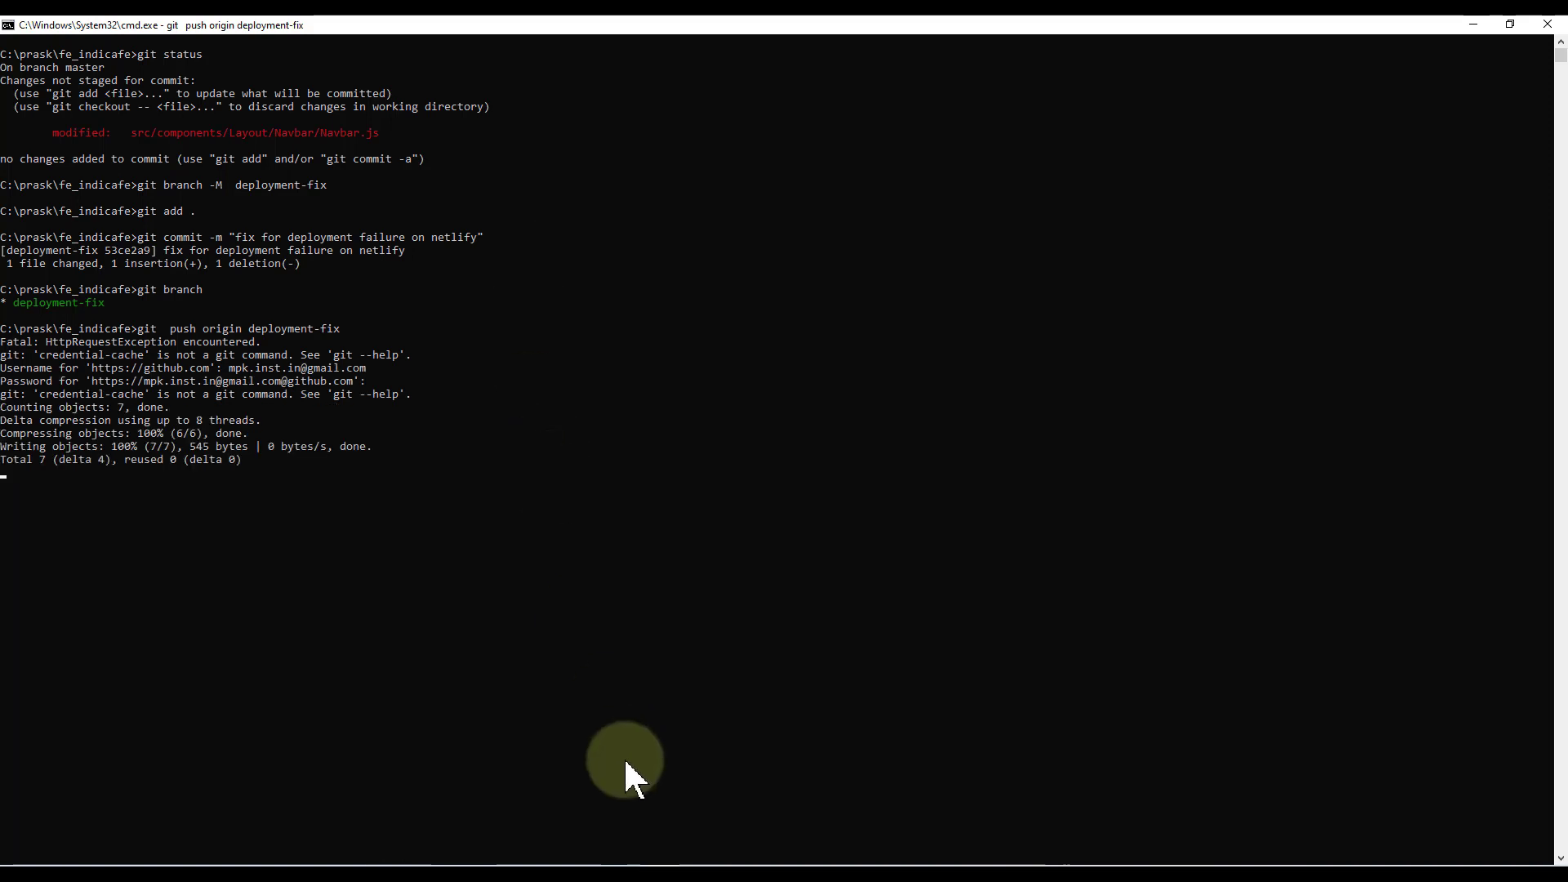
Switch from the Netlify deploy log to the mpk-inst-in/fe_indicafe GitHub tab
mouse_move(735, 864)
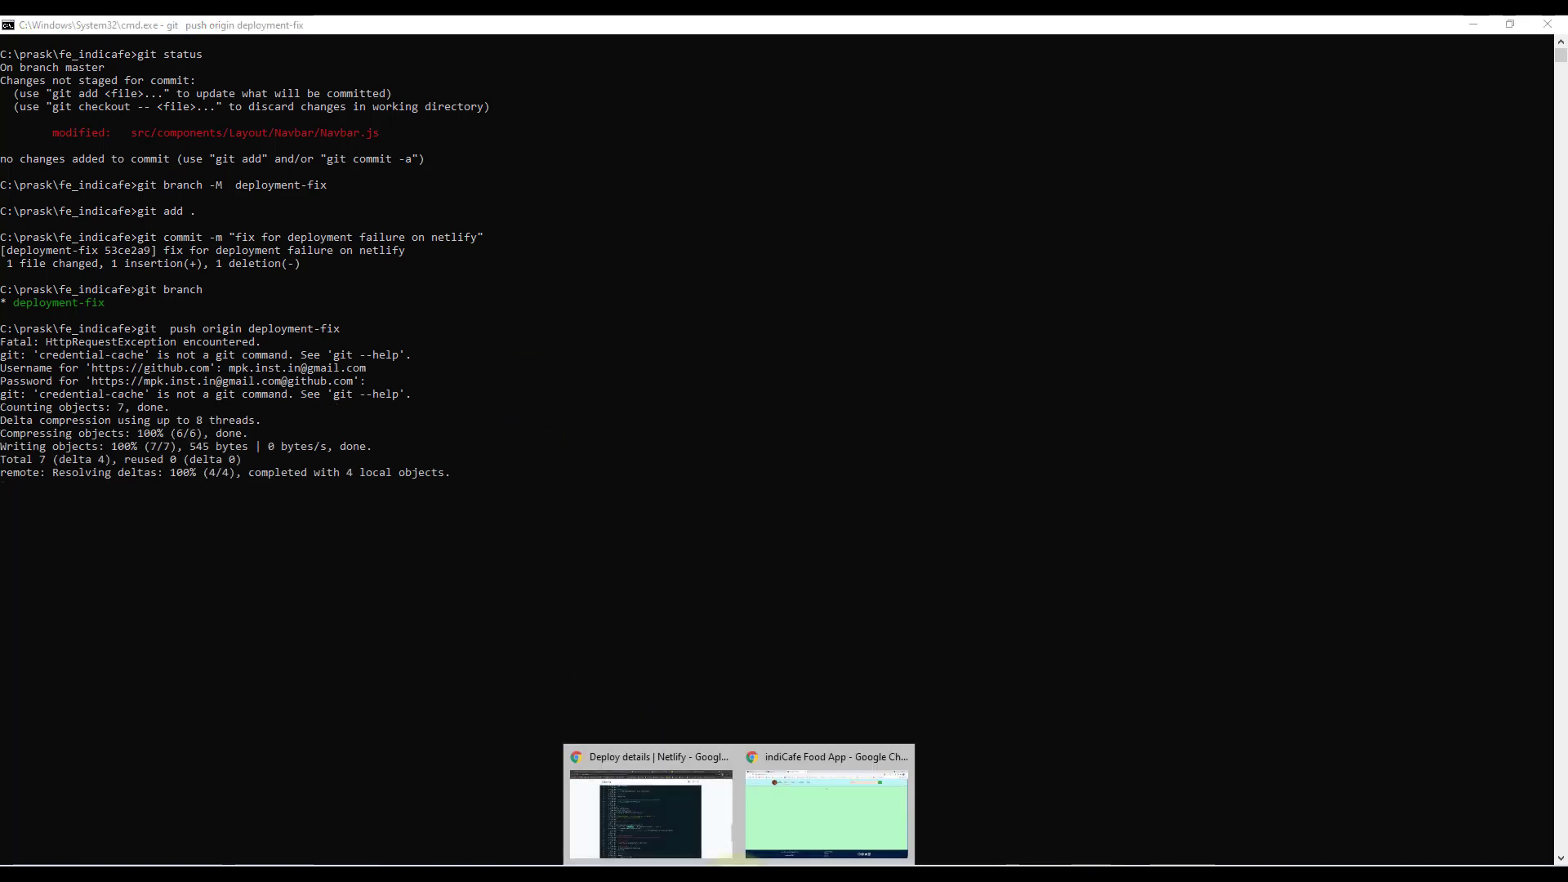
click(696, 837)
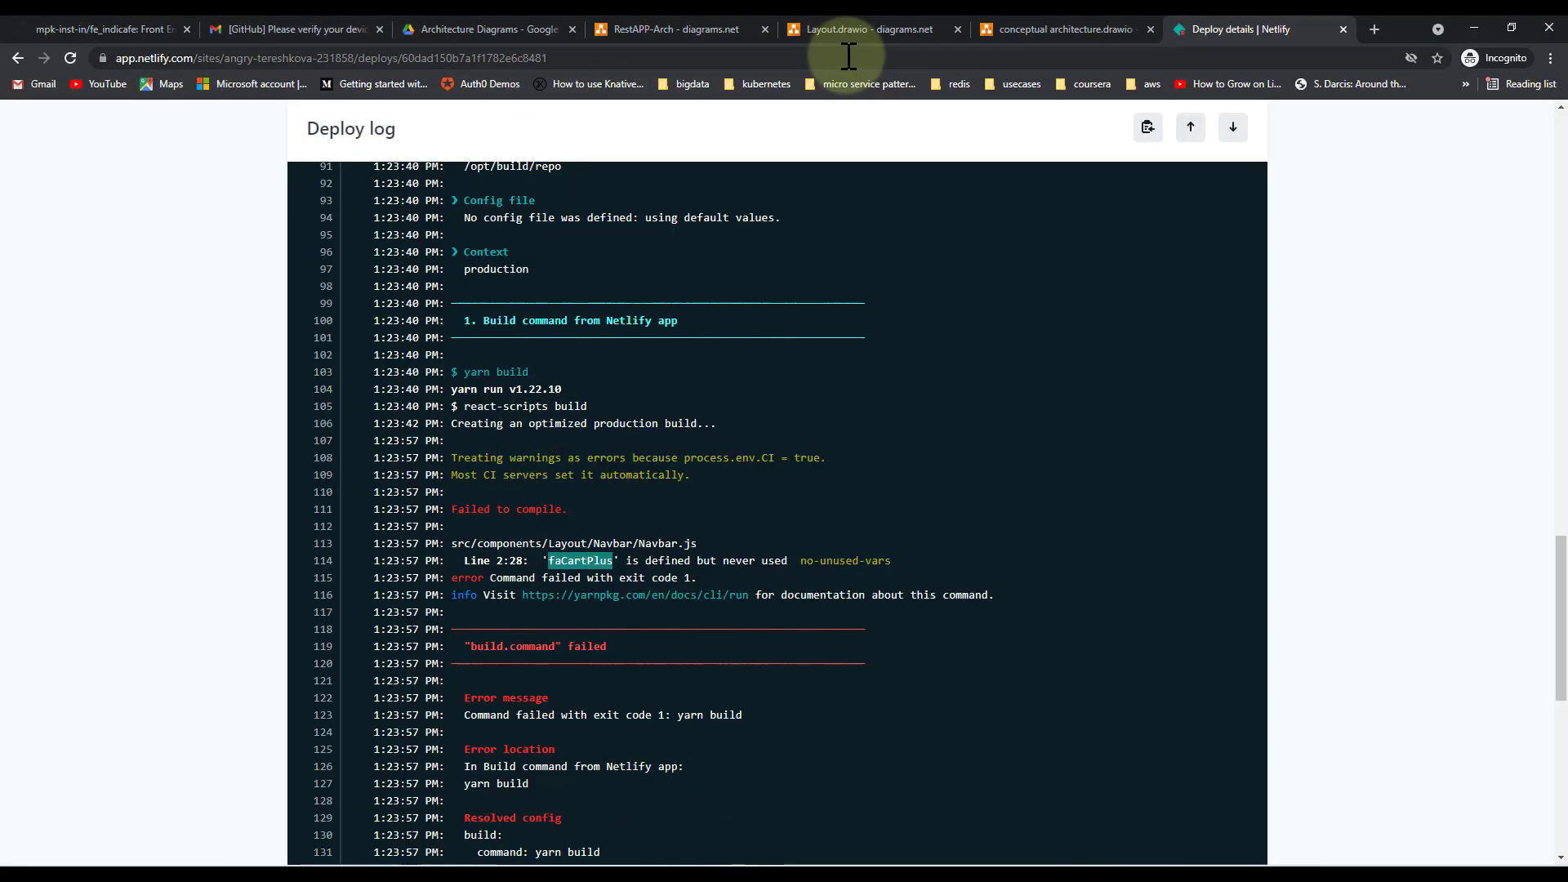
click(106, 31)
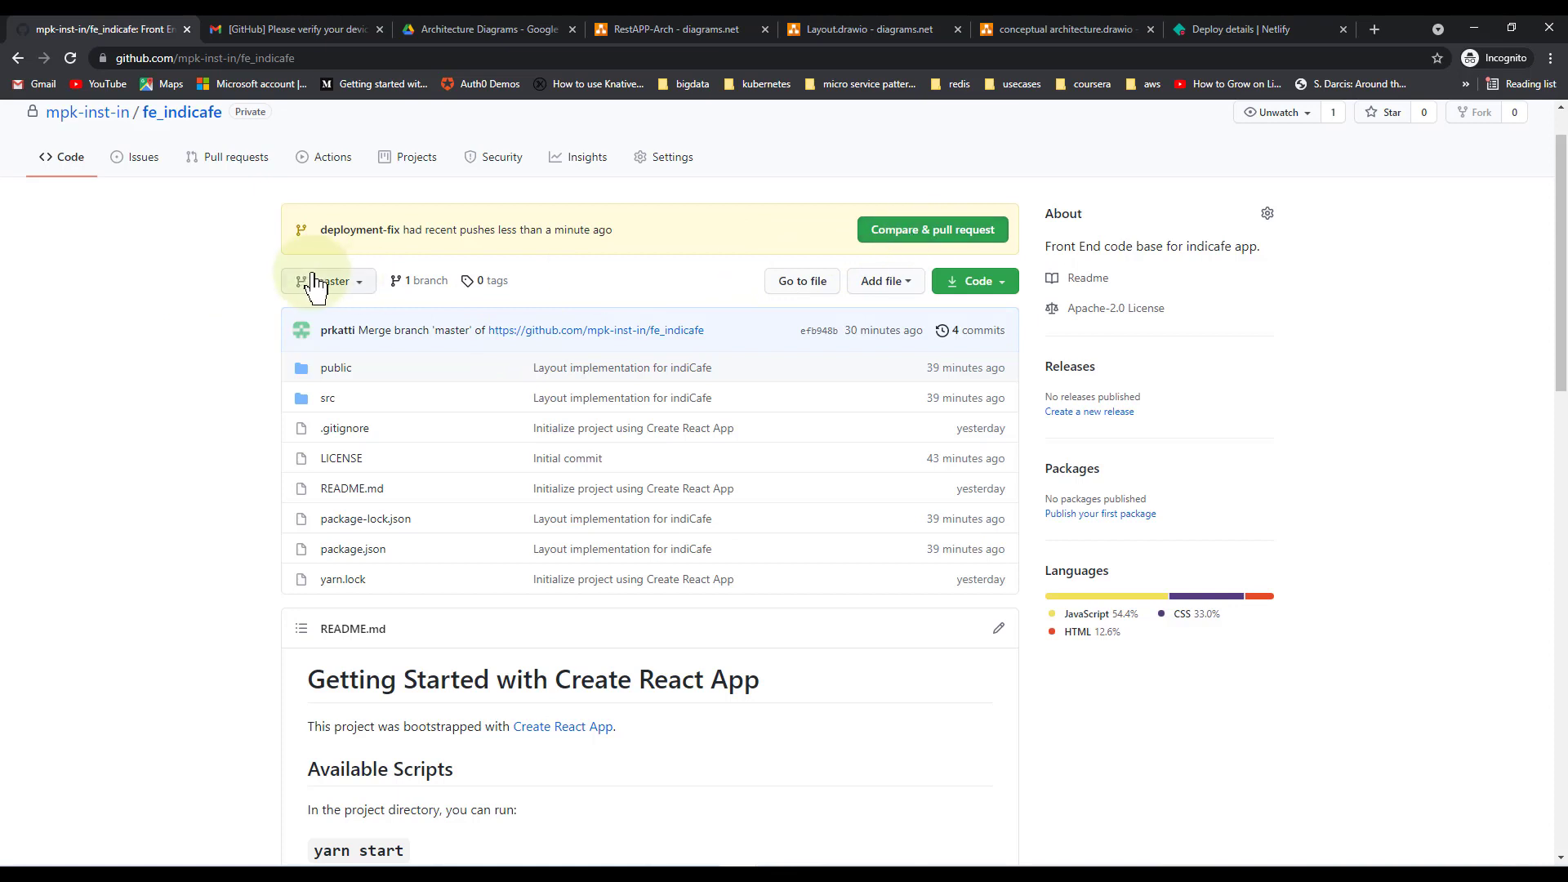
Create a pull request from deployment-fix into master described as "fixed deployment issue"
click(892, 244)
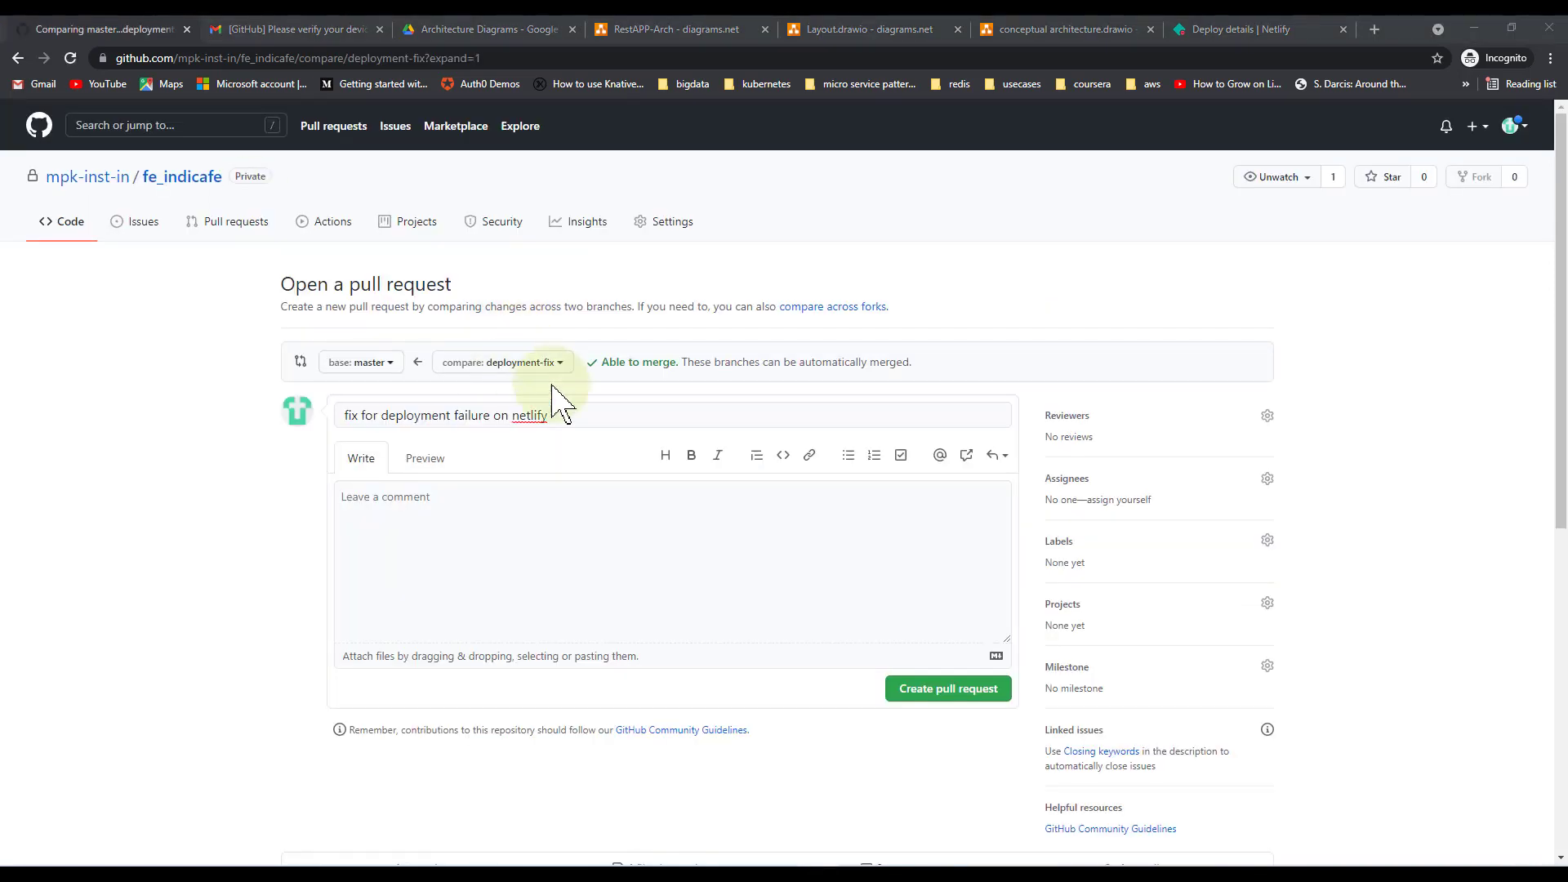
click(641, 552)
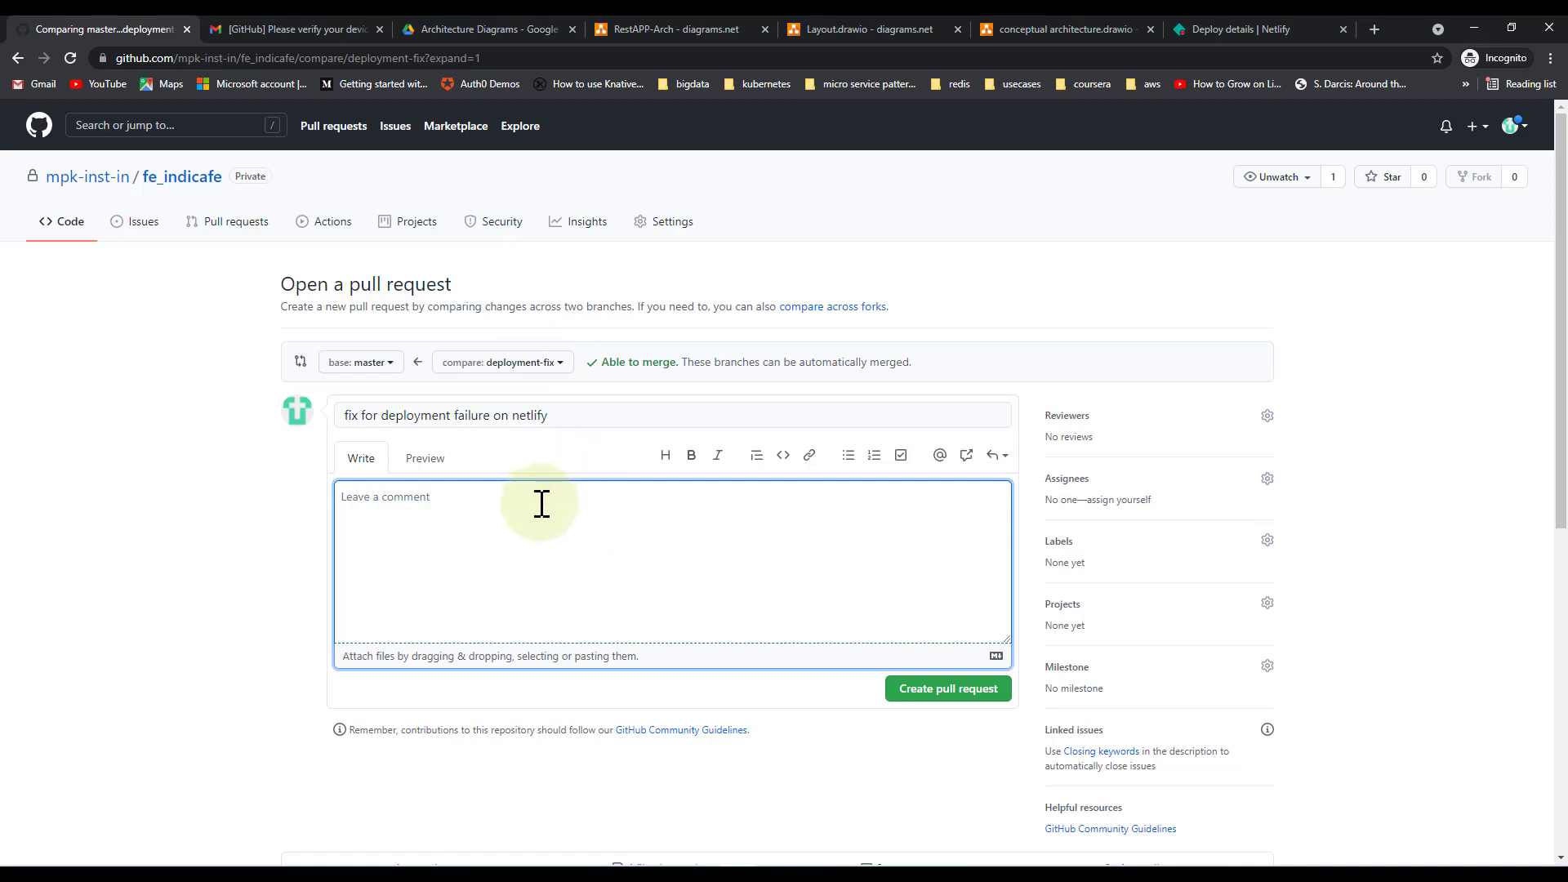
text(xed deployment issue)
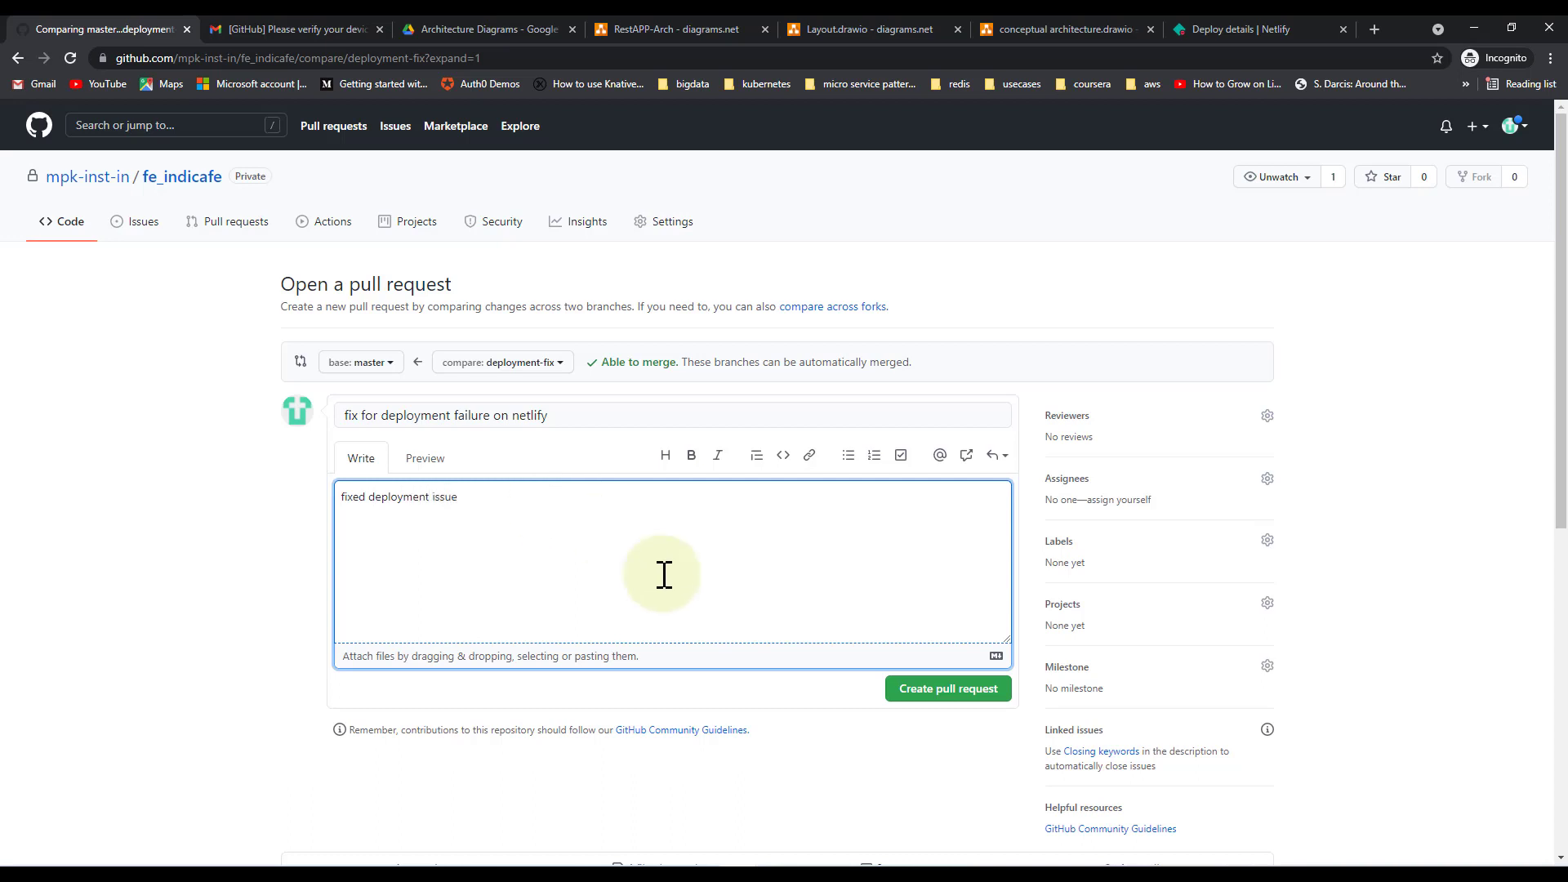
click(922, 700)
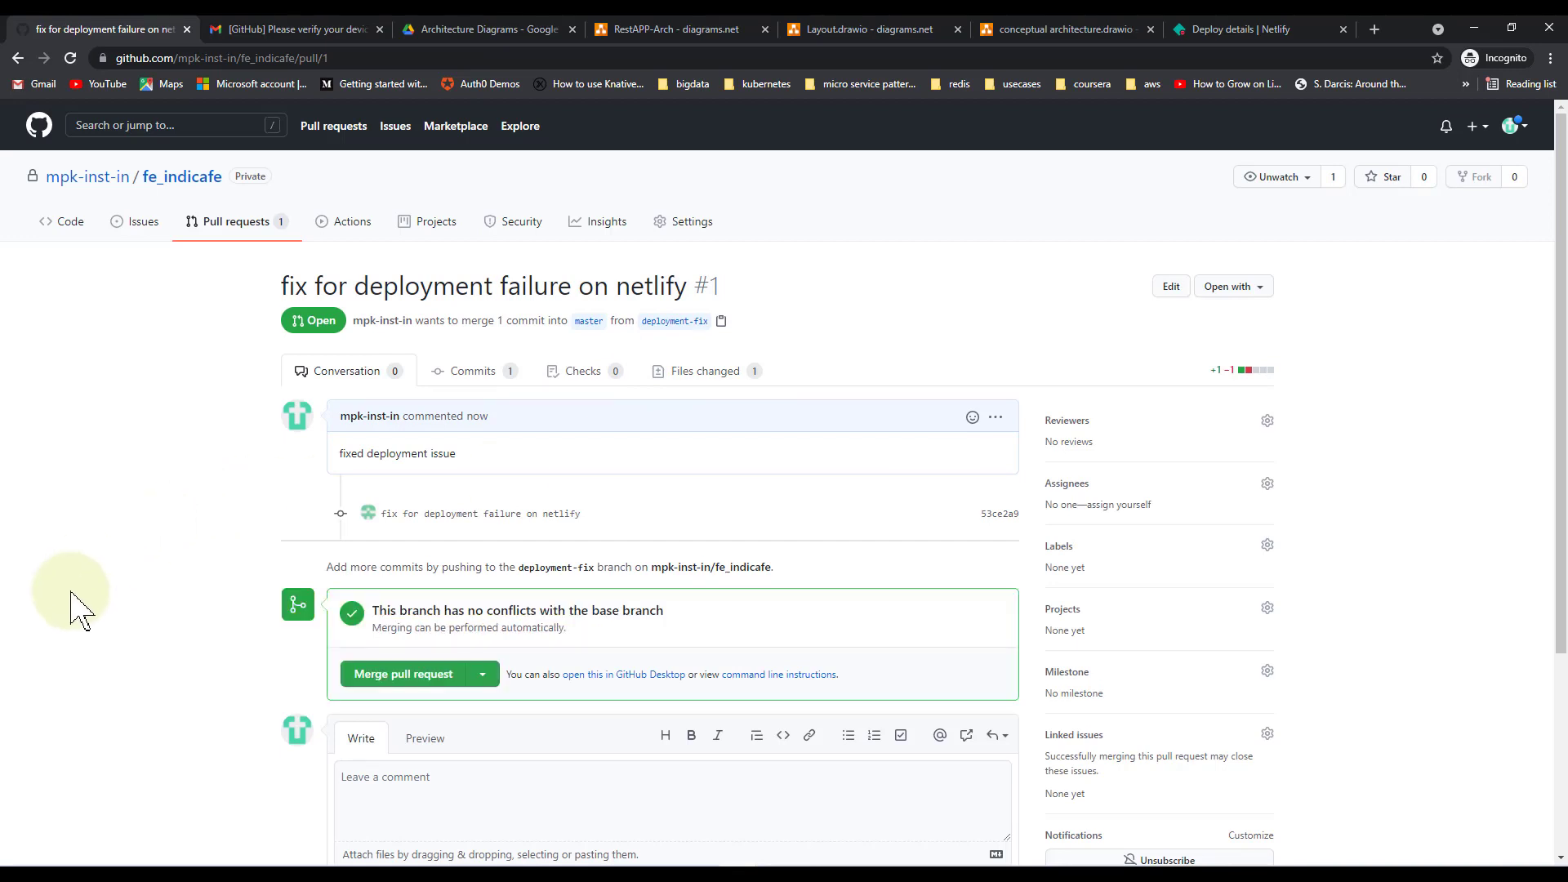
Merge pull request #1 into master and confirm the merge
scroll(57, 605, down, 2)
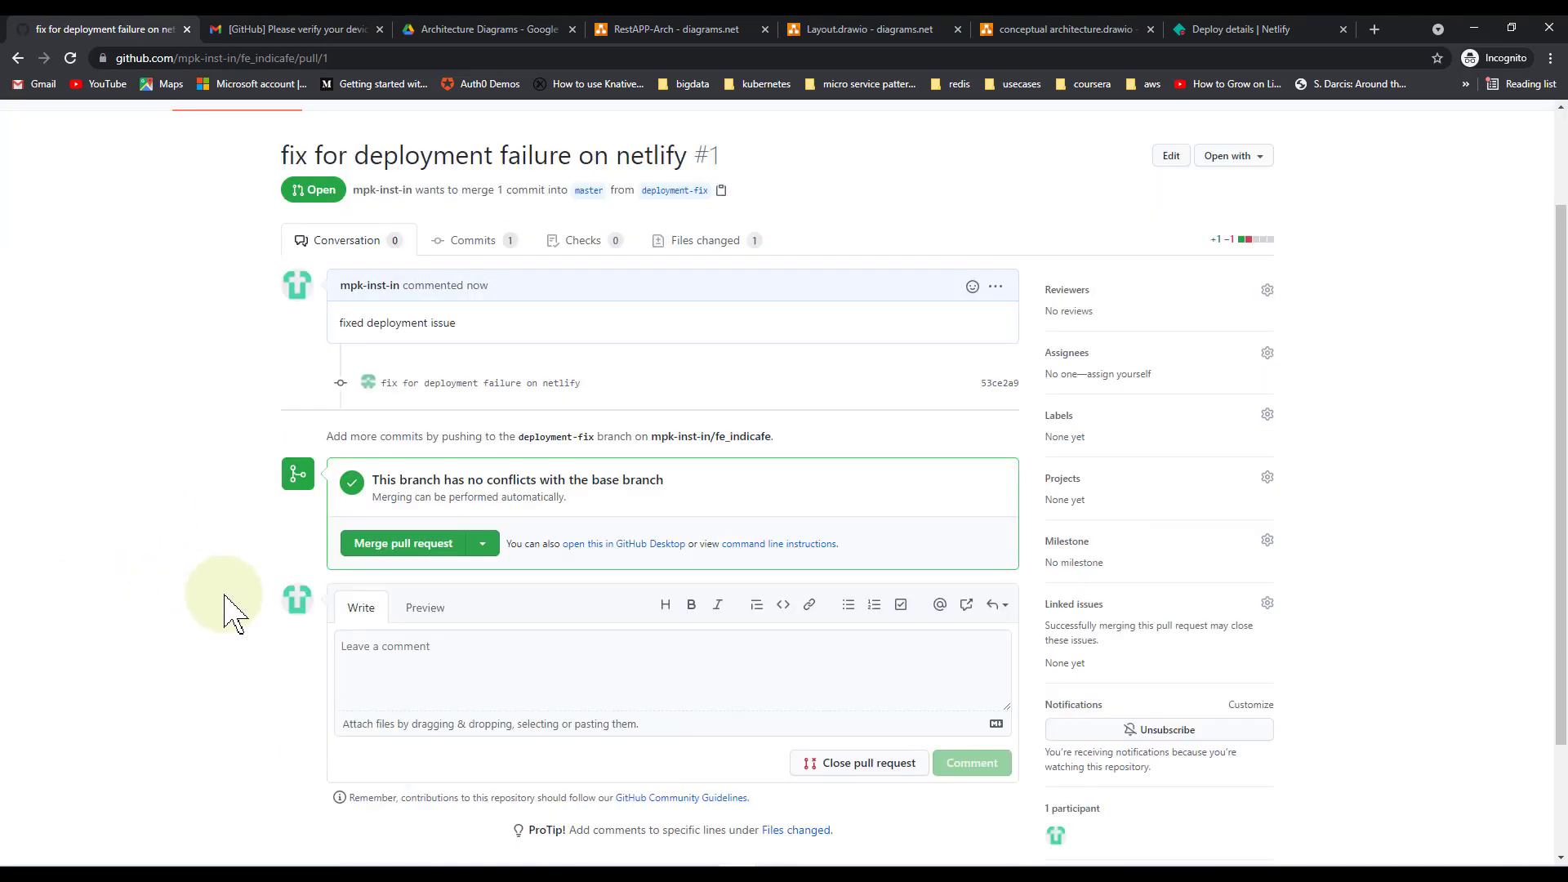
click(425, 563)
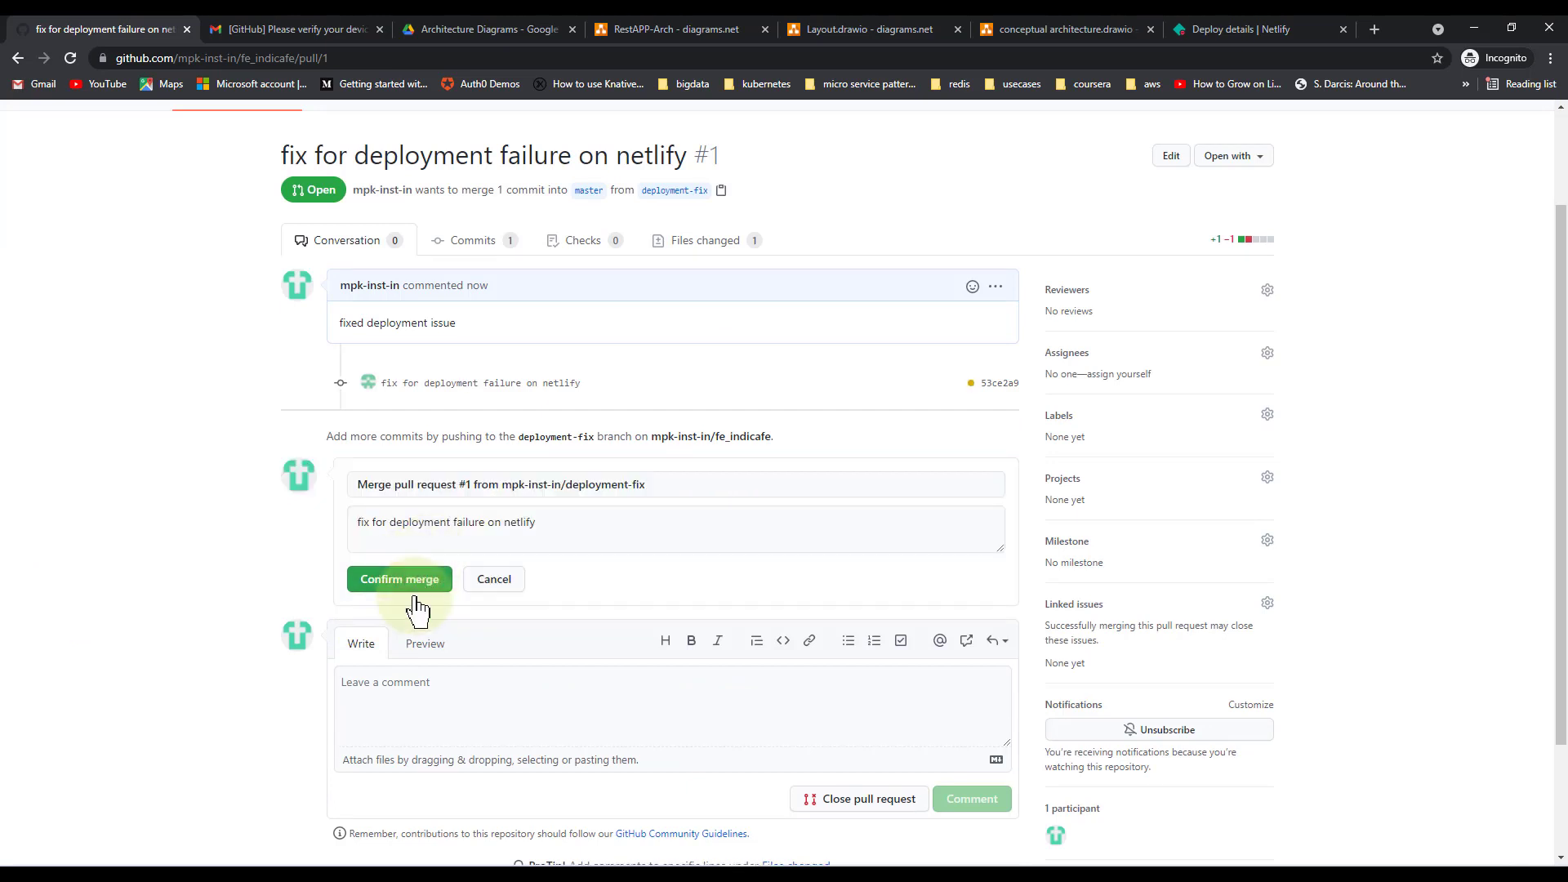
click(415, 581)
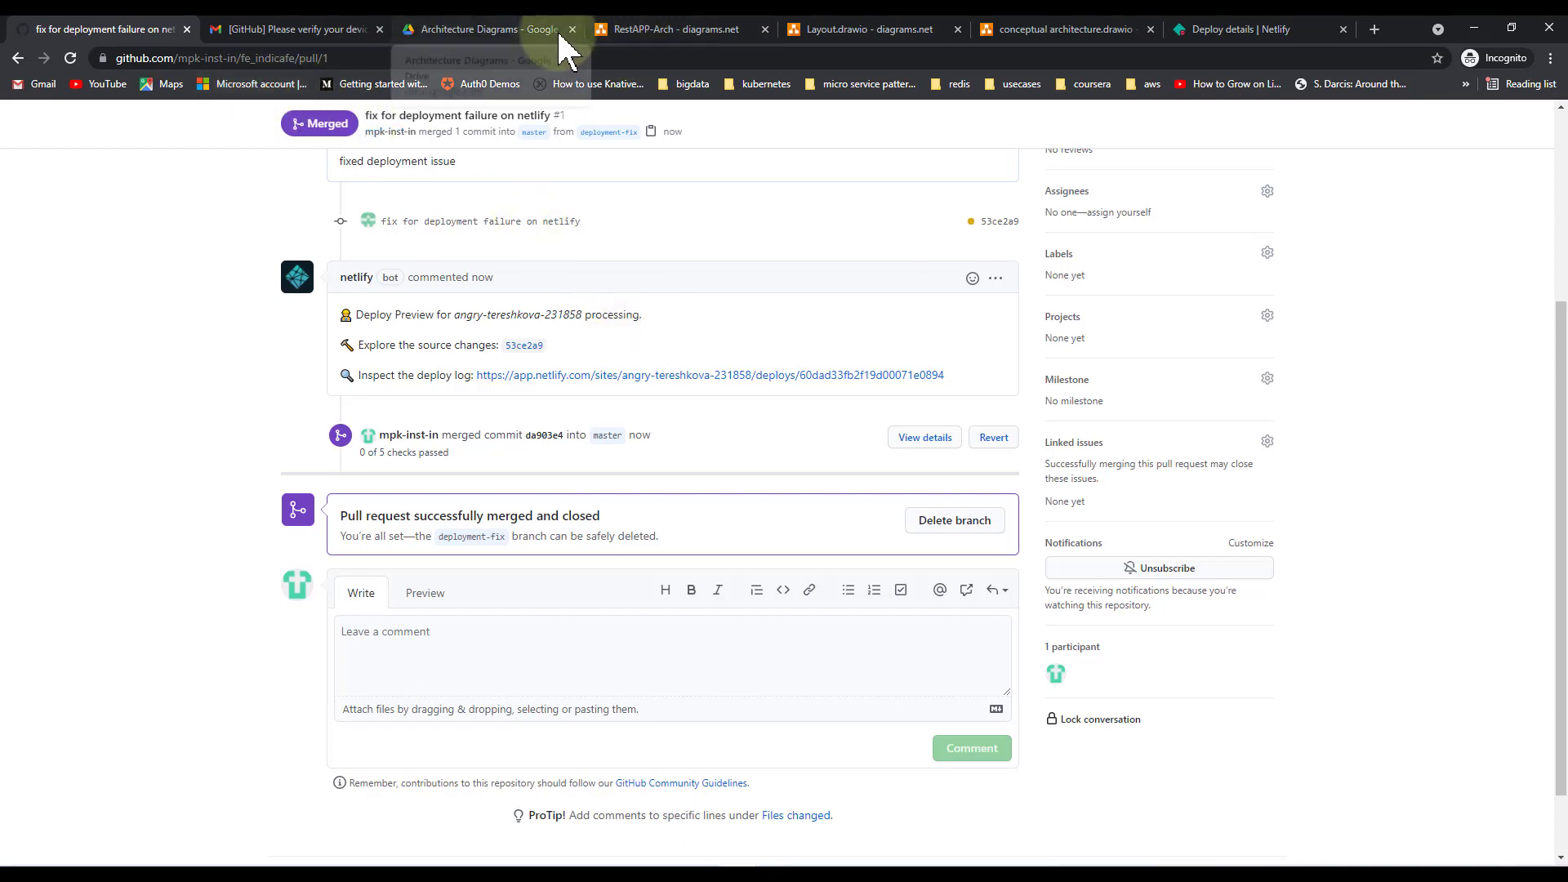
Go back to the Netlify Deploys list and open the newest Production: master deploy
click(1250, 33)
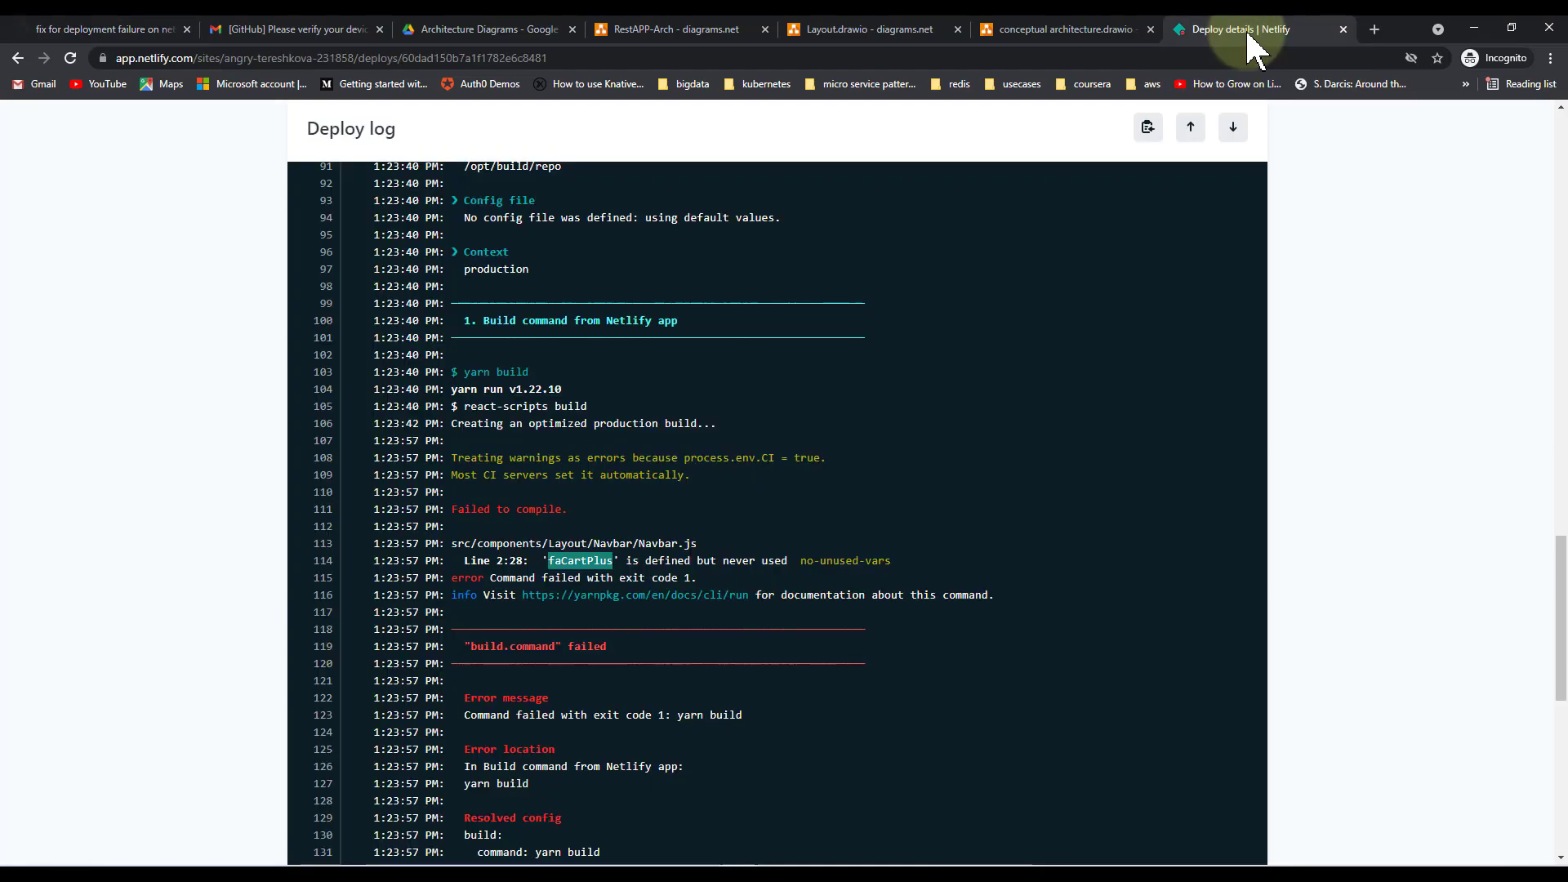
click(1562, 147)
click(1561, 151)
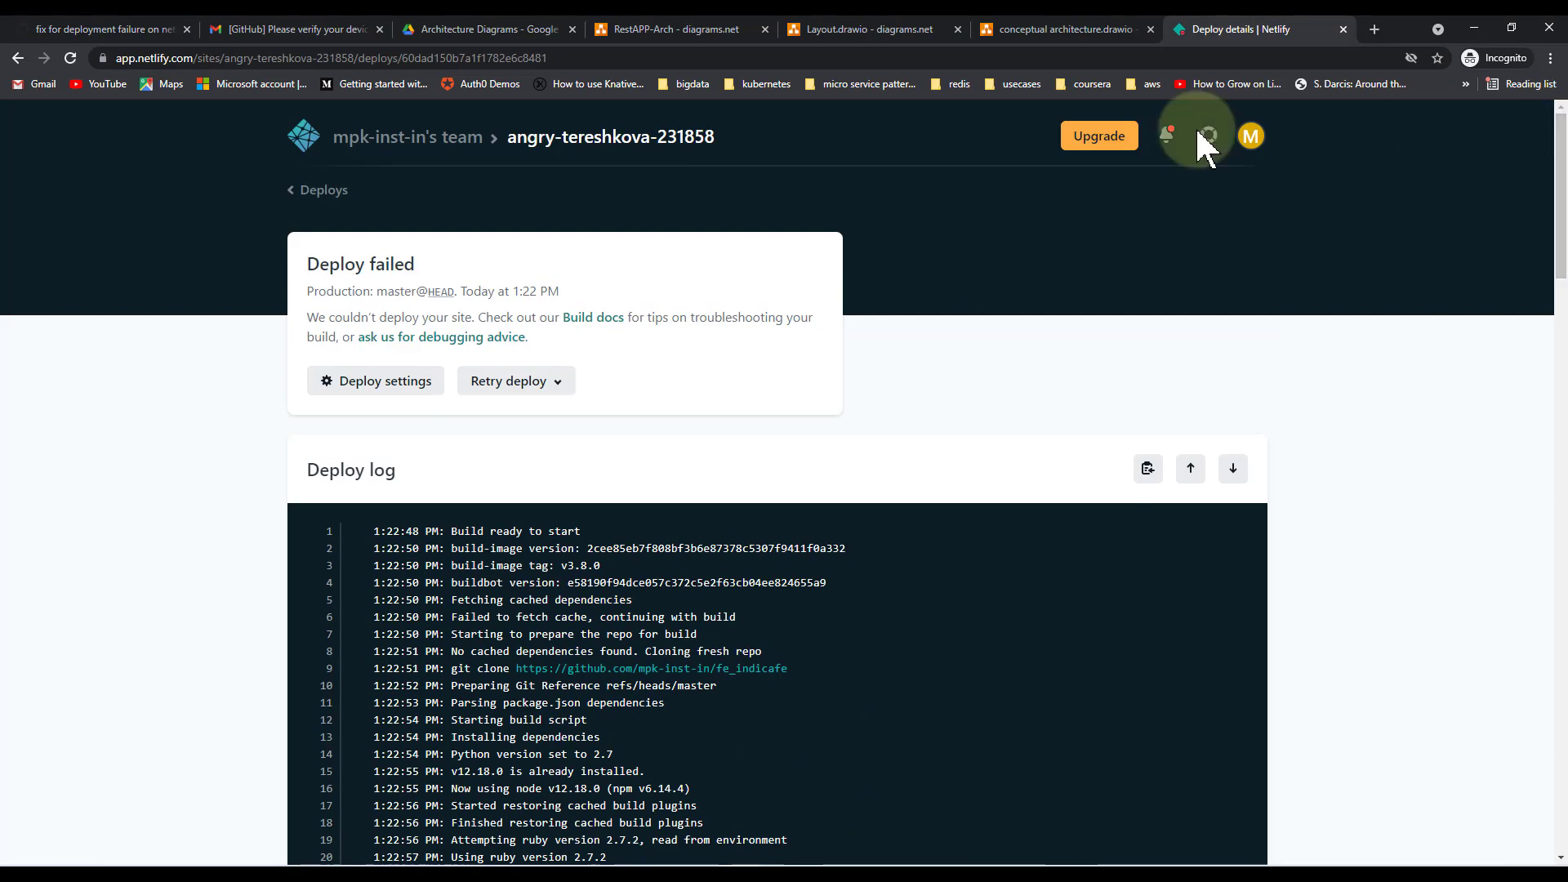
click(323, 193)
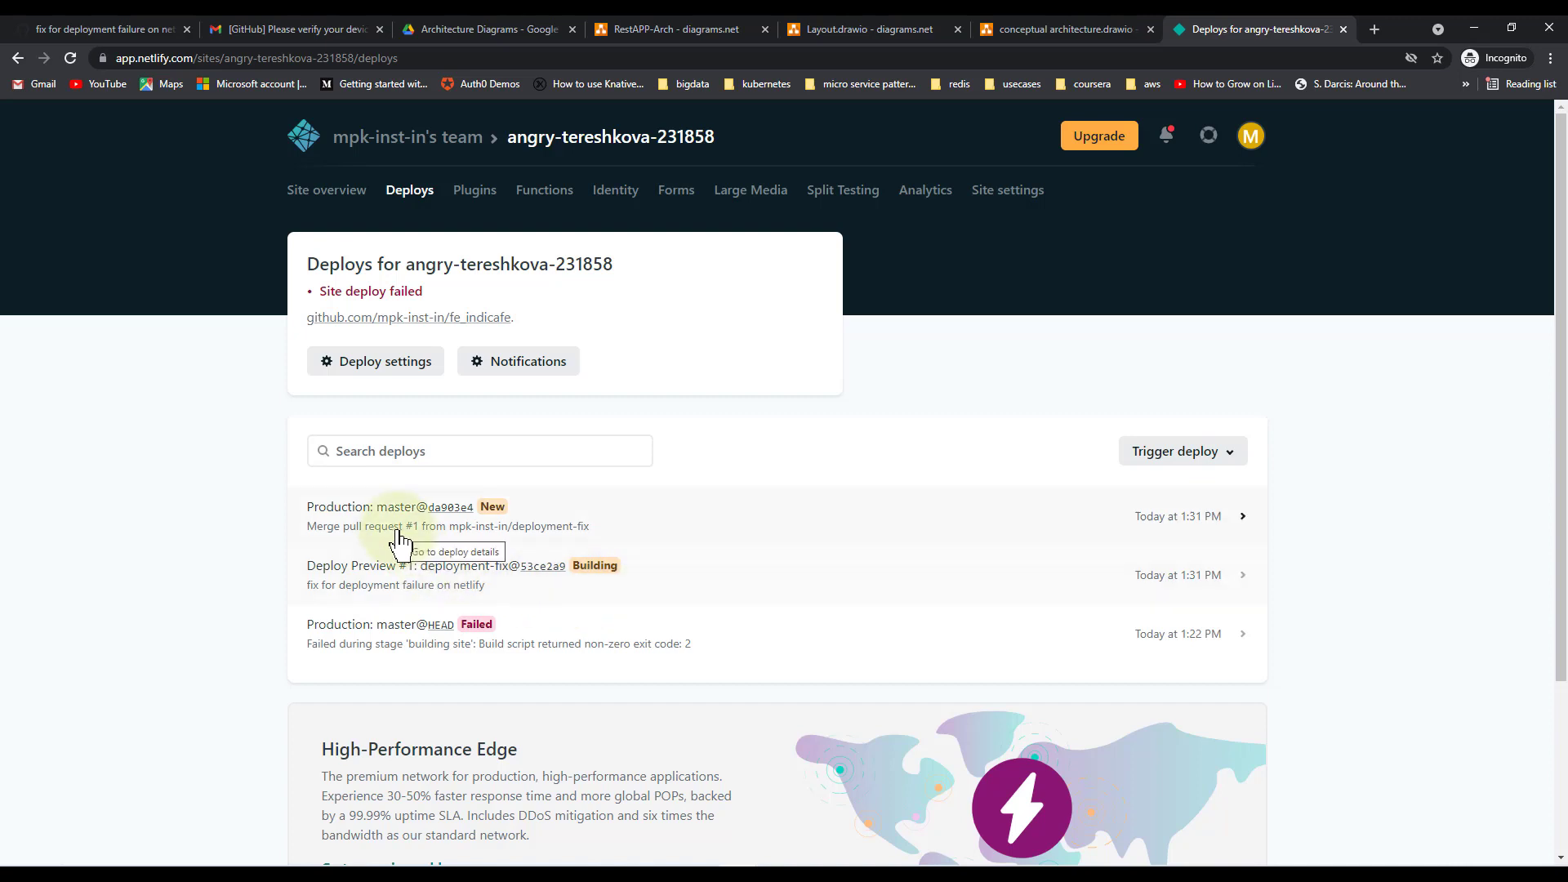
click(1216, 532)
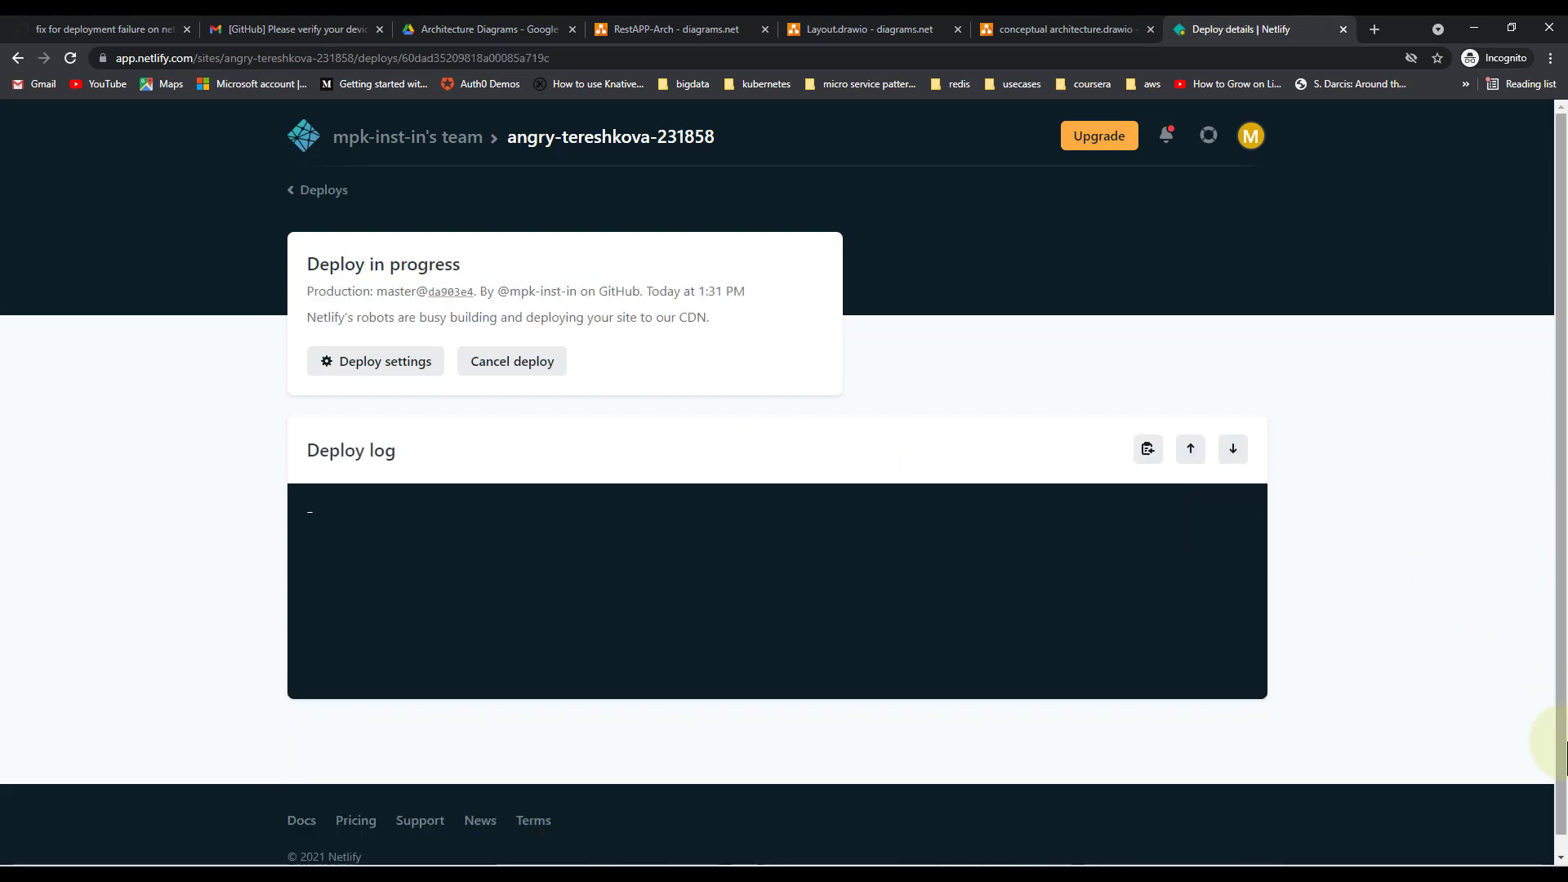
Check the deploy log for the build 'success' and 'Deploy site completed' lines
drag(1559, 824, 1559, 841)
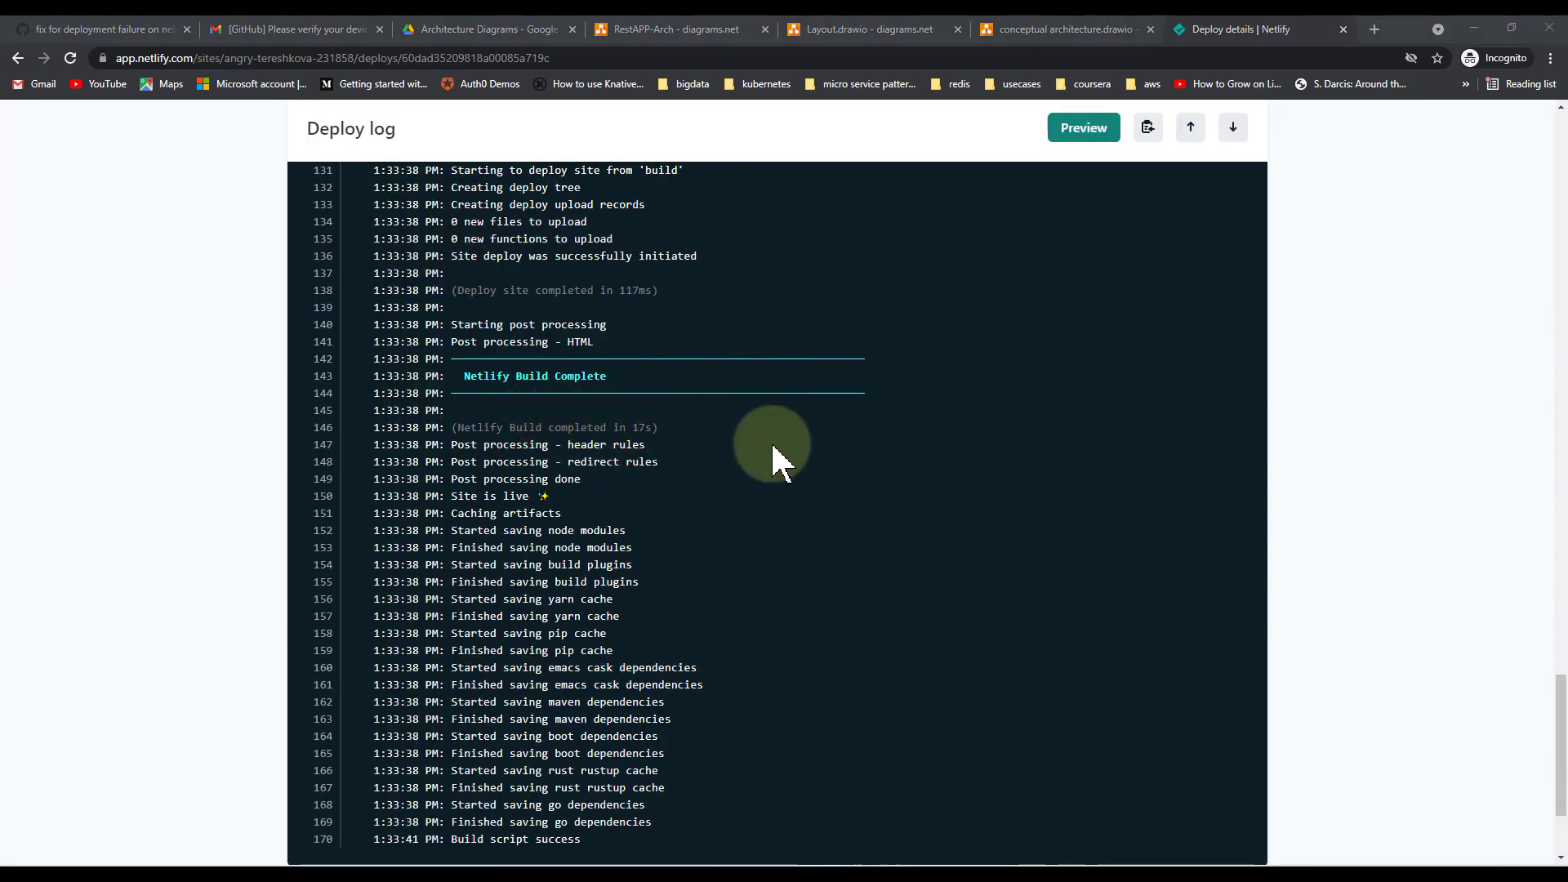
double_click(558, 839)
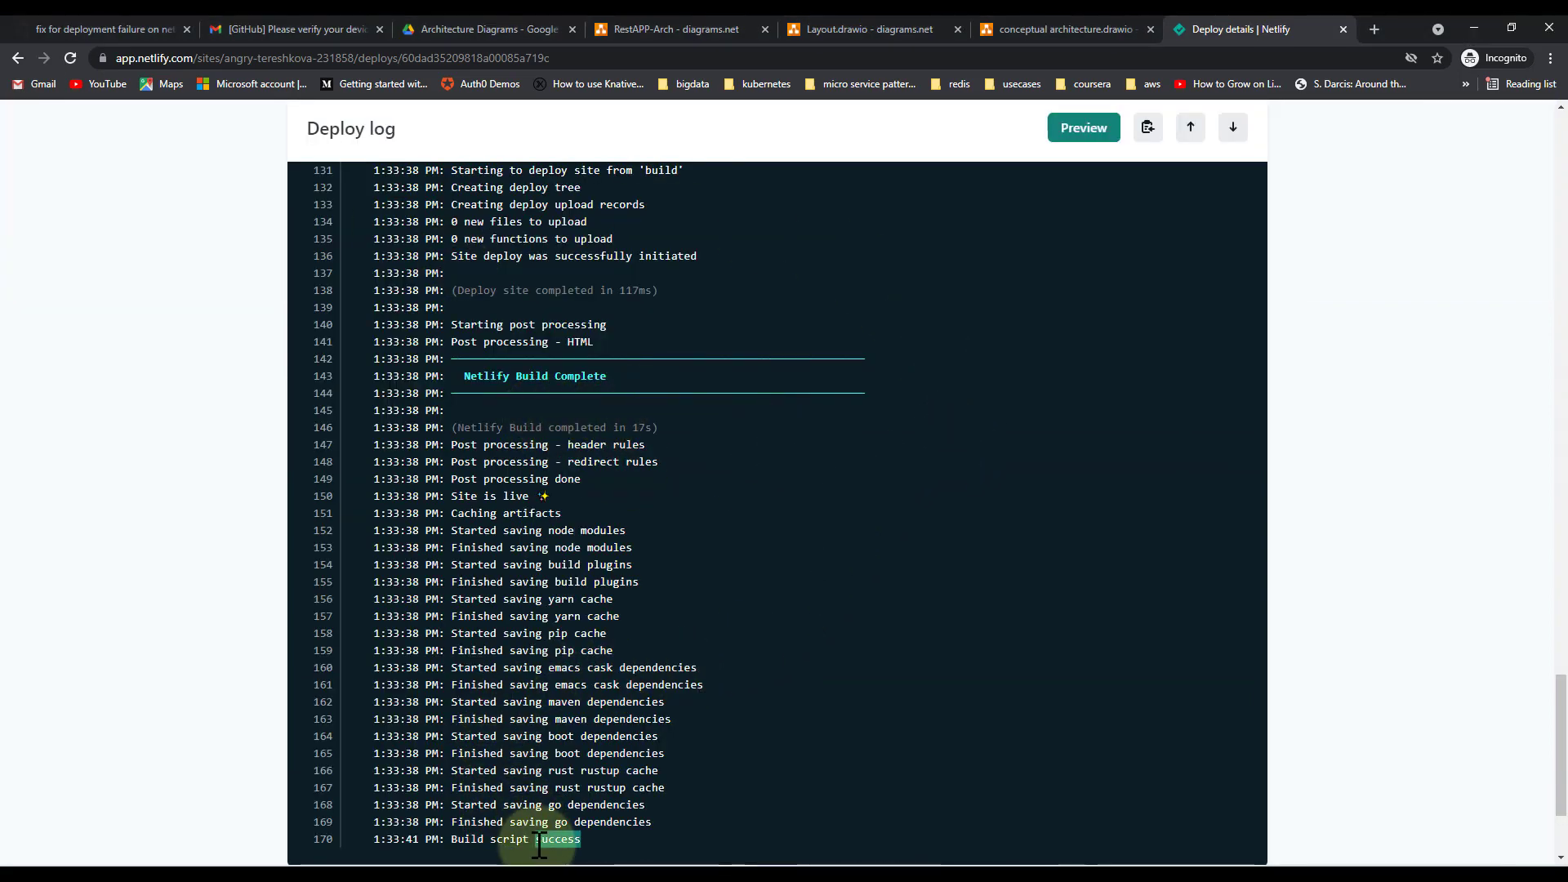
triple_click(575, 293)
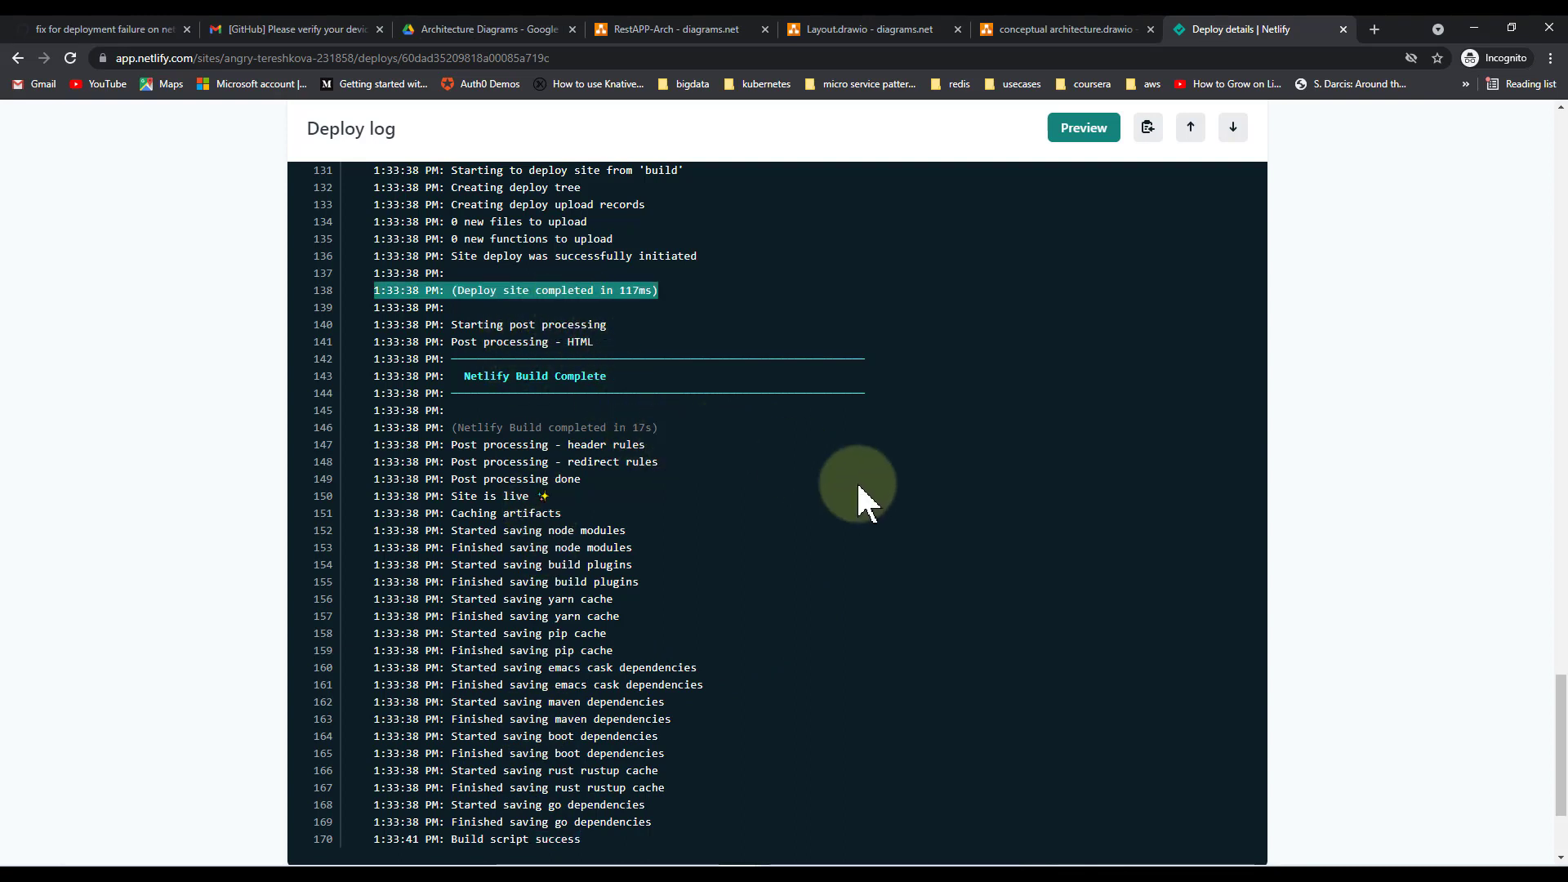
click(107, 29)
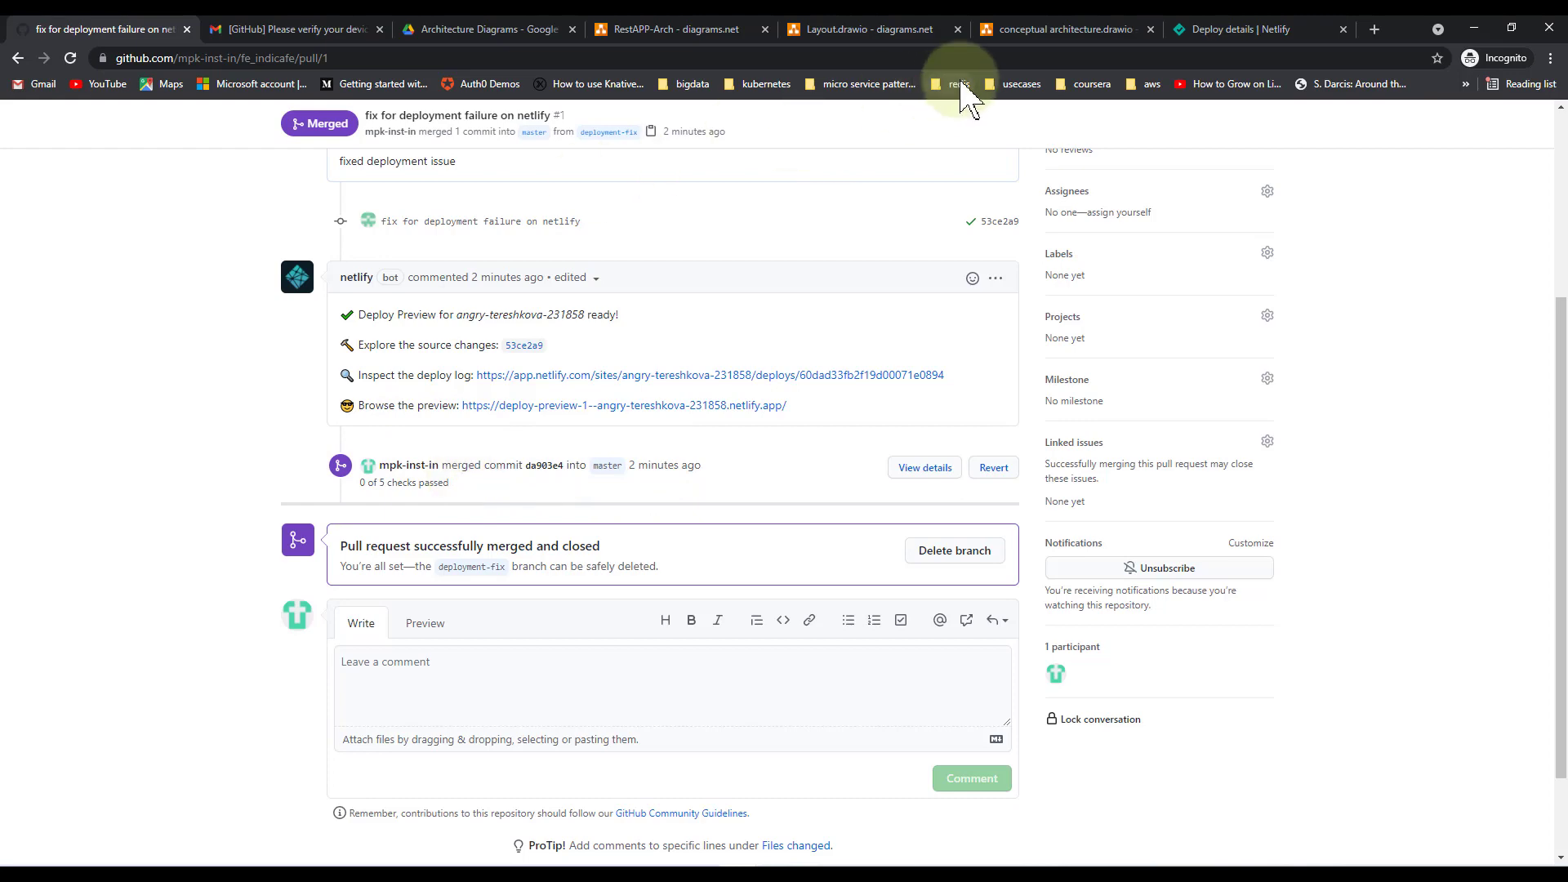
click(1222, 40)
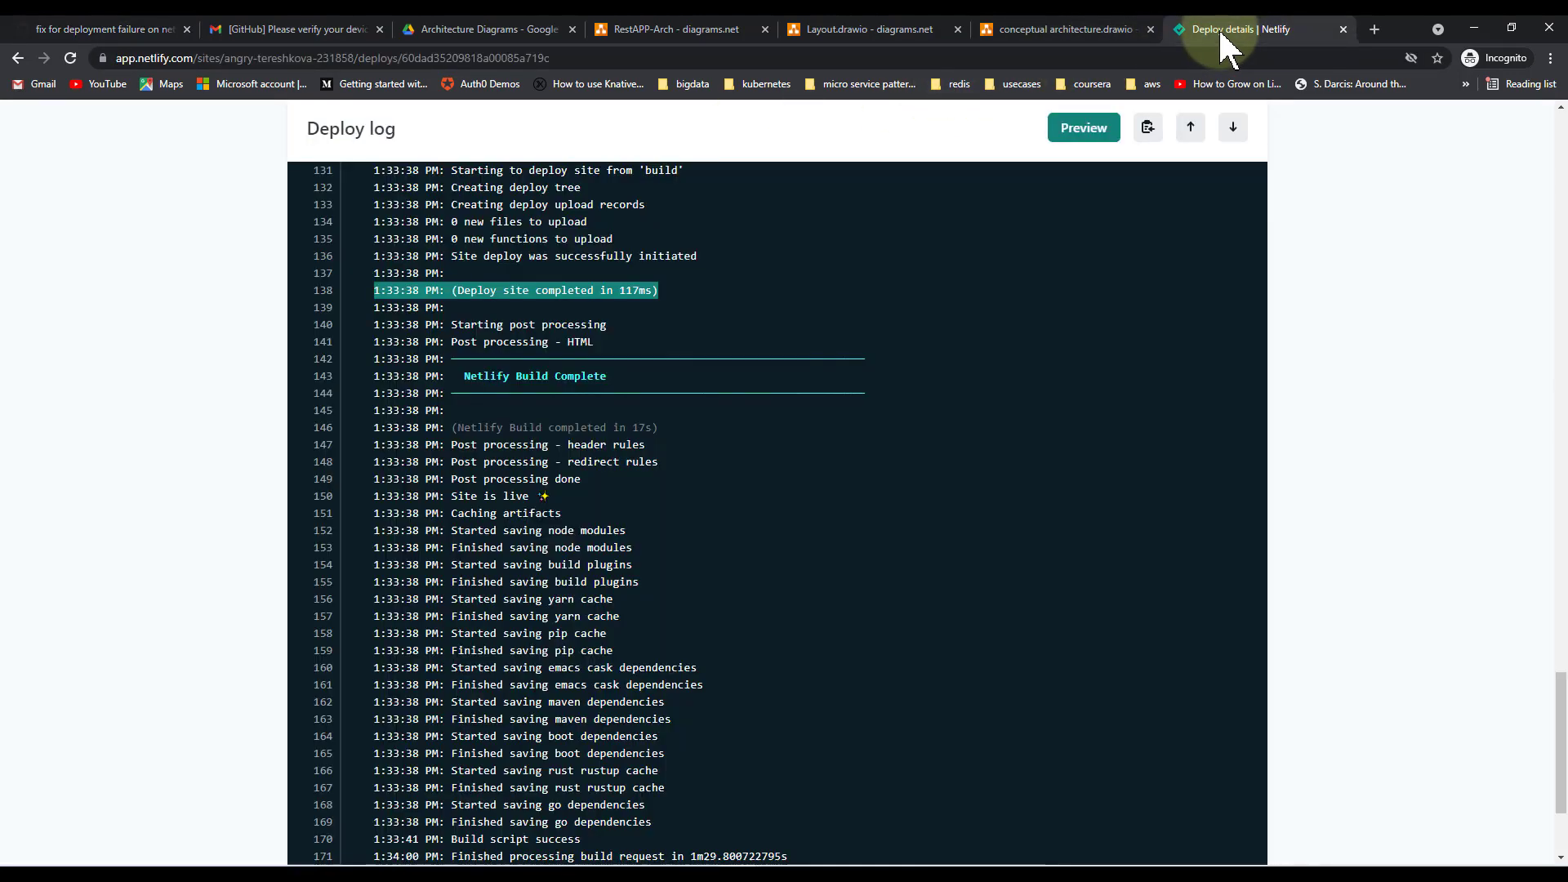
click(1560, 157)
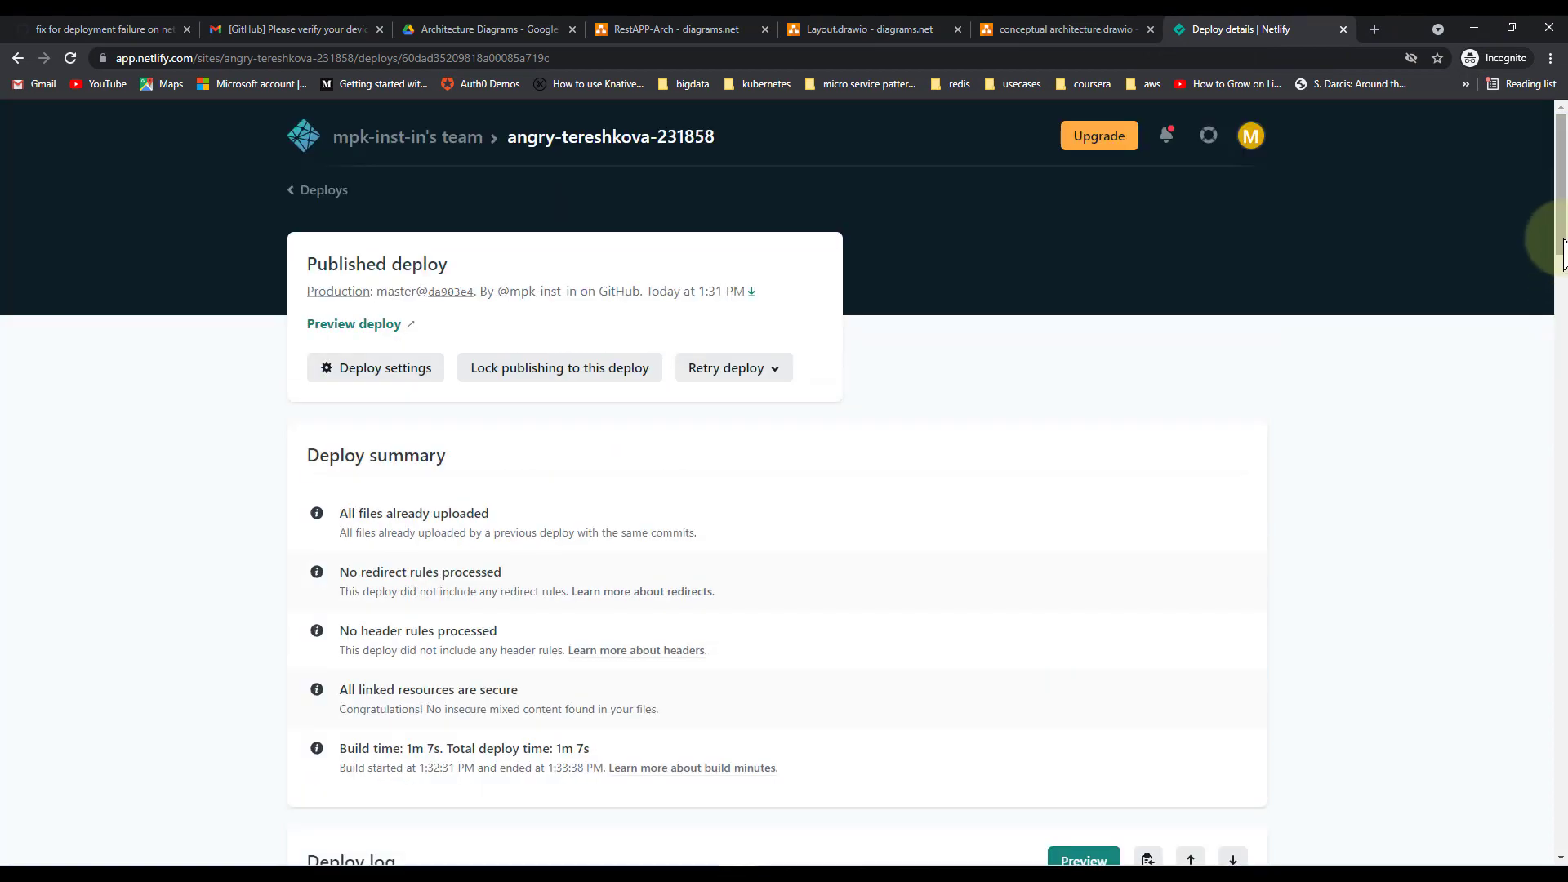
Preview the published indiCafe deploy in a new tab, then return to Deploy details
click(1562, 322)
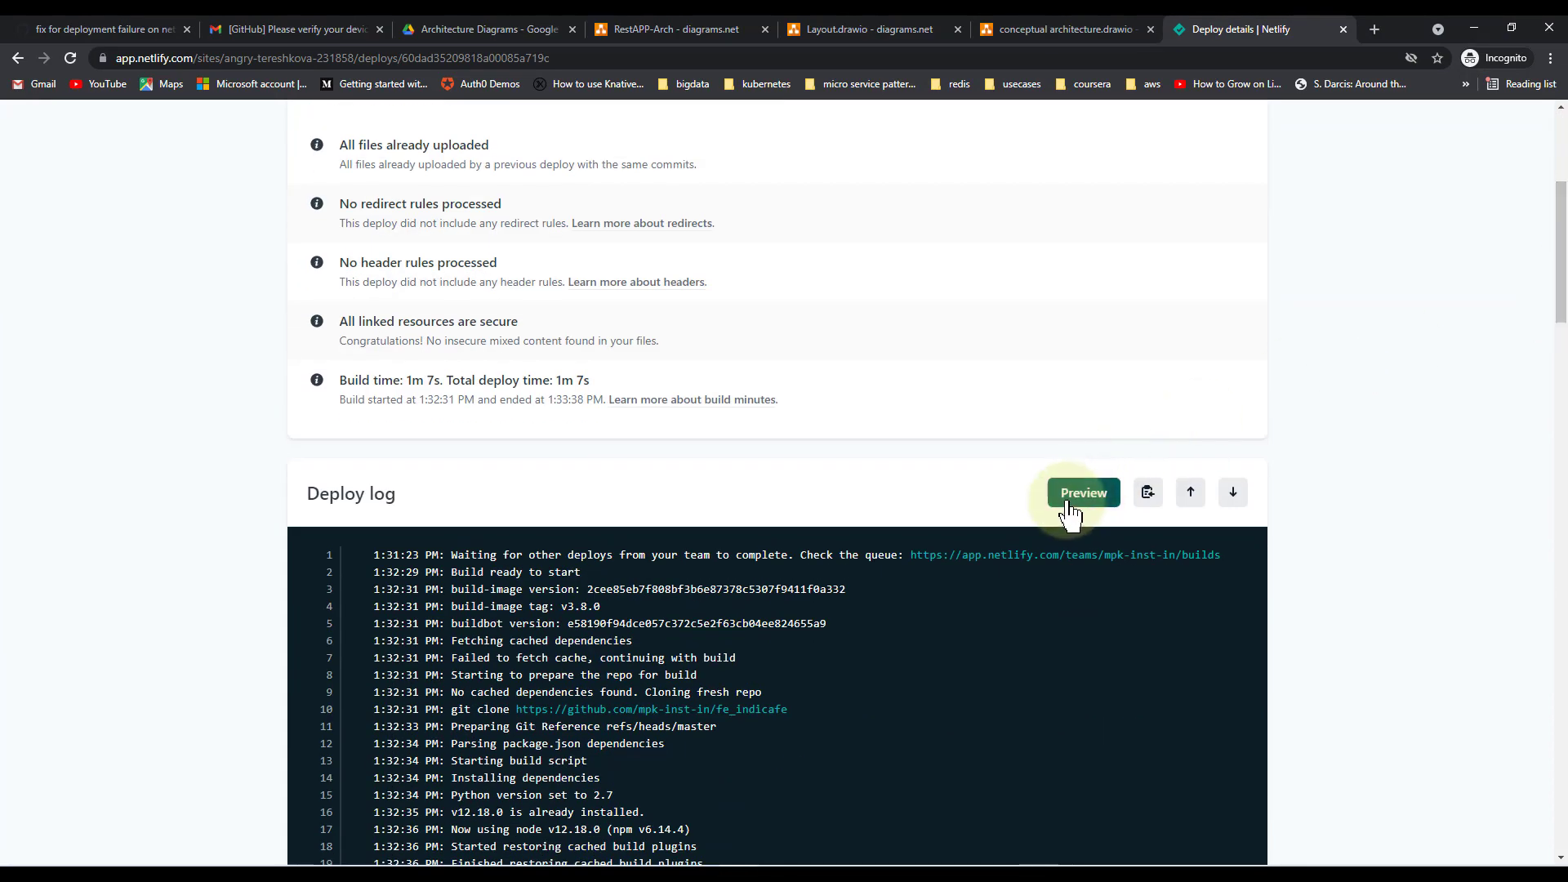
click(1070, 512)
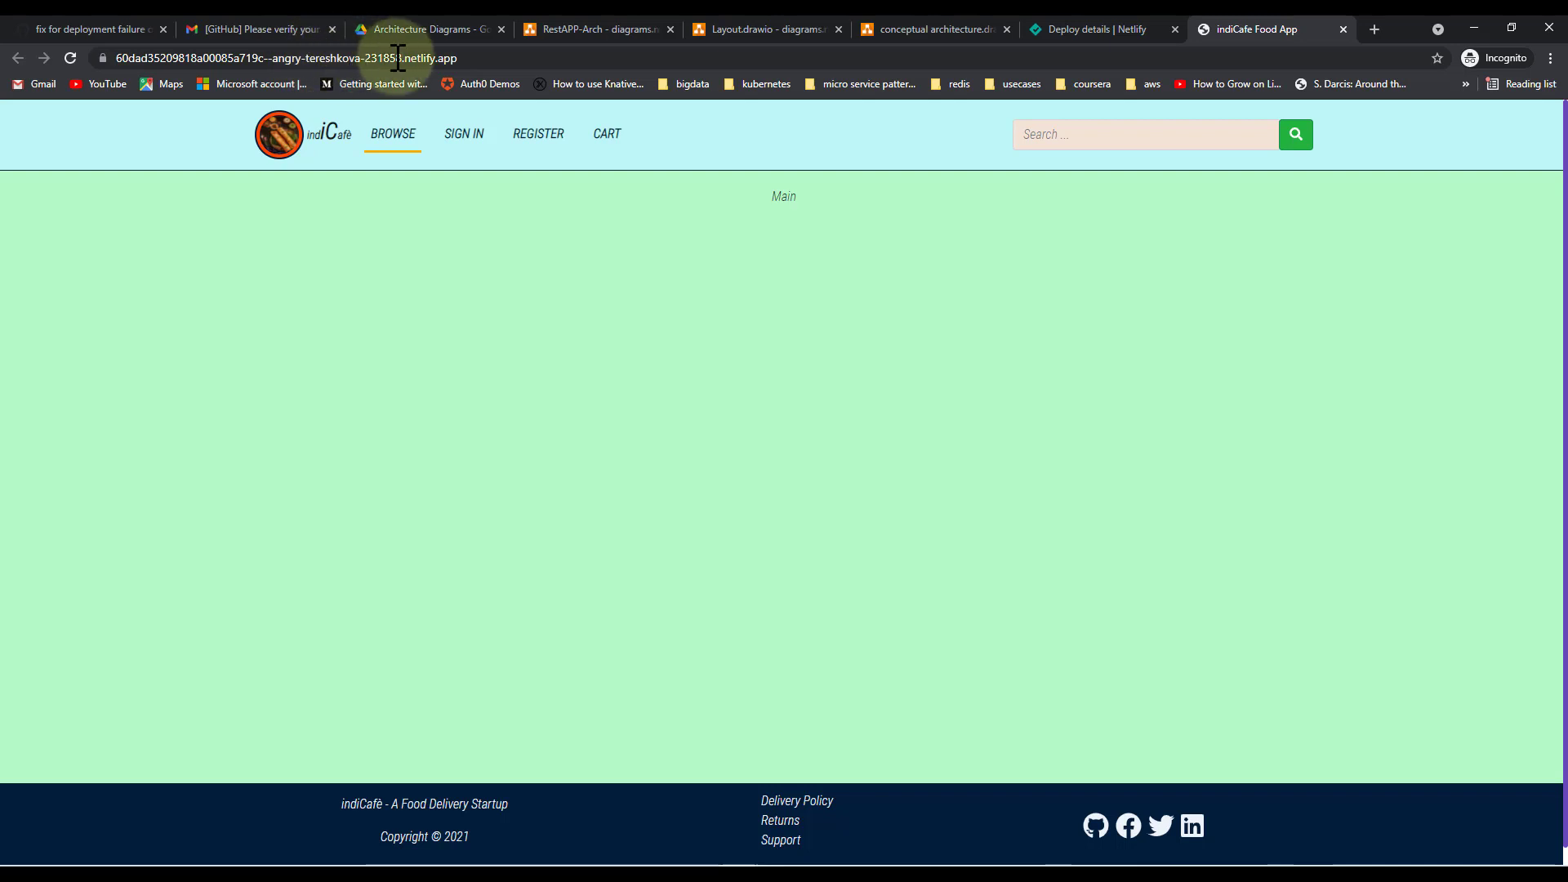
click(1116, 34)
click(1559, 169)
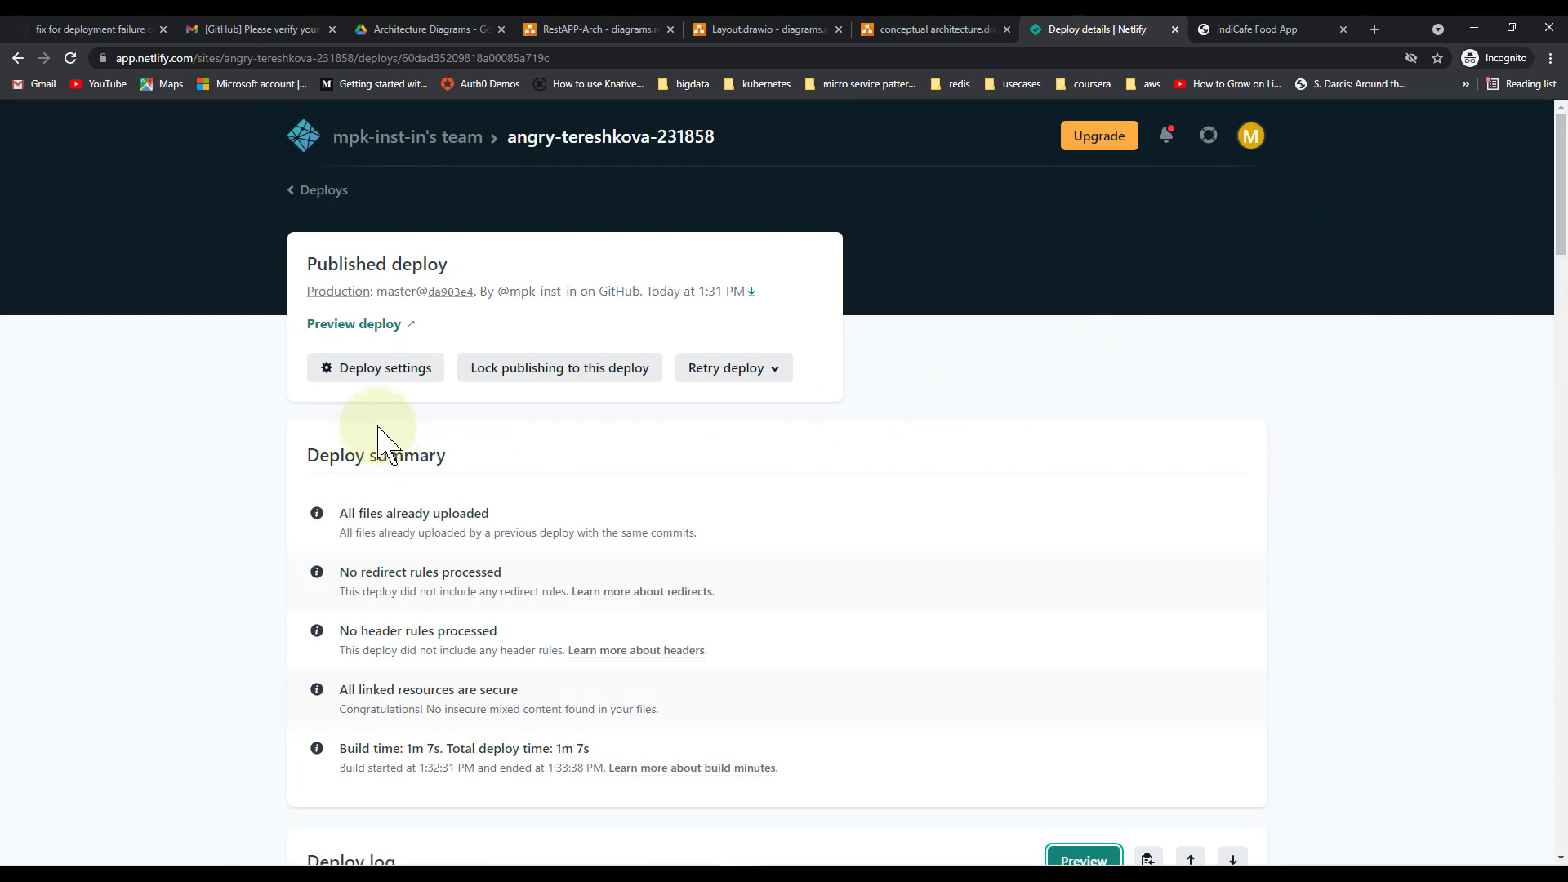
Go through Deploy settings and Site overview to Site settings for angry-tereshkova-231858
click(375, 375)
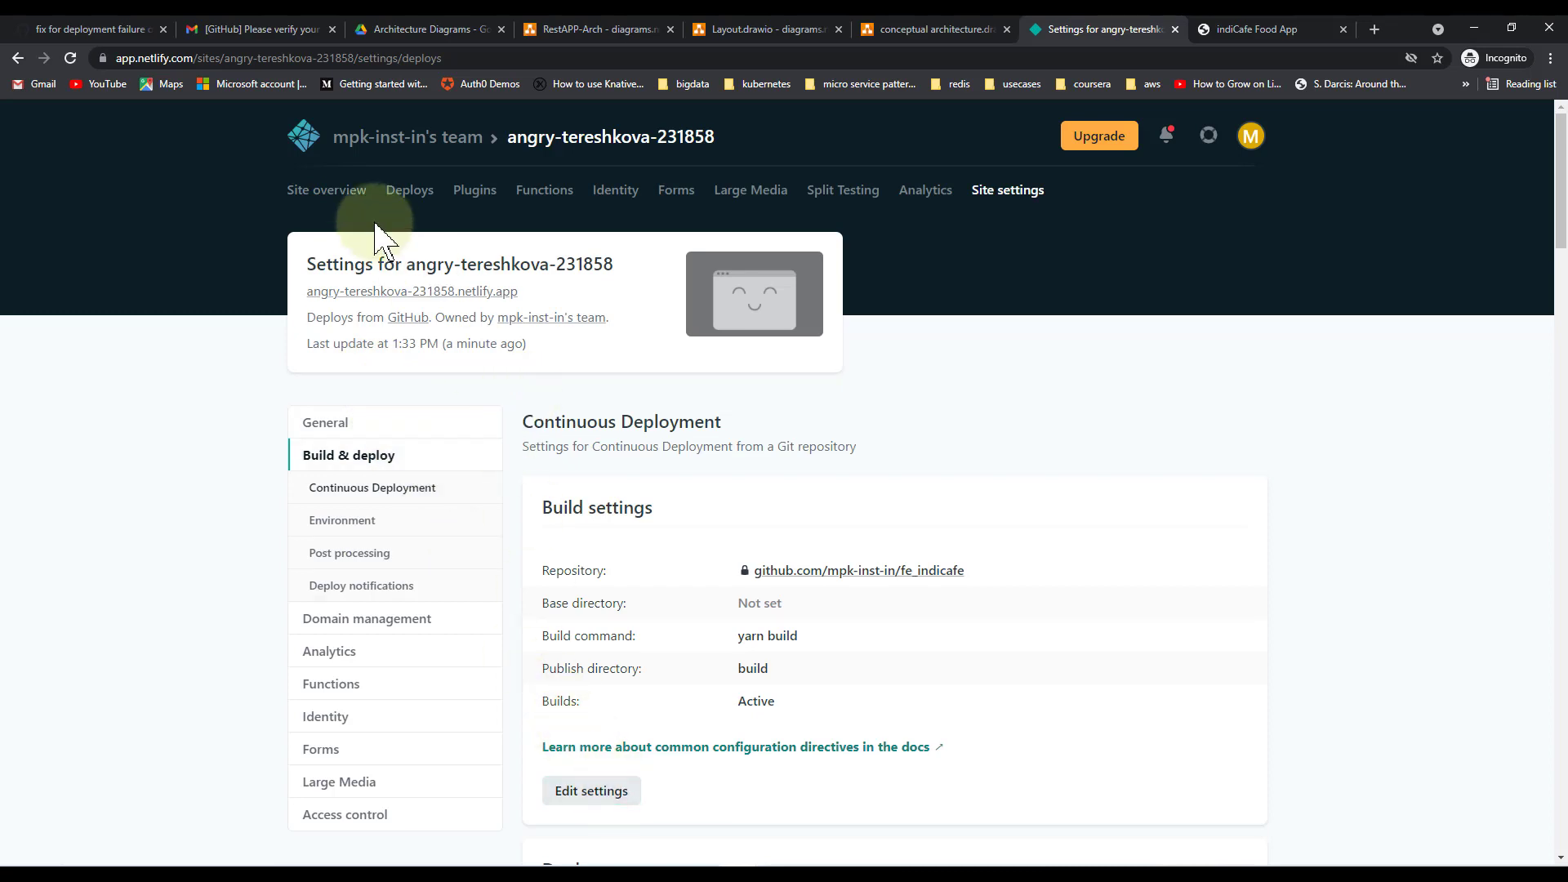
click(336, 197)
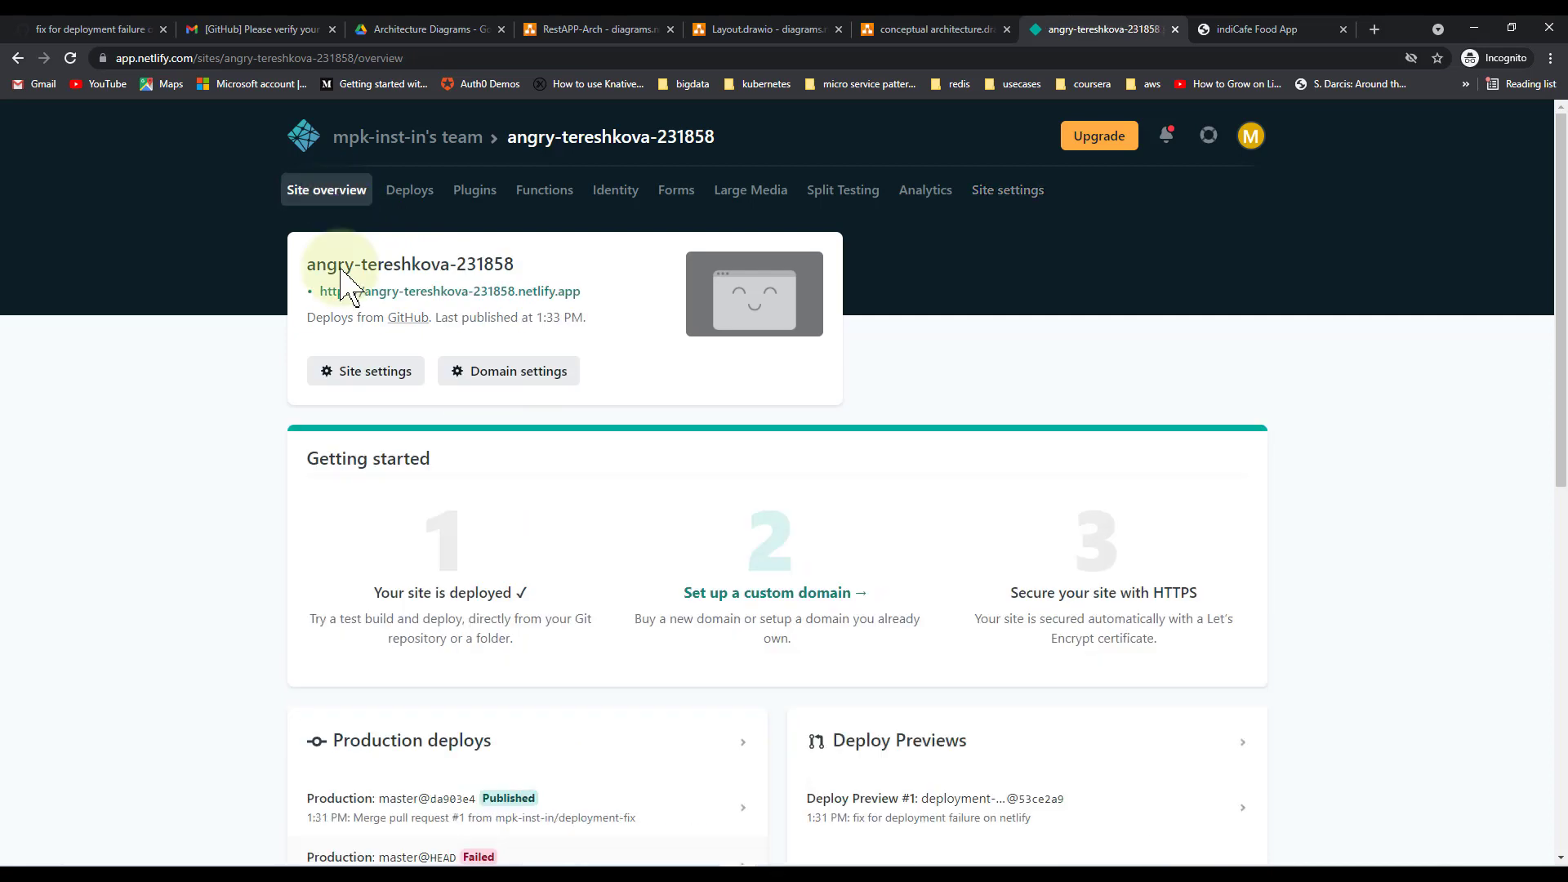
click(364, 378)
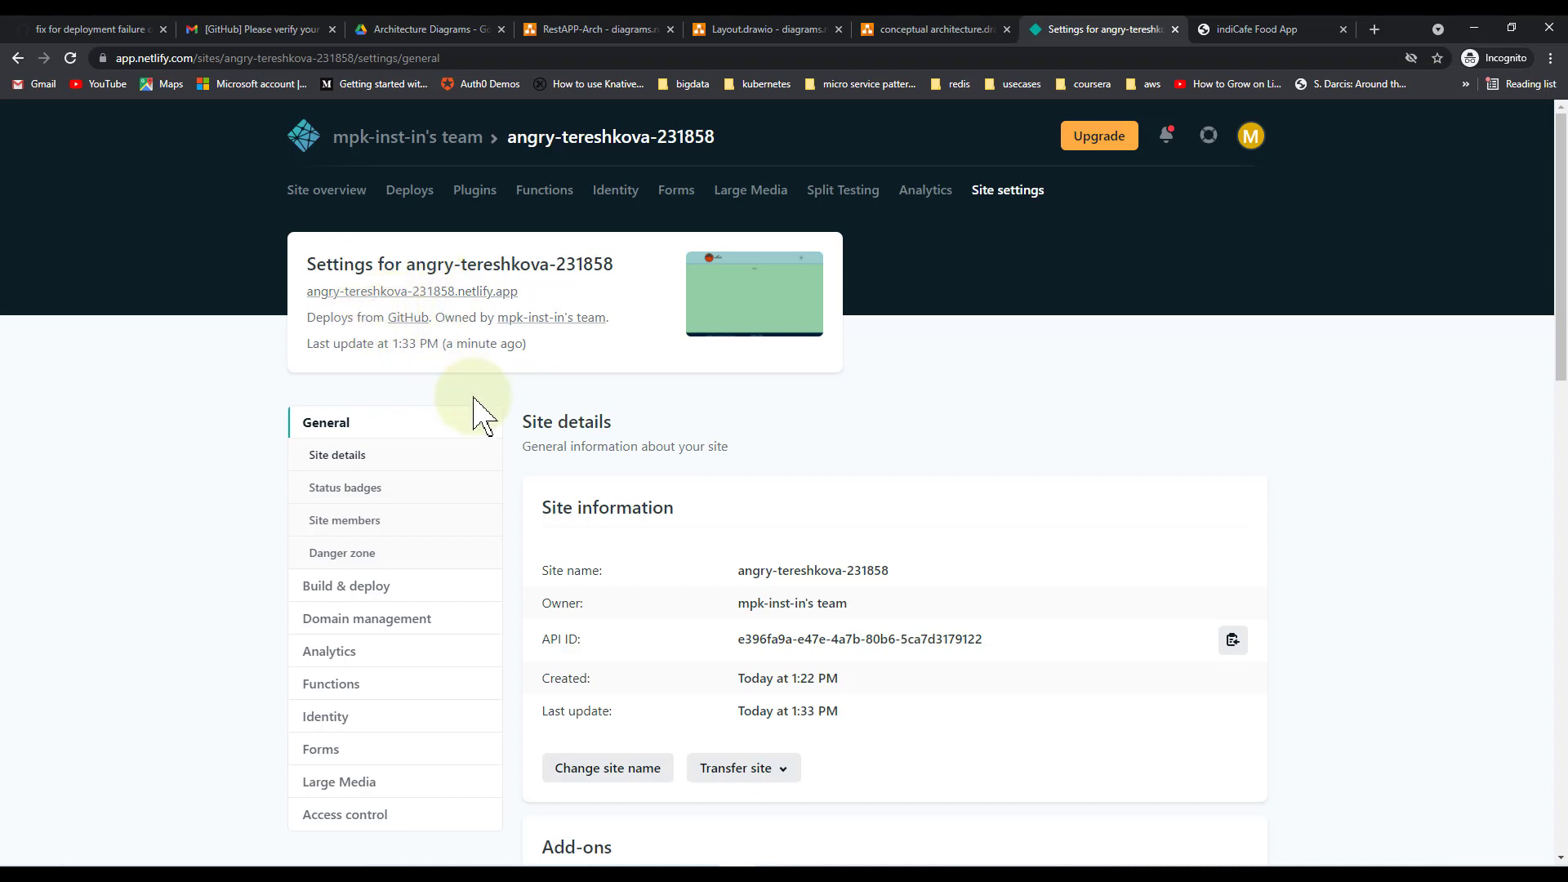
Replace the site name angry-tereshkova-231858 with indicafe and save
click(607, 769)
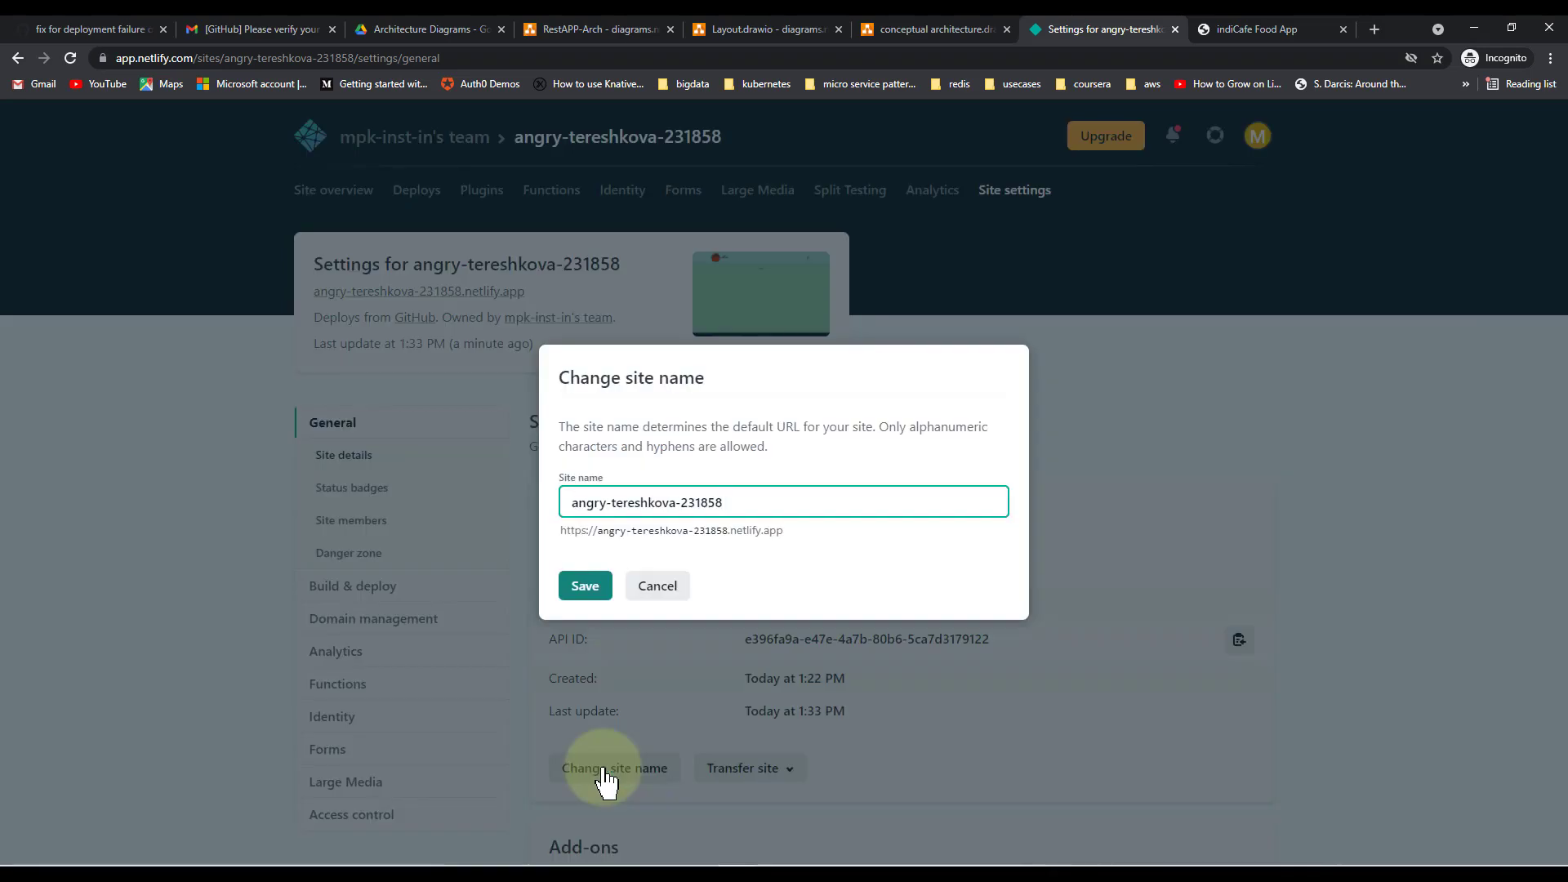
triple_click(783, 507)
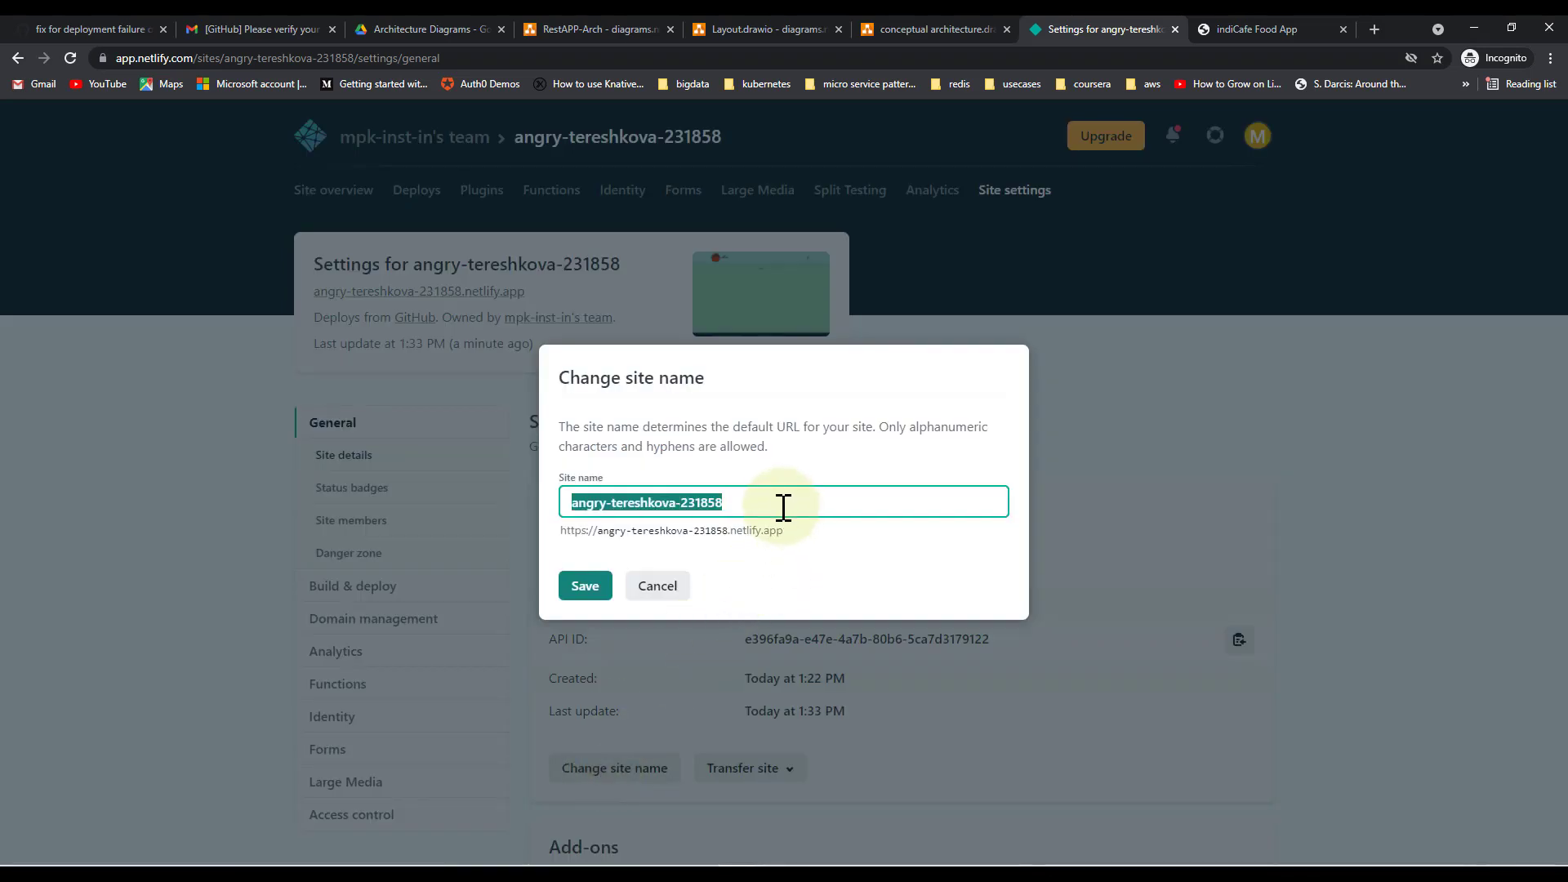
text(indicafe)
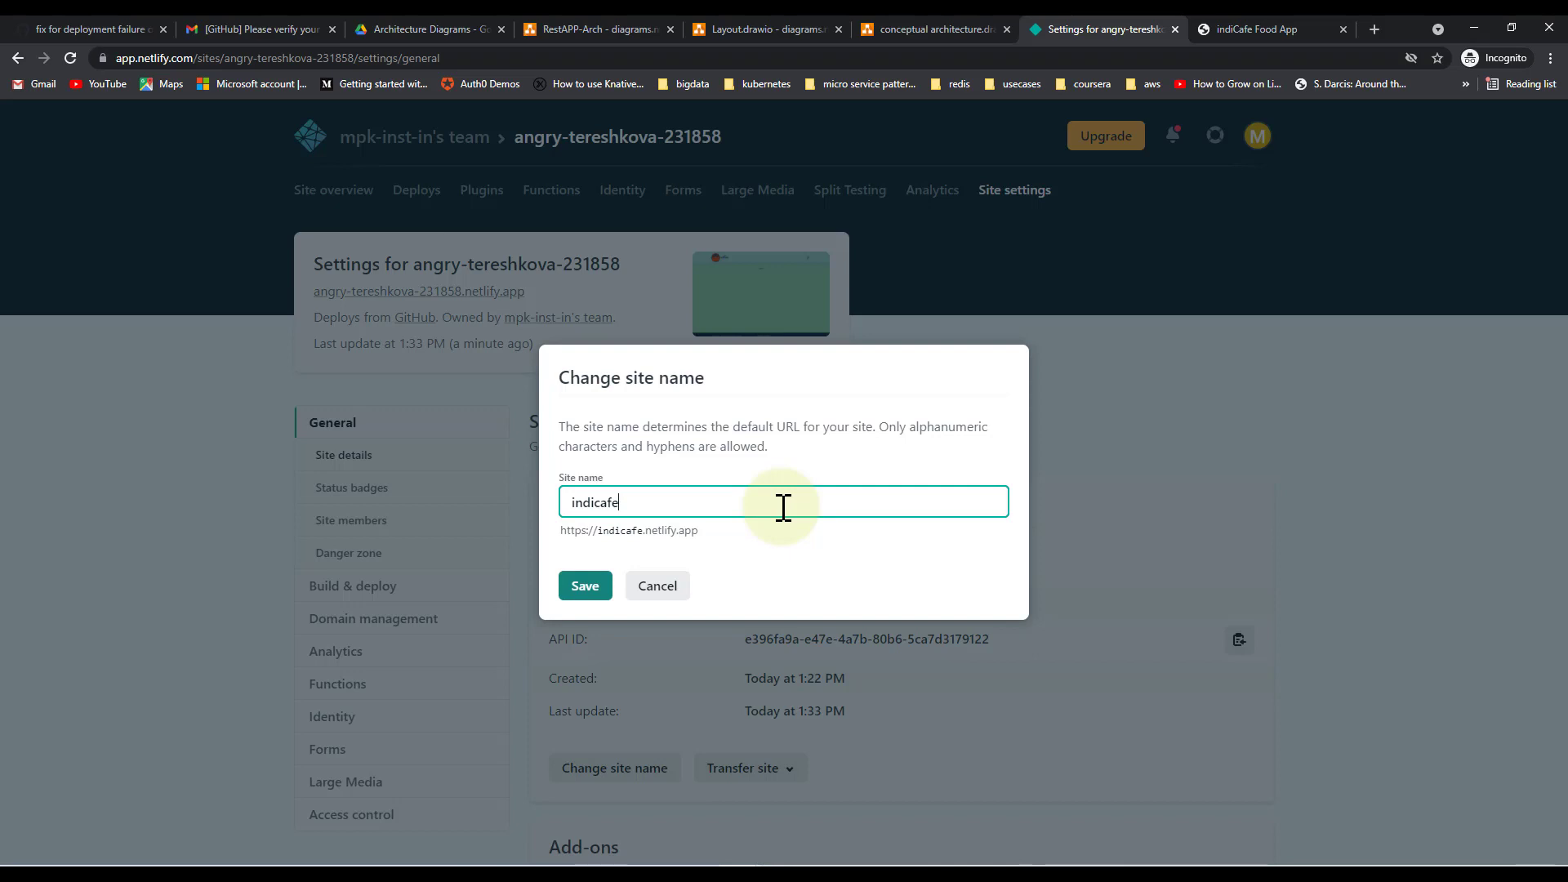
click(582, 590)
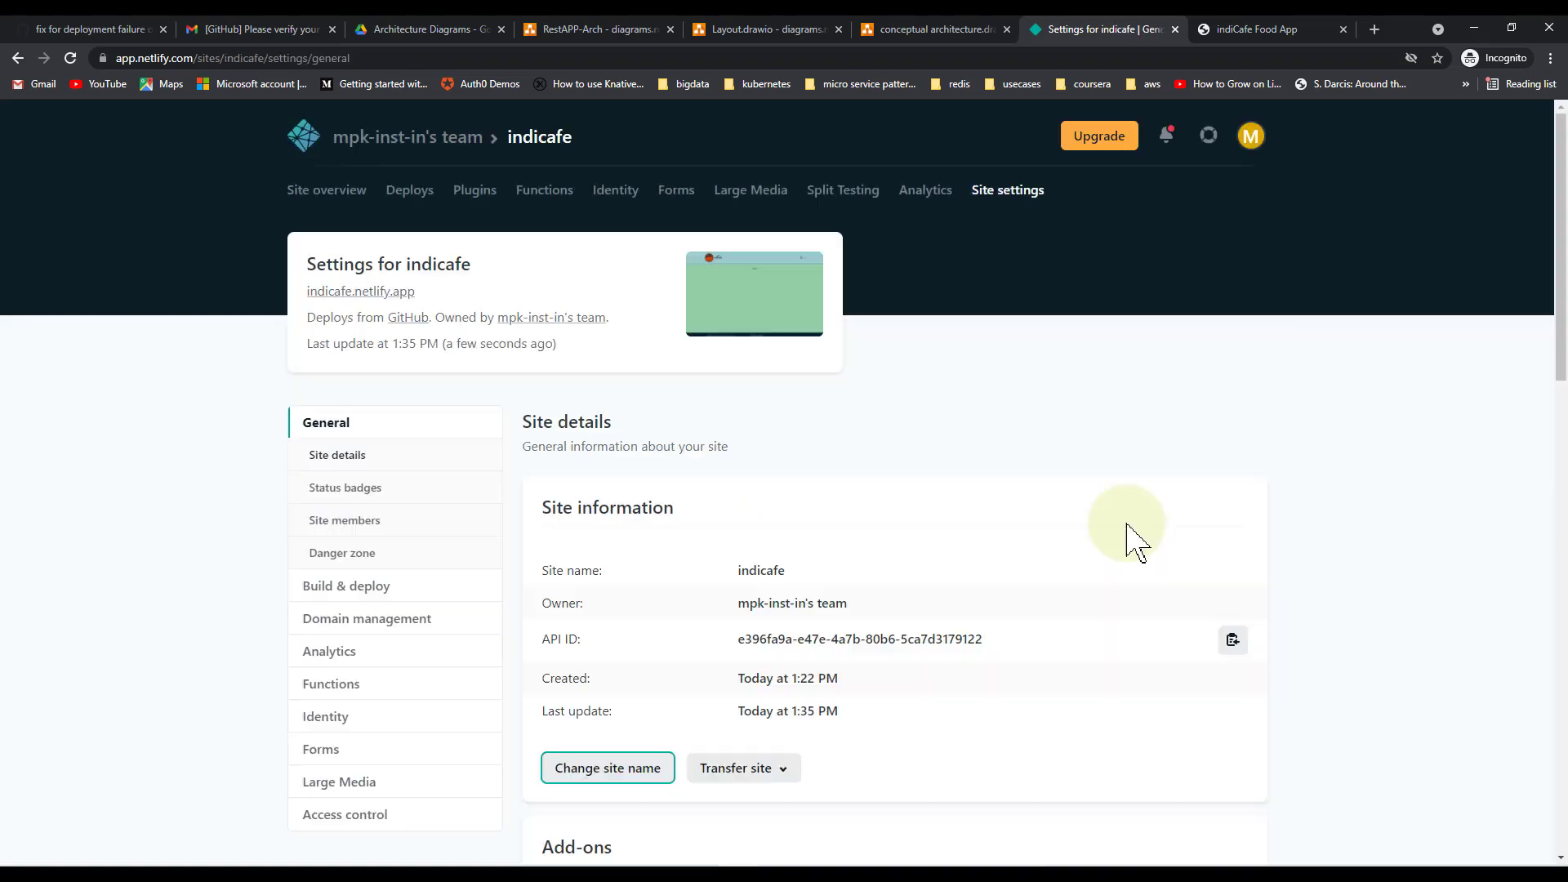
Check the indiCafe app at indicafe.netlify.app, then return to the indicafe settings
click(360, 292)
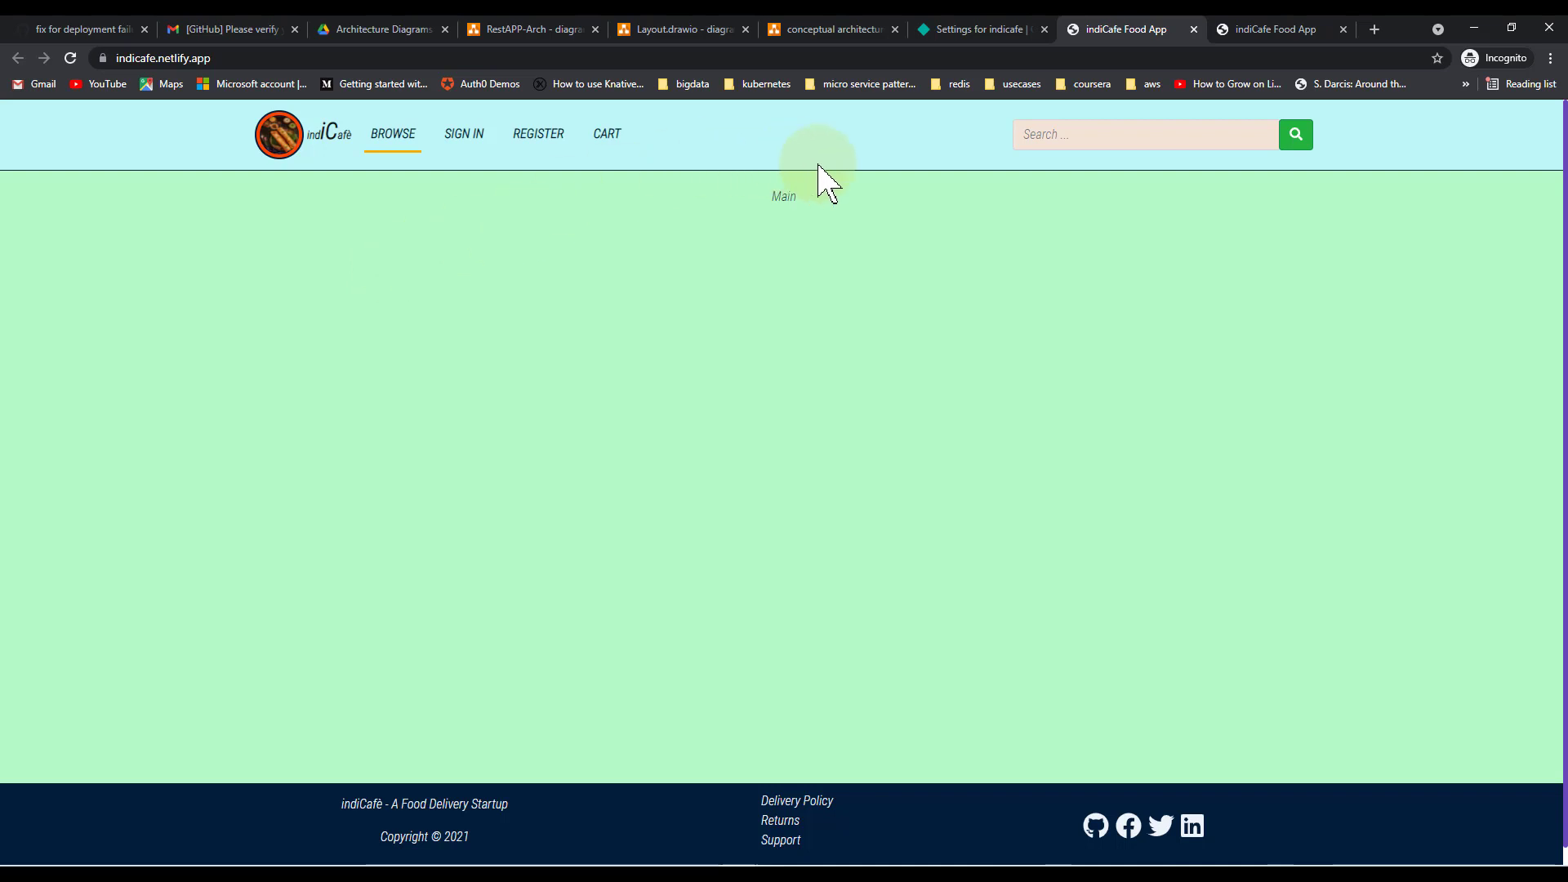
click(990, 36)
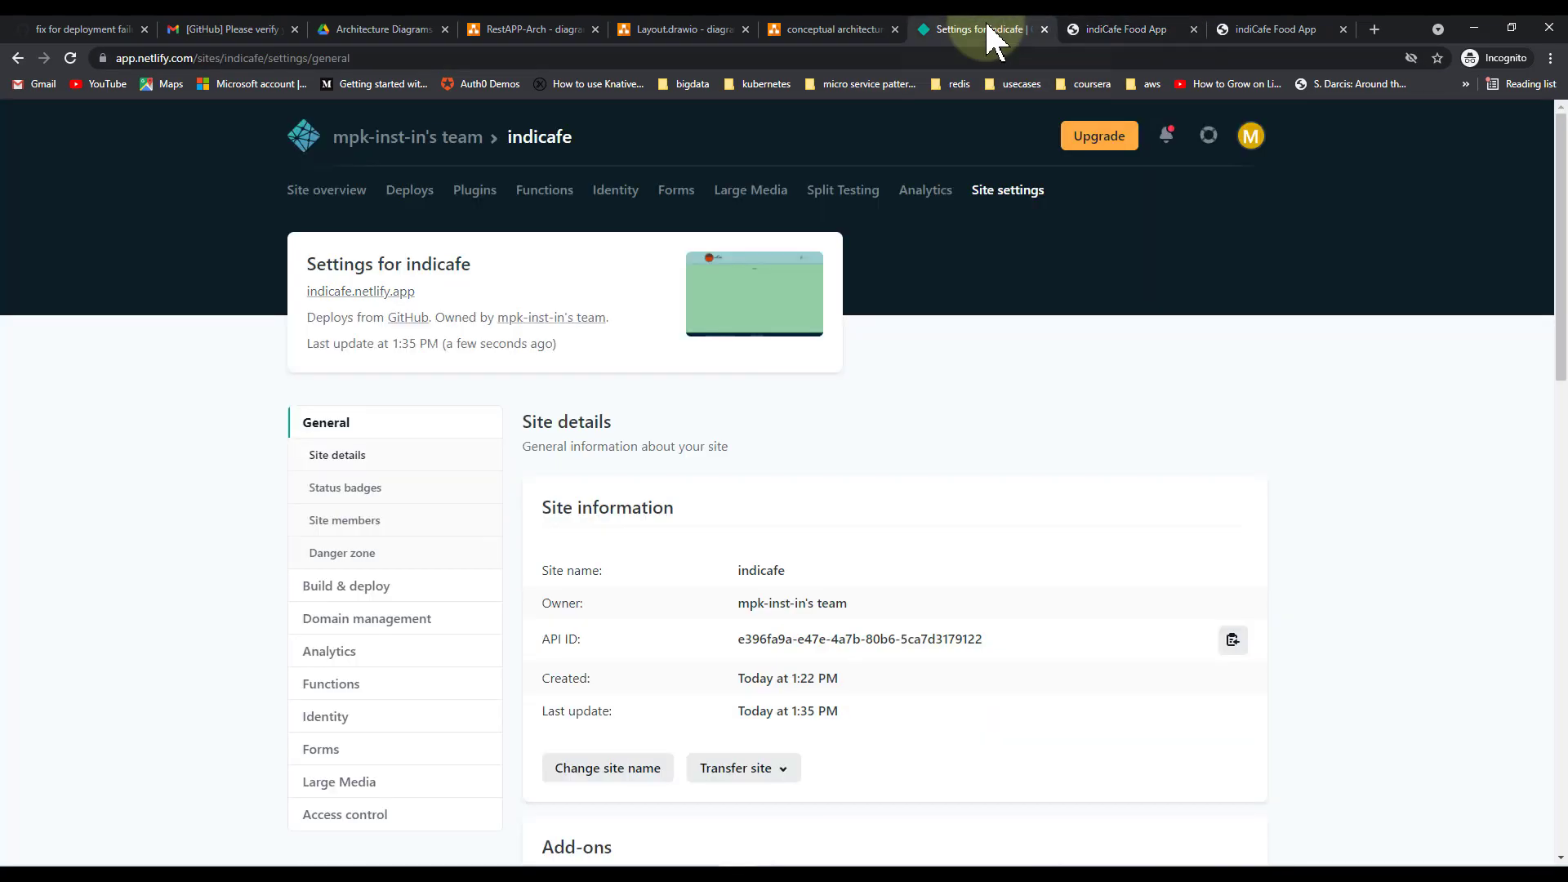